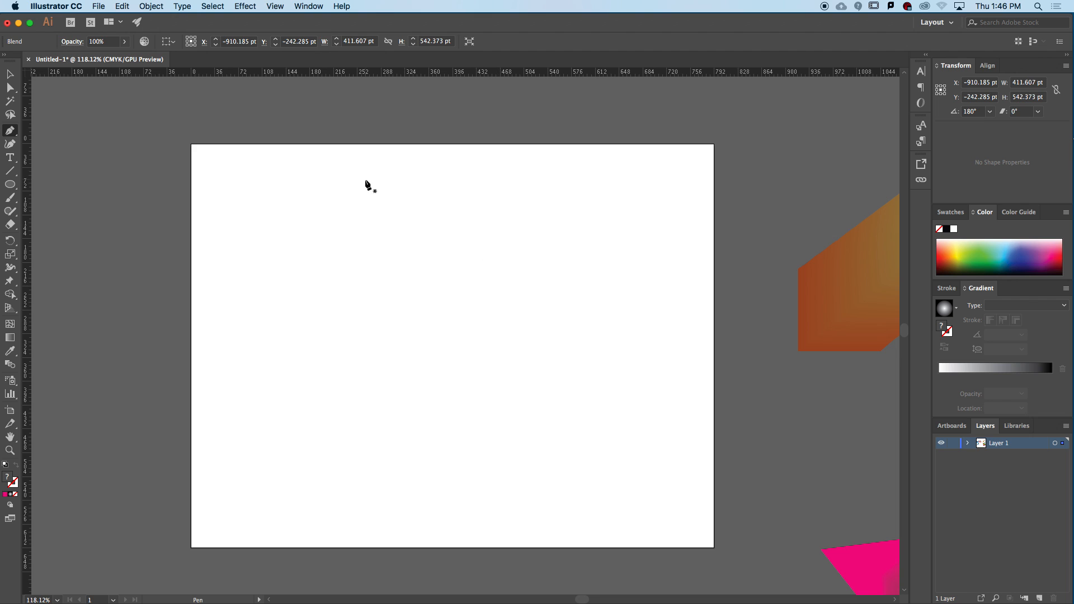
Add horizontal guides near the artboard's upper and lower edges and a vertical guide at about X 397 pt.
drag(435, 72, 466, 508)
drag(26, 258, 453, 263)
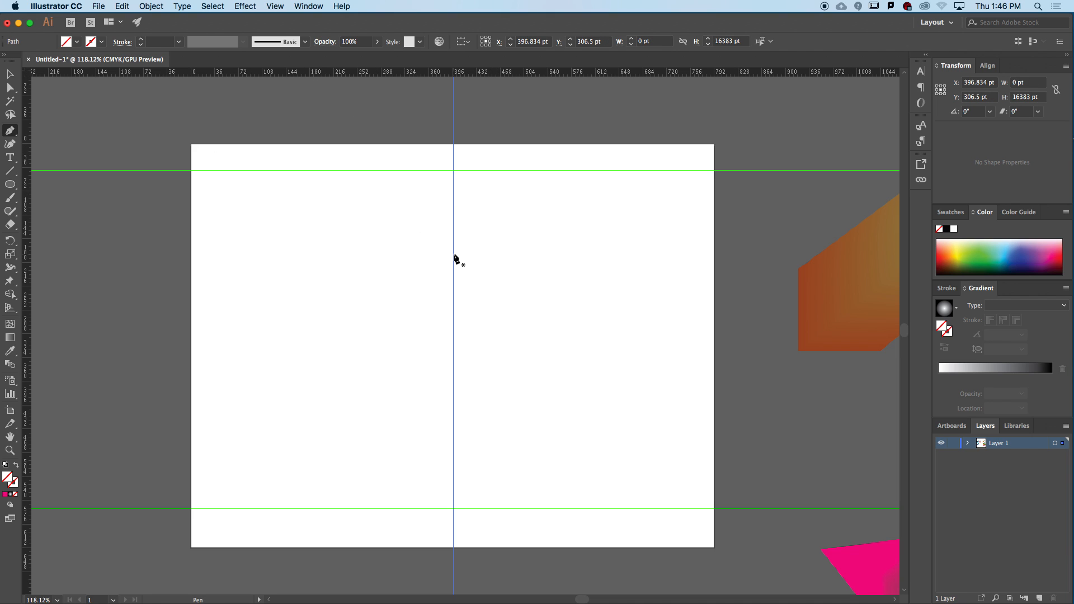
Draw the left half of a heart with the Pen tool, starting and ending on the vertical guide, with its lower end at about Y 499 pt.
click(453, 254)
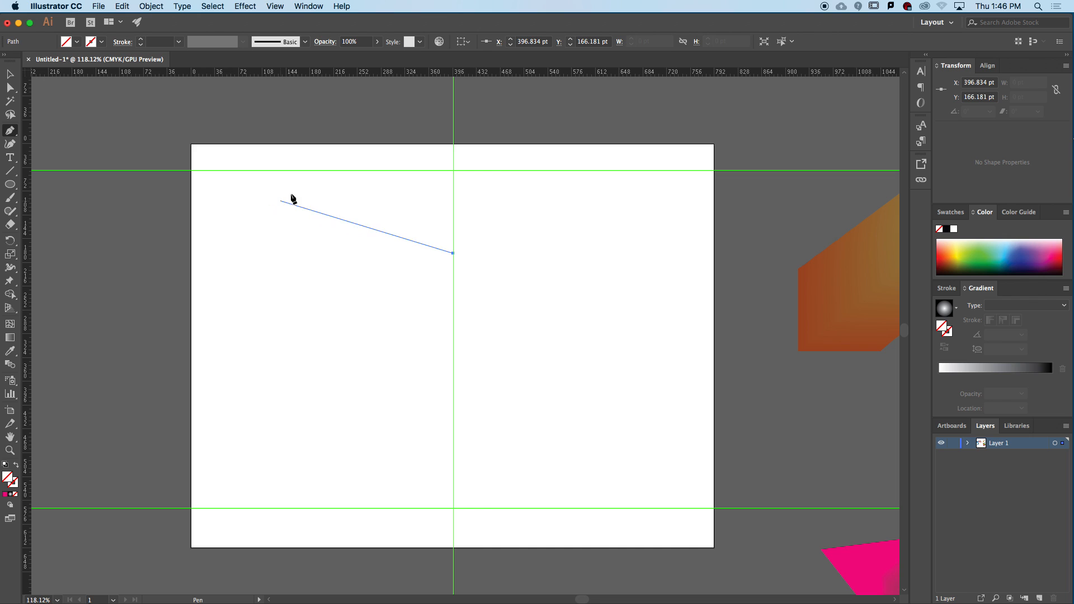
drag(299, 171, 227, 168)
drag(233, 363, 285, 439)
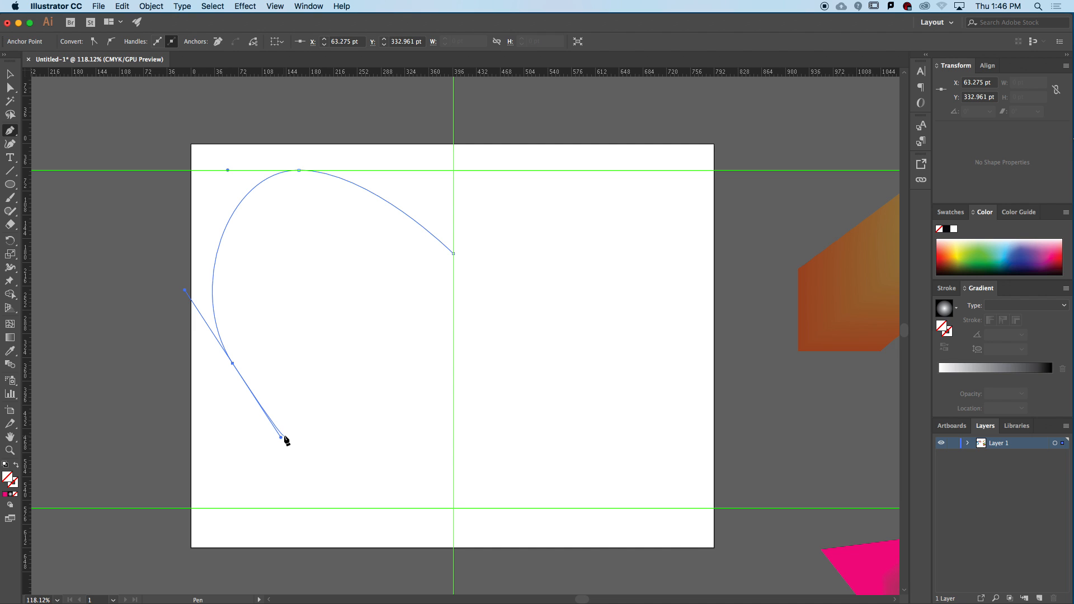
key(space)
drag(580, 430, 128, 397)
drag(345, 359, 783, 468)
drag(335, 384, 614, 491)
drag(449, 284, 204, 230)
drag(498, 383, 583, 142)
drag(575, 352, 326, 289)
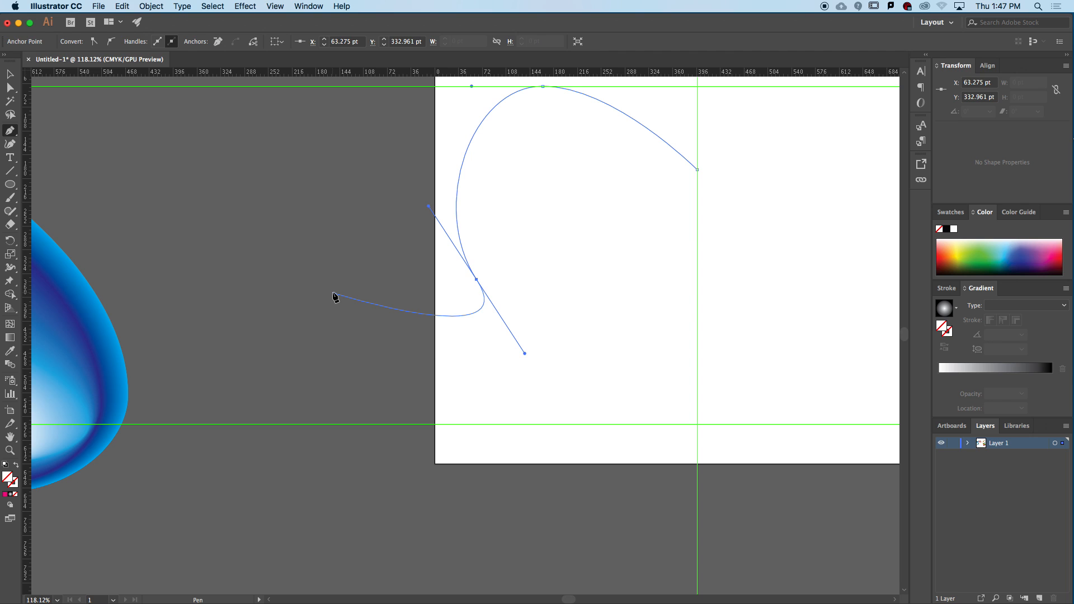
key(space)
drag(655, 379, 562, 411)
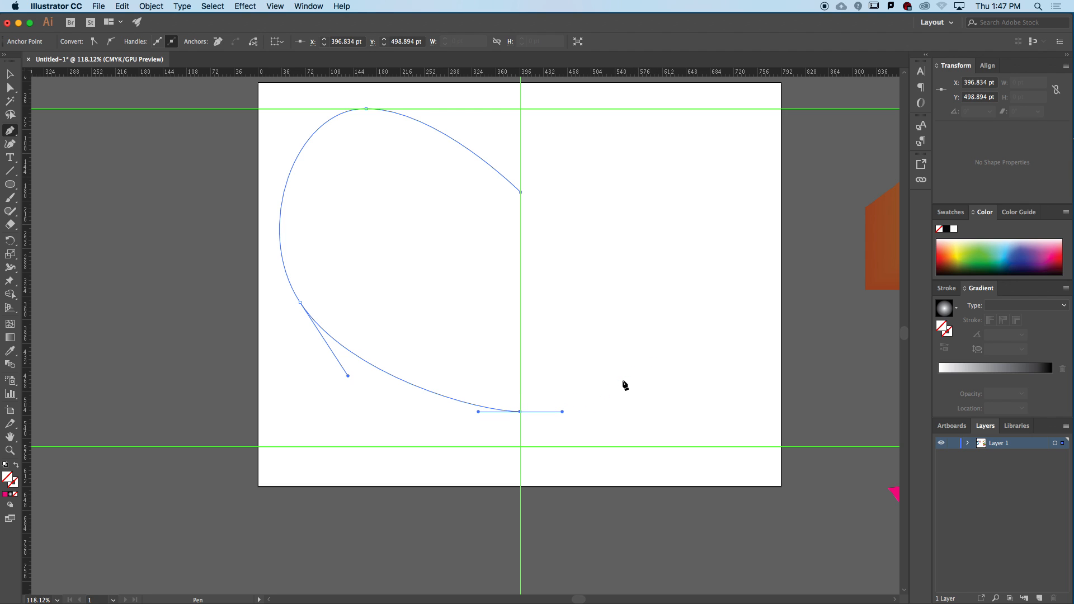
Move the half heart's top-curve anchor to about X 195 pt, Y 41 pt, and fill the shape with green.
click(17, 90)
click(366, 109)
drag(293, 108, 273, 118)
mouse_move(366, 108)
mouse_down()
mouse_move(371, 118)
mouse_move(387, 109)
mouse_up()
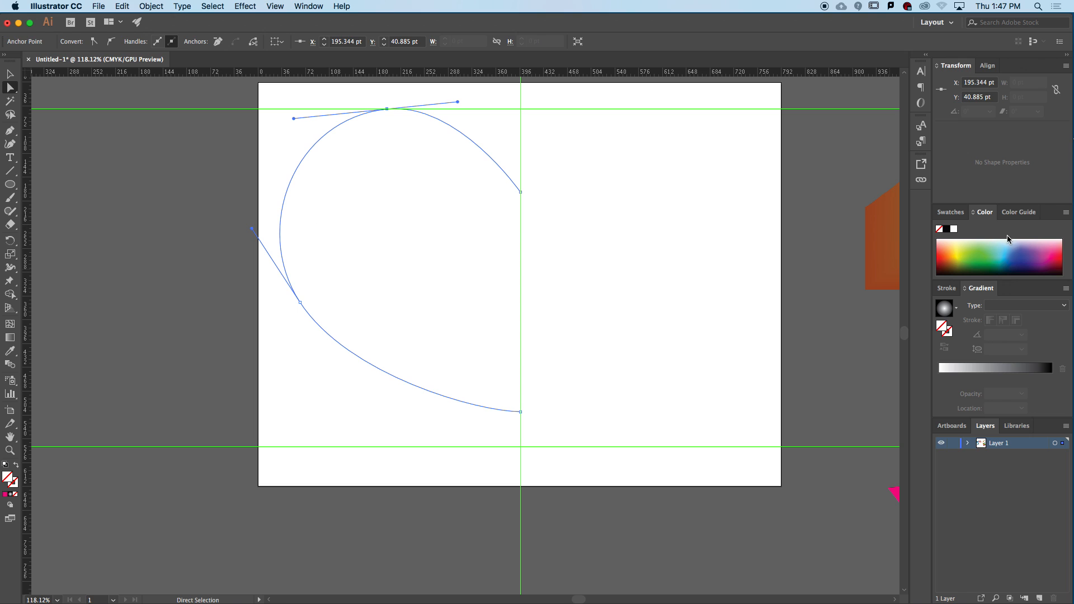
click(955, 248)
Shift the lower-left anchor slightly inward and position the bottom anchor on the vertical guide at about Y 496 pt.
drag(302, 304, 313, 289)
drag(521, 413, 521, 436)
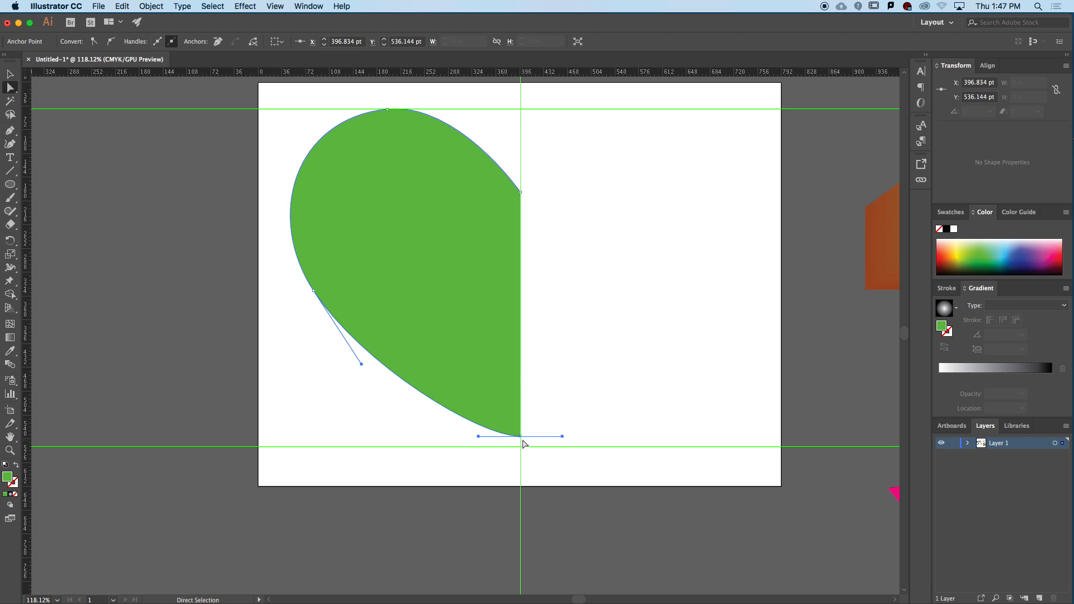
drag(520, 436, 523, 410)
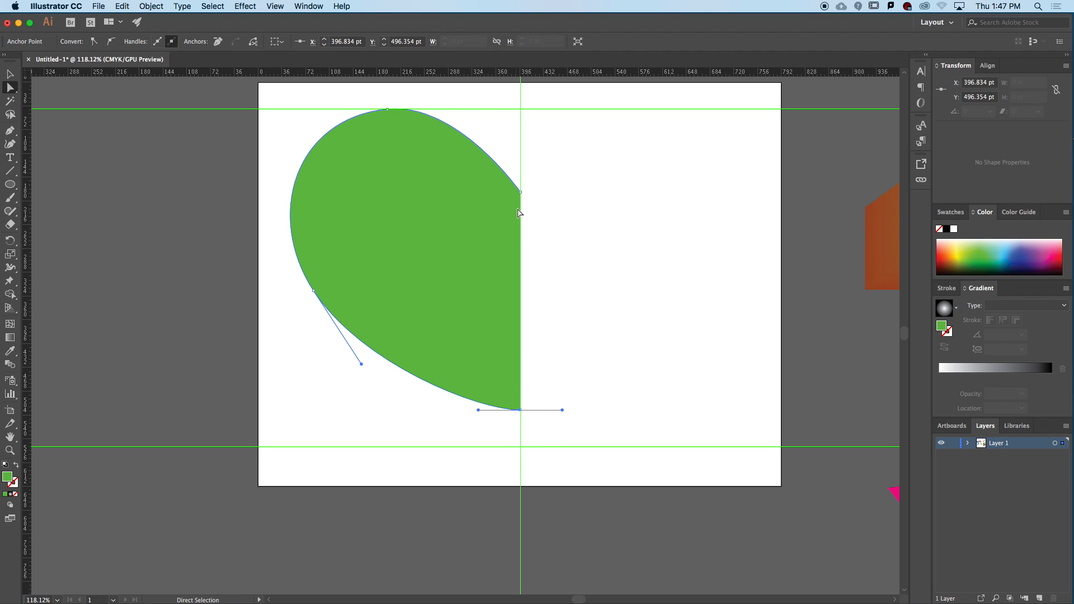
Raise the upper centre anchor along the guide and reshape the top curve, placing its anchor at about X 173 pt, Y 25 pt.
drag(522, 193, 521, 162)
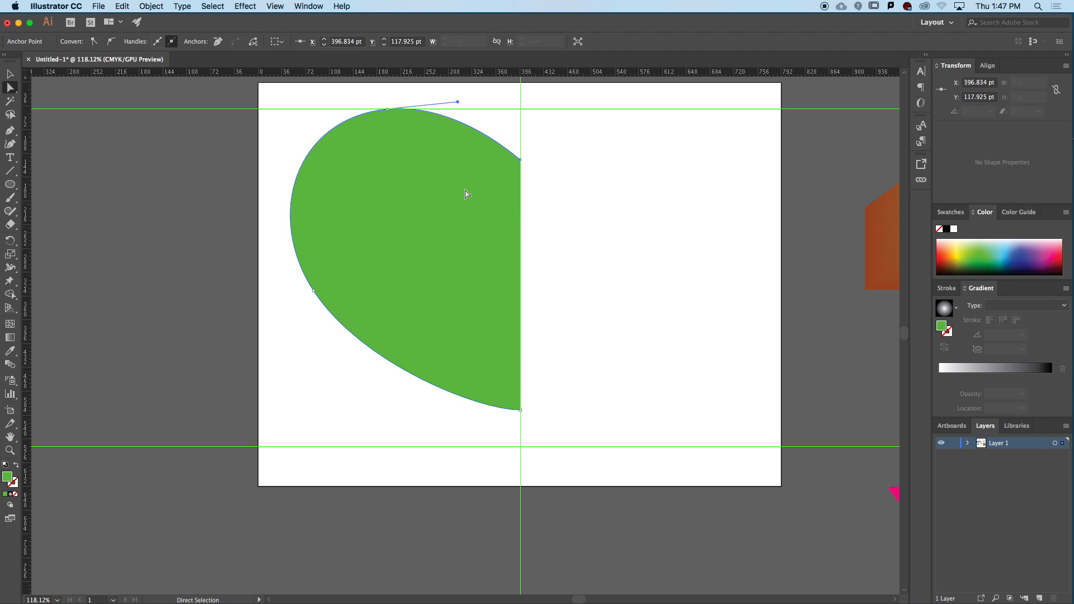
drag(458, 103, 467, 97)
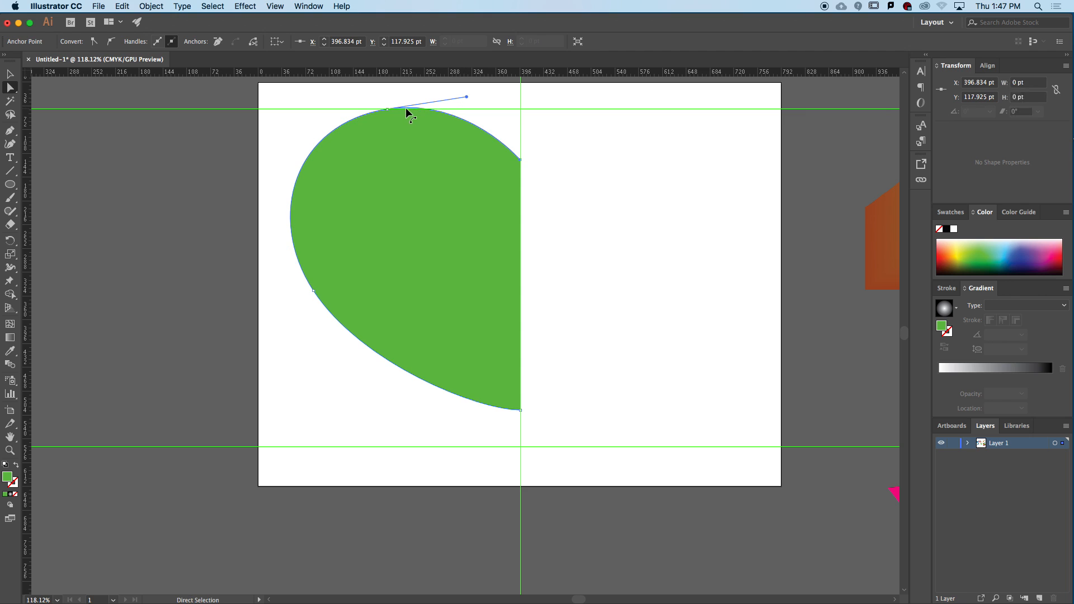
drag(388, 109, 376, 104)
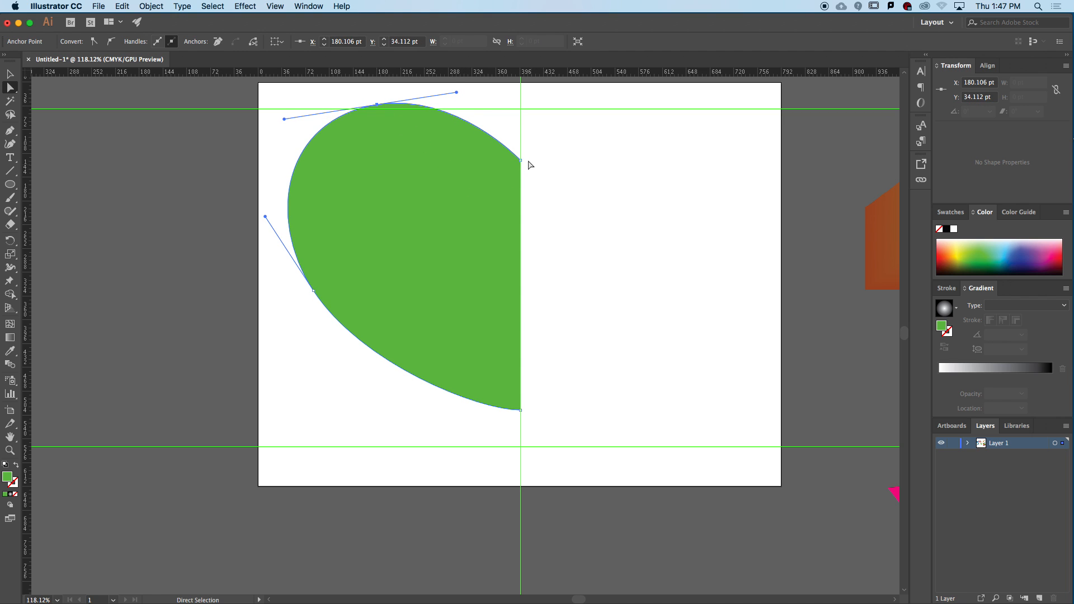
shift+drag(521, 160, 520, 149)
drag(513, 225, 499, 277)
mouse_move(525, 191)
mouse_down()
mouse_move(496, 214)
mouse_move(507, 197)
mouse_up()
click(507, 203)
click(359, 149)
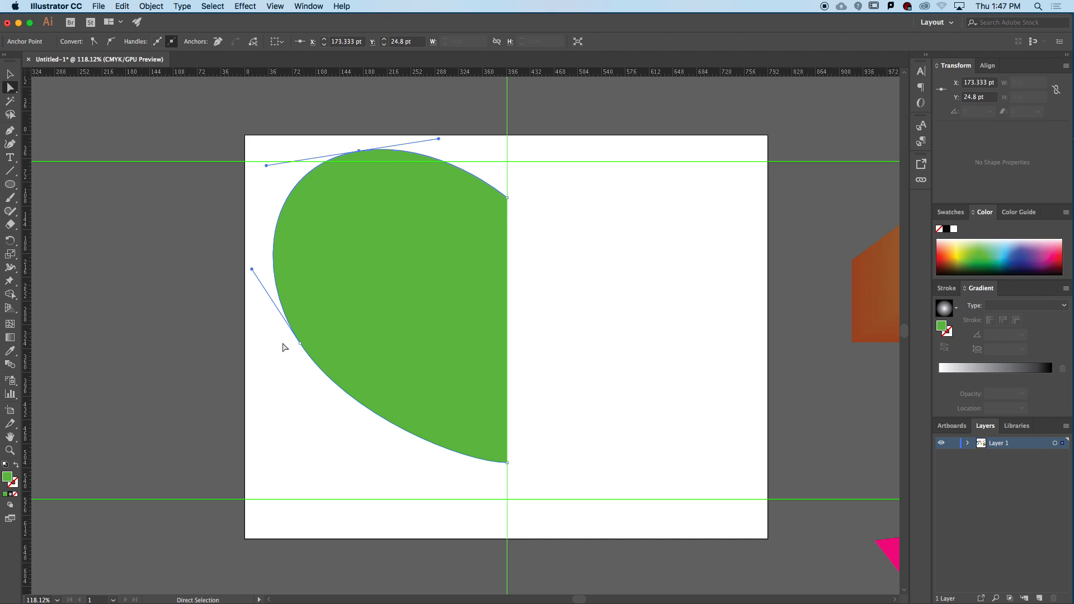
Move the lower-left anchor to about X 122 pt, Y 338 pt, and angle its handle to round out the left side.
drag(301, 346, 325, 358)
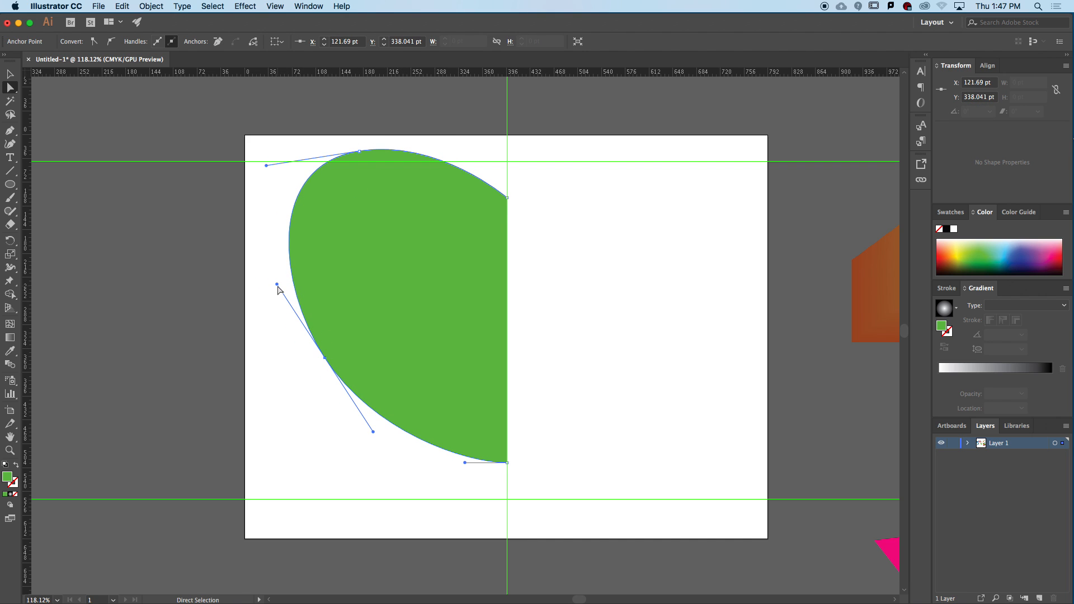
drag(256, 301, 257, 301)
click(325, 360)
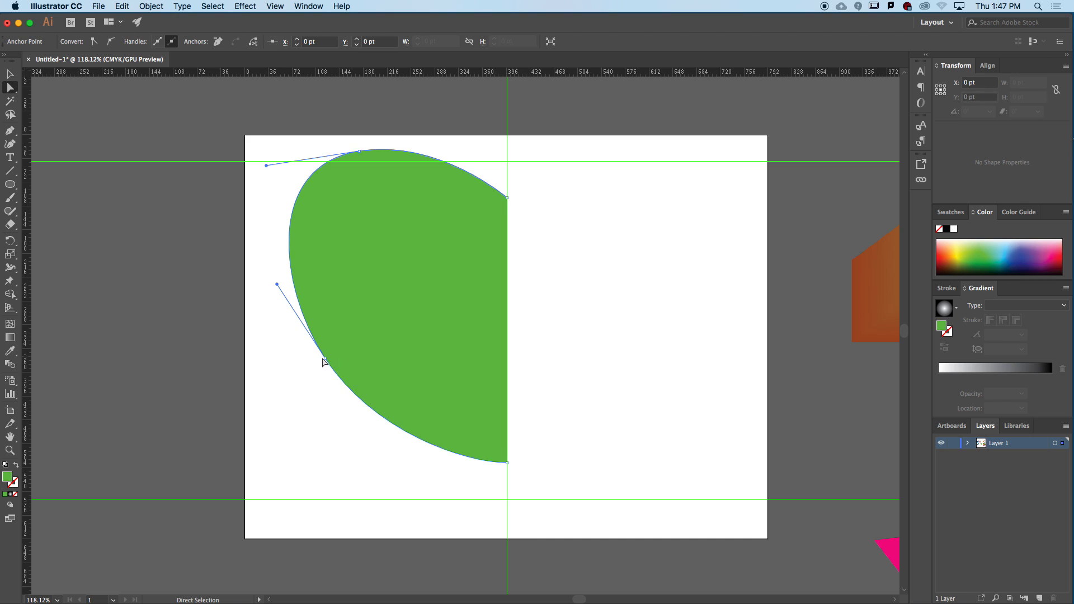
click(325, 358)
drag(277, 286, 256, 318)
Shape the bottom into a point at about Y 516 pt, lower the upper centre anchor to about Y 120 pt, and adjust the curve handles.
drag(507, 465, 481, 442)
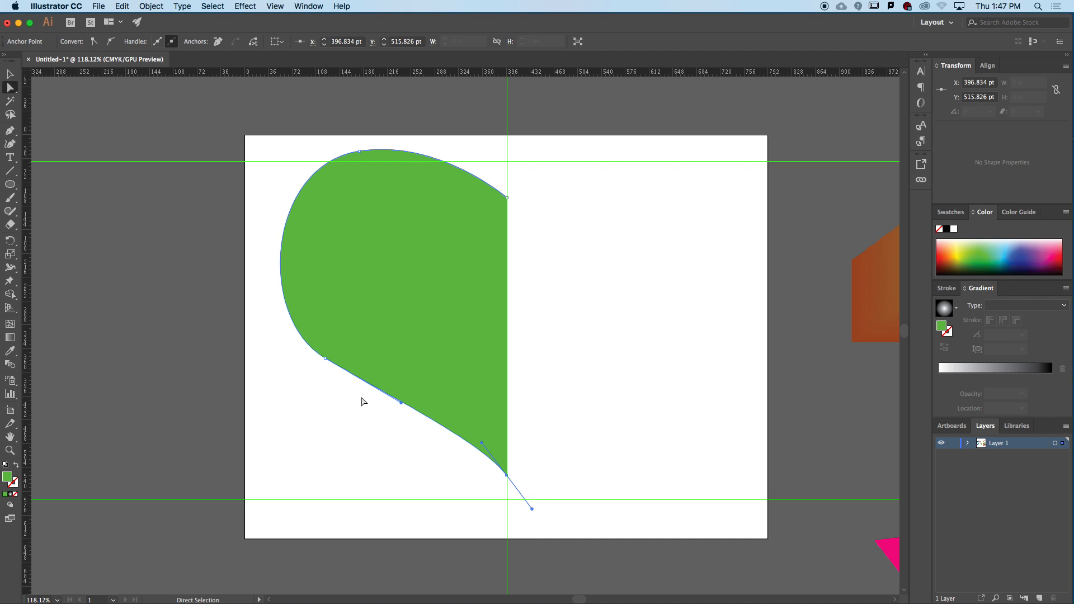
drag(325, 358, 241, 318)
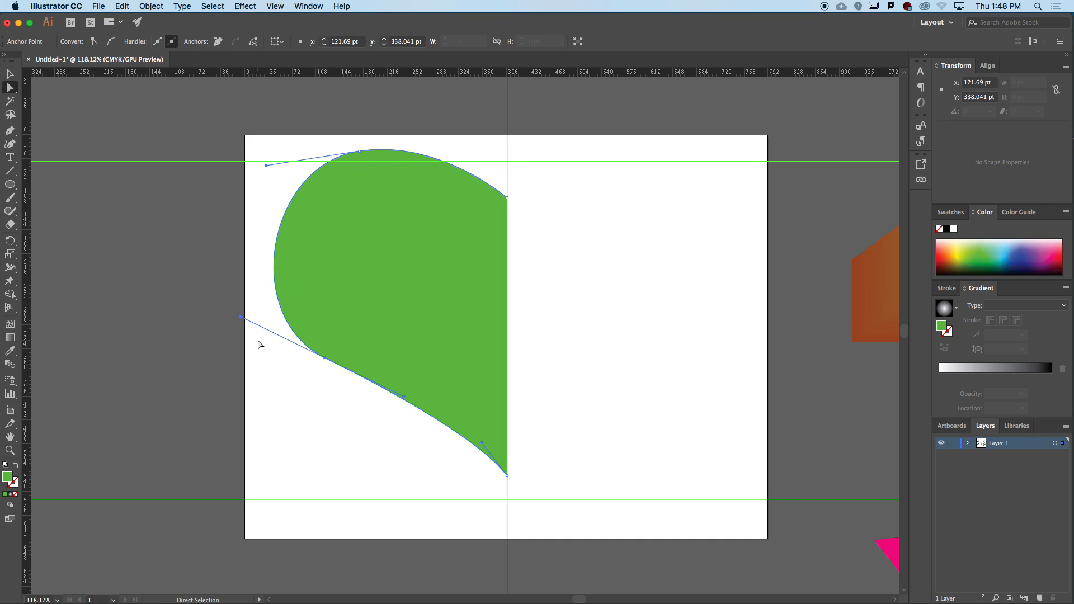
drag(507, 199, 507, 214)
drag(439, 140, 469, 128)
Paste a copy of the half heart in place and move it right to about X 492 pt.
key(v)
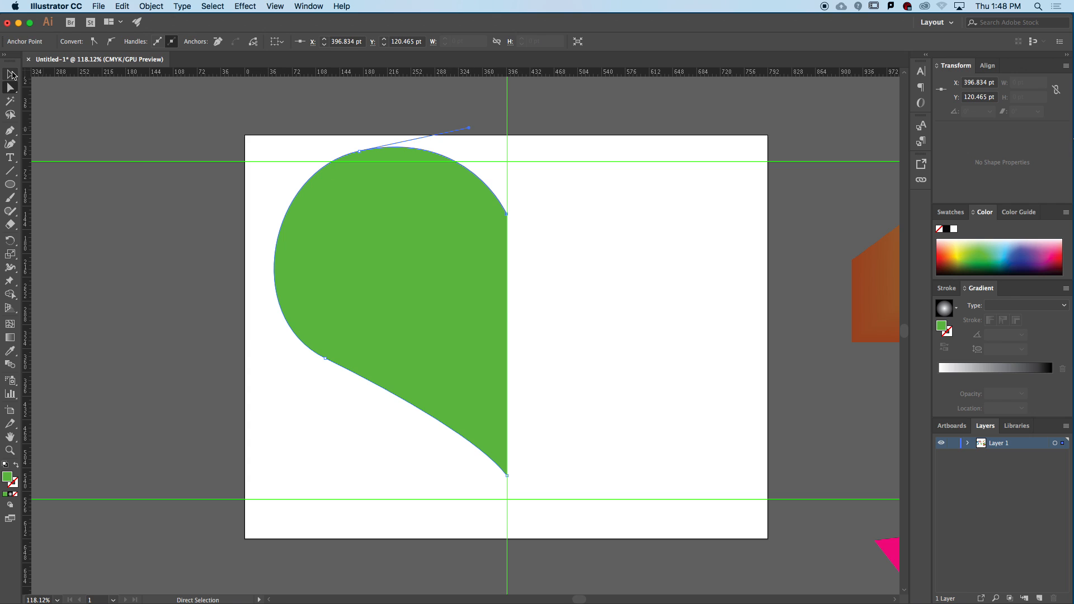
click(549, 190)
click(489, 188)
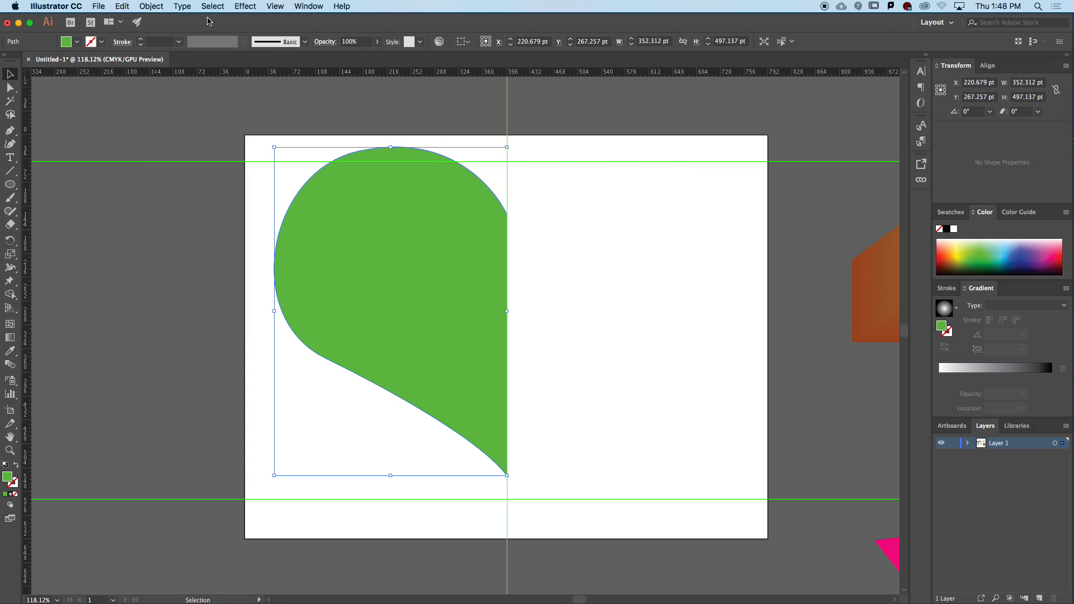
click(119, 6)
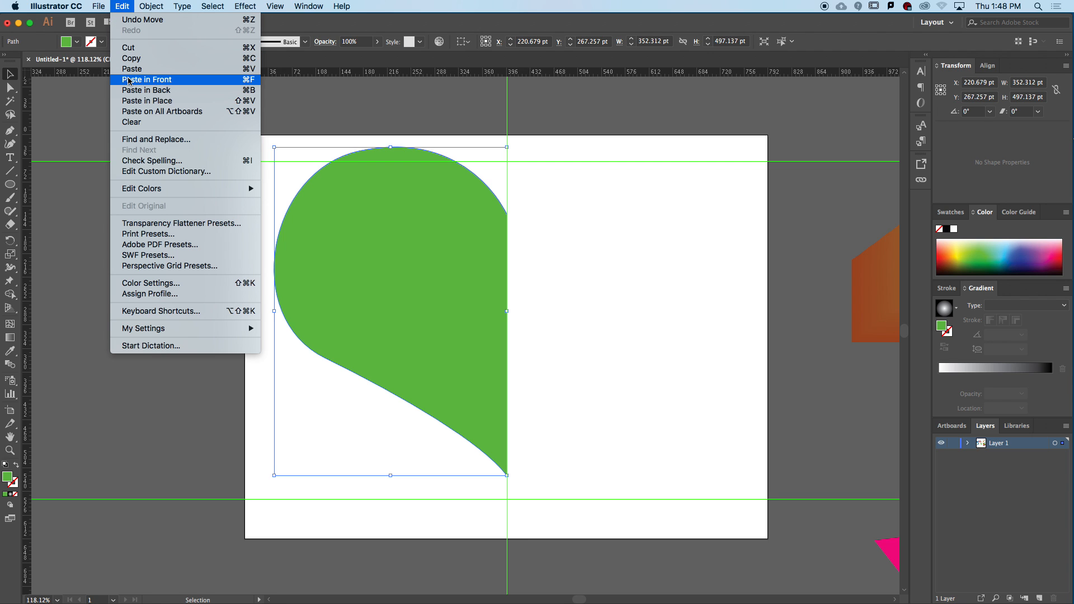
click(182, 100)
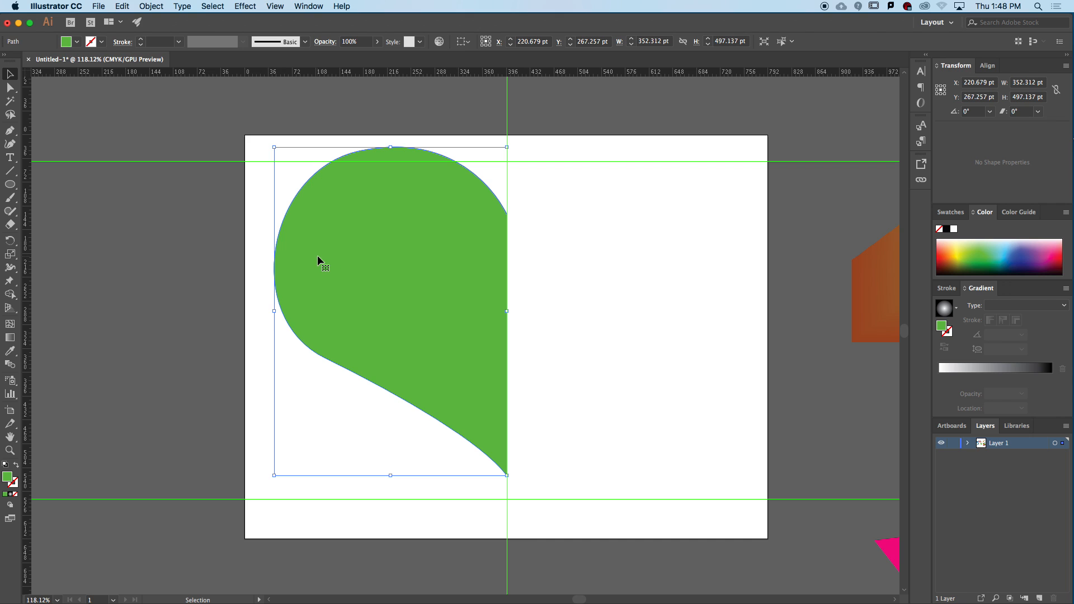
drag(292, 239, 480, 260)
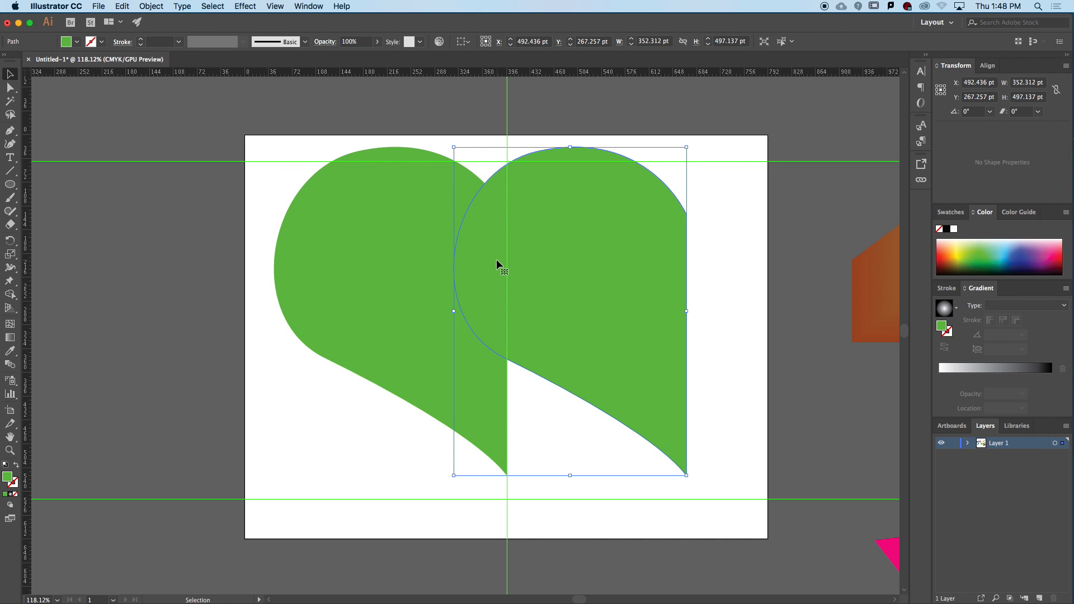
Reflect the copied half heart across the vertical axis with preview enabled.
drag(454, 311, 713, 315)
key(super+z)
right_click(584, 270)
mouse_move(668, 431)
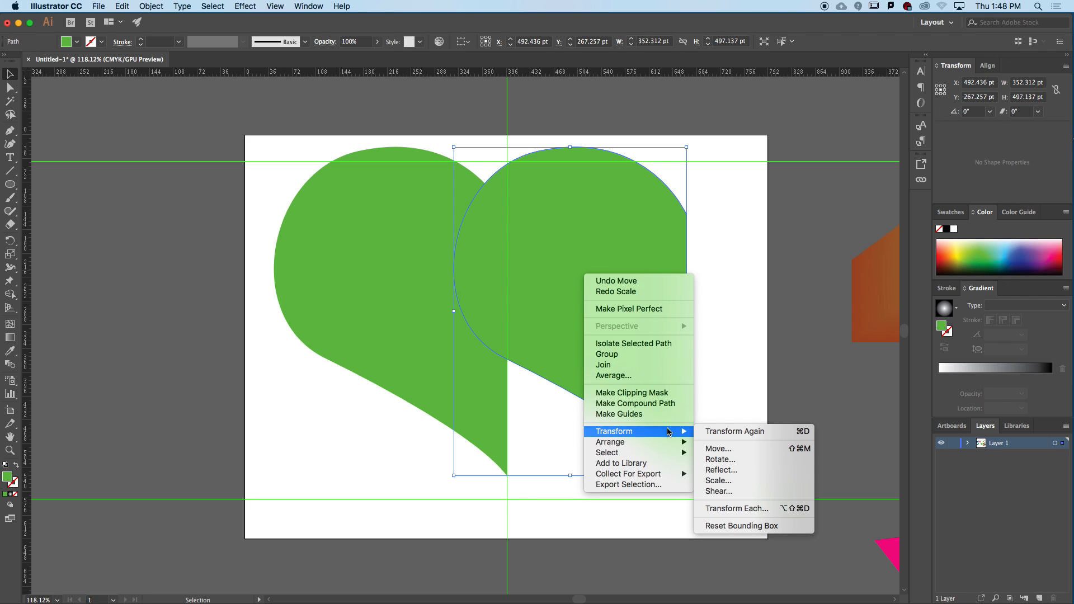
click(722, 470)
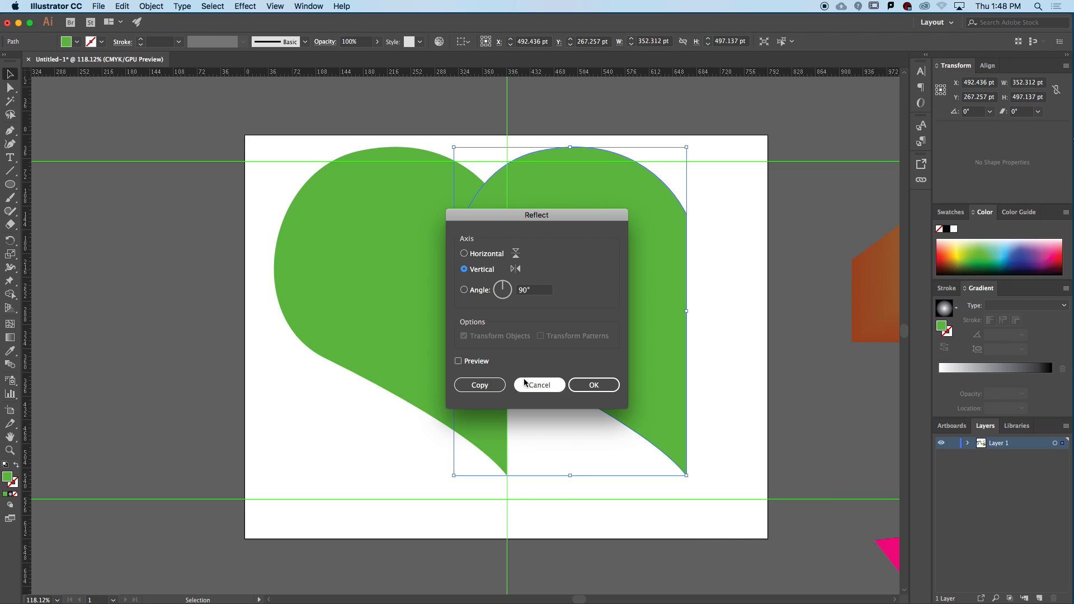
click(475, 362)
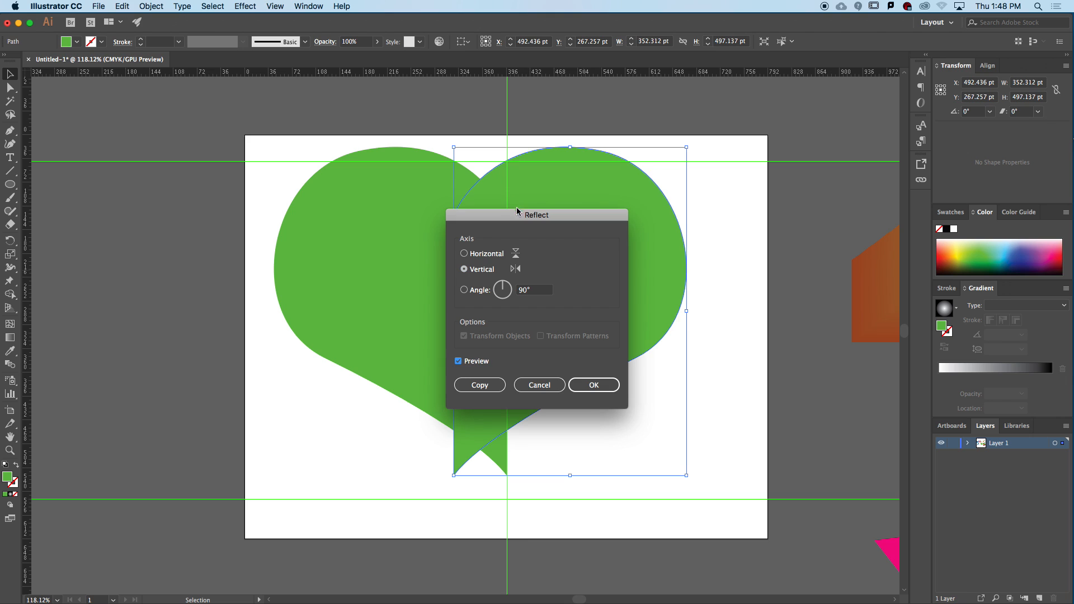
drag(521, 216, 317, 208)
click(391, 375)
Move the reflected half to about X 573 pt so its straight edge meets the left half at the vertical guide.
drag(515, 254, 542, 252)
key(super+space)
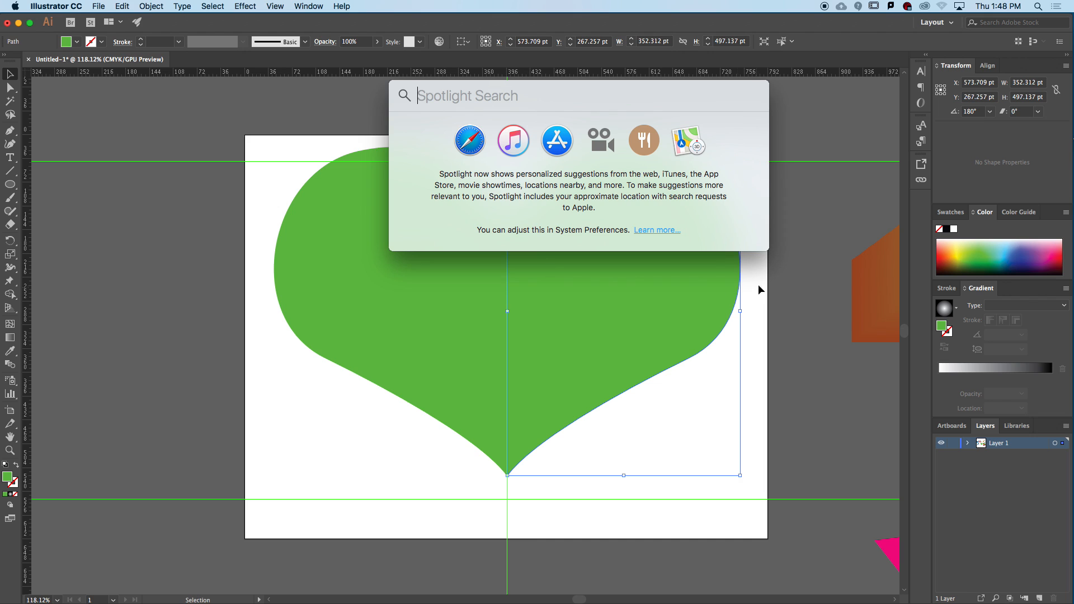
click(758, 284)
key(super+space)
drag(495, 201, 705, 326)
drag(543, 245, 731, 230)
drag(483, 247, 475, 250)
Deselect the artwork and switch the document to Outline view.
click(10, 88)
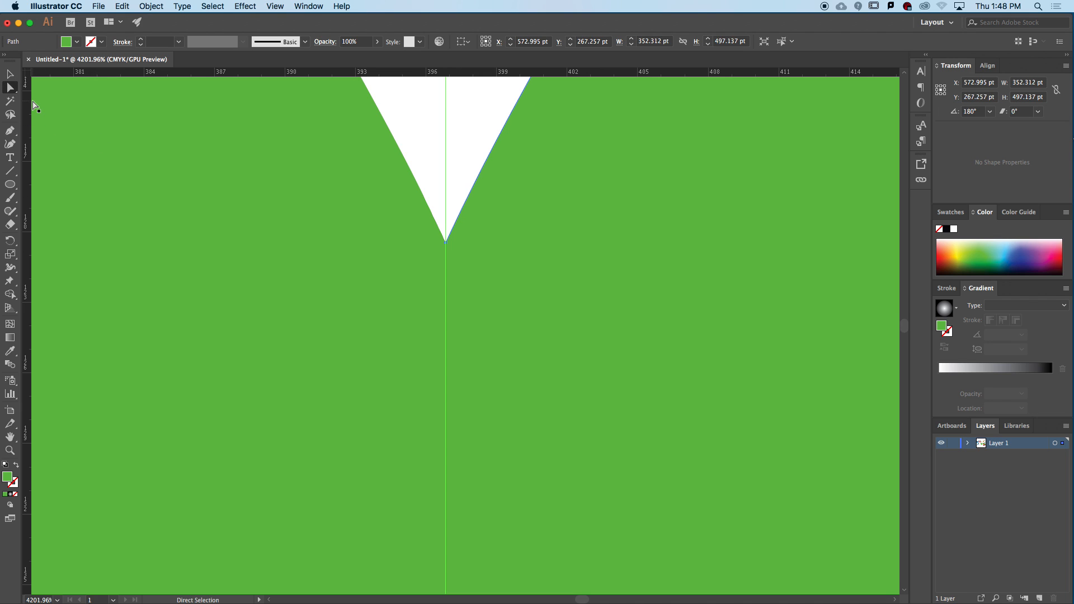
click(430, 174)
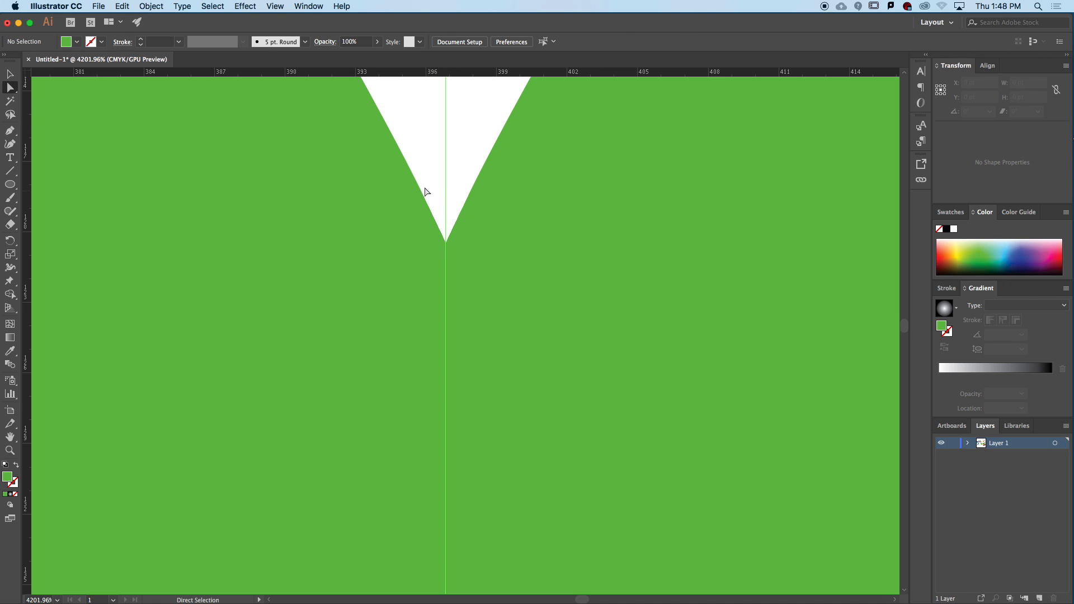
click(275, 6)
click(278, 21)
drag(419, 224, 449, 246)
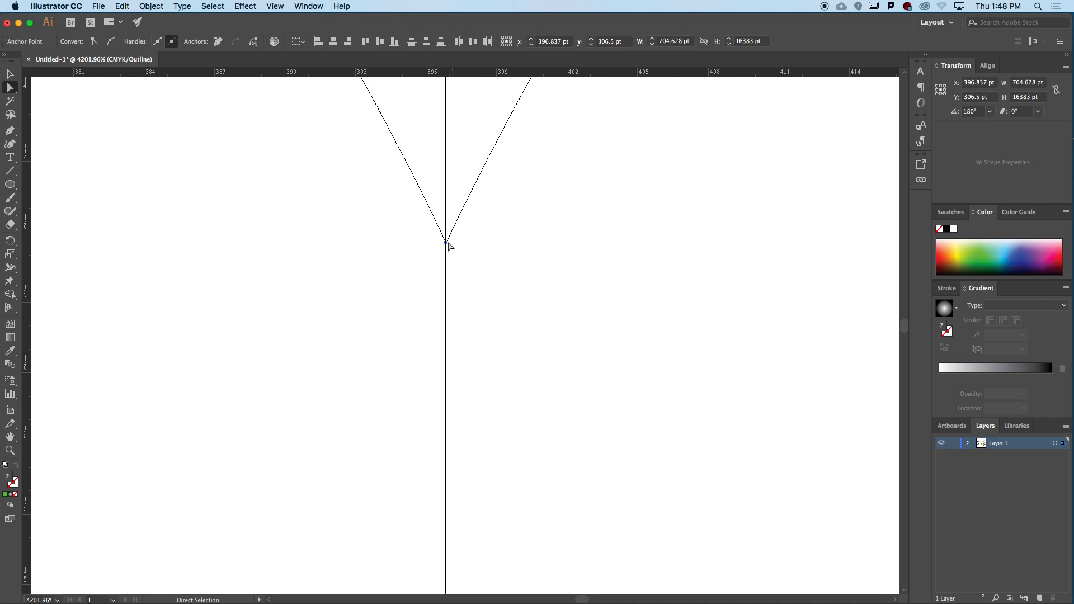
right_click(447, 244)
click(499, 242)
Clear all guides from the document.
click(275, 6)
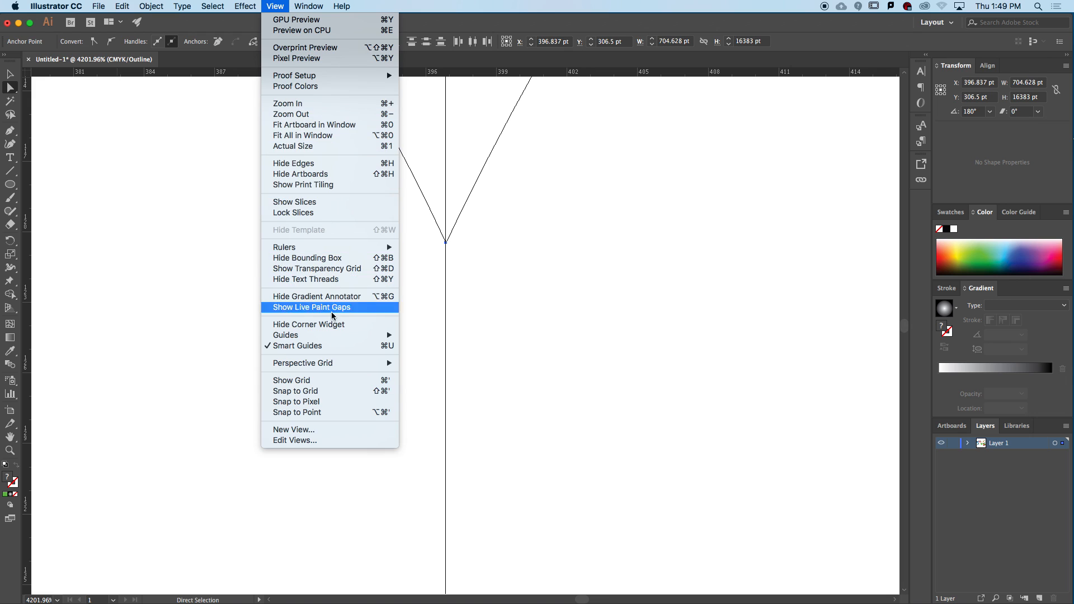
mouse_move(347, 336)
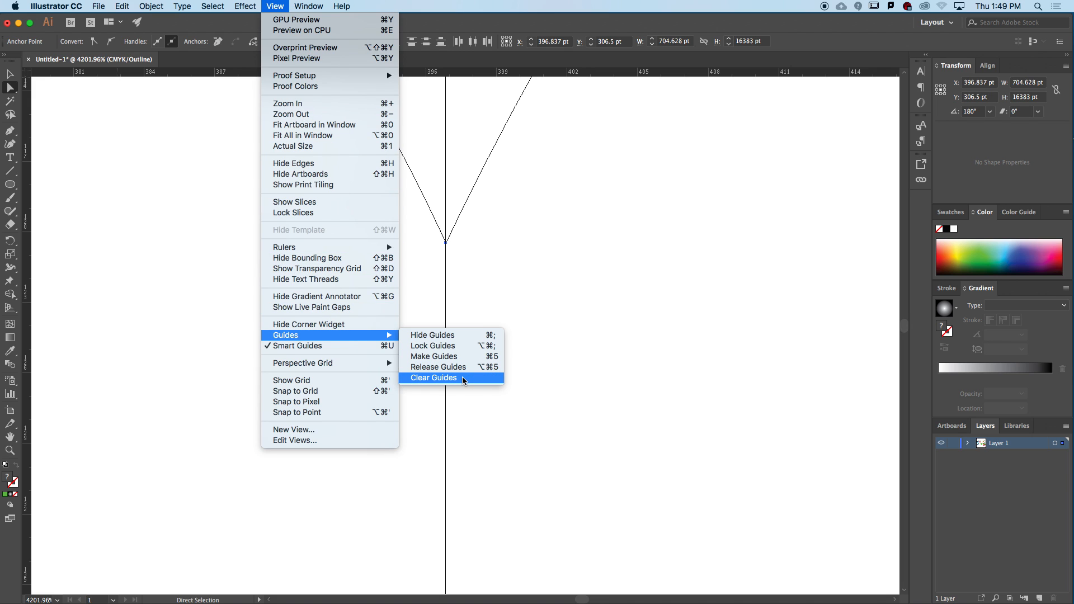
click(464, 378)
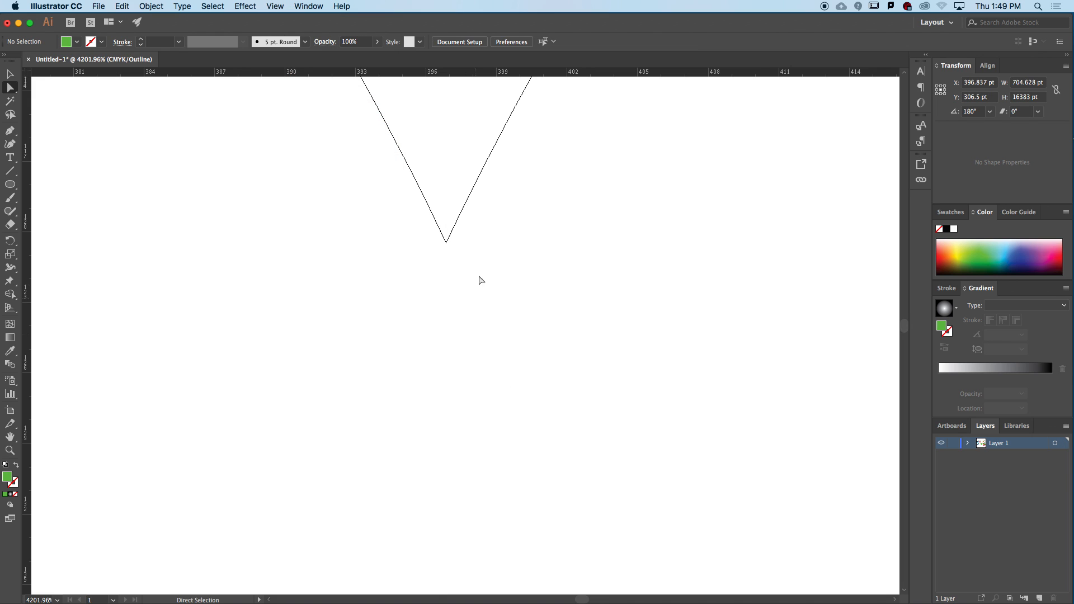
Try to join the two overlapping upper centre anchors of the heart halves.
drag(423, 224, 456, 258)
right_click(447, 245)
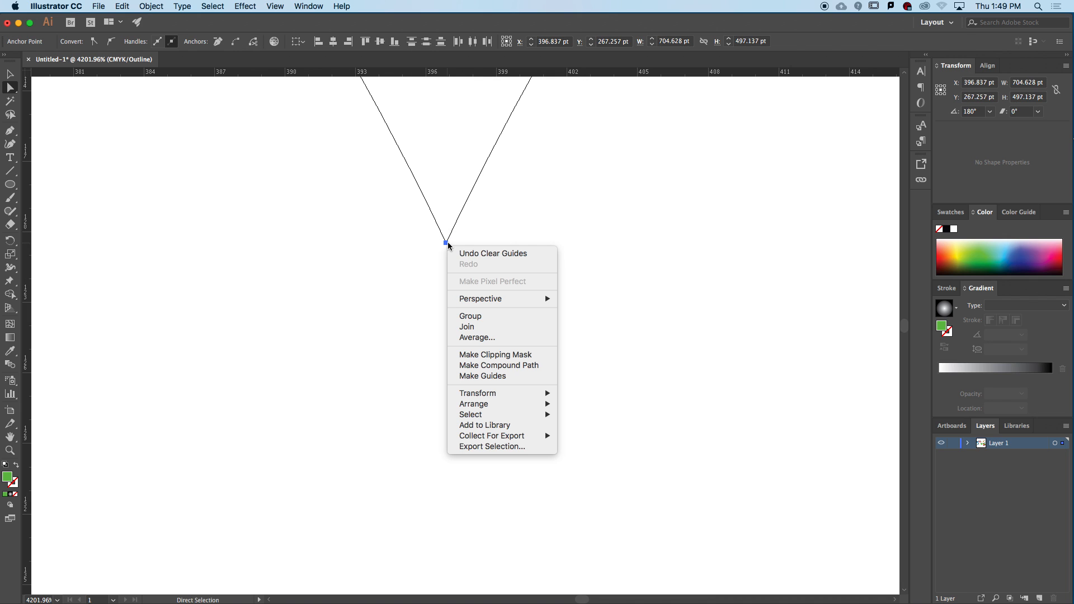
click(481, 329)
click(393, 226)
drag(393, 226, 485, 277)
right_click(446, 243)
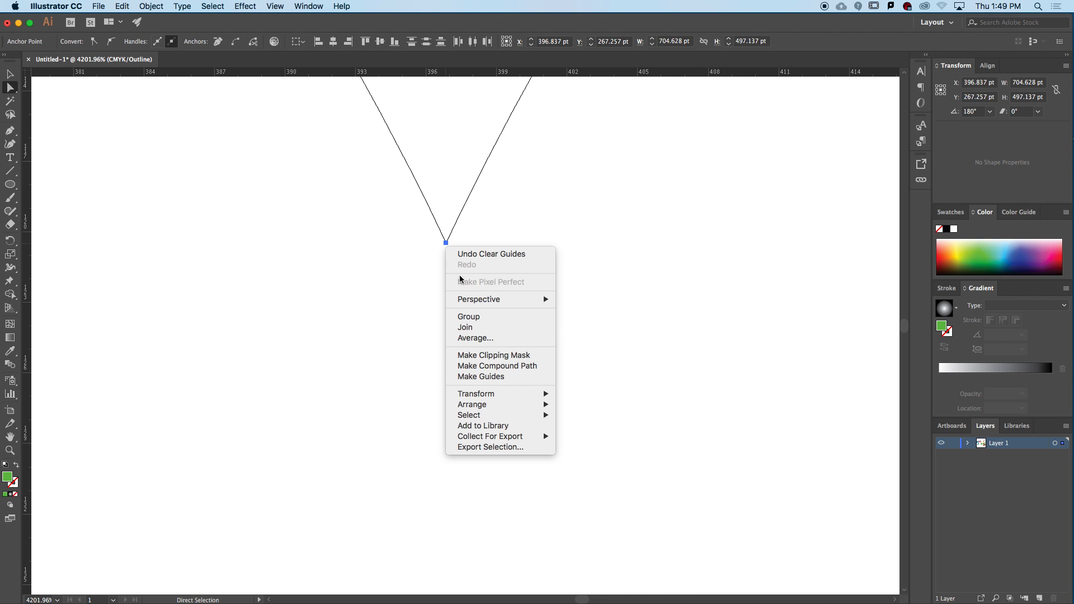
click(474, 335)
Pull the upper centre anchor away to test whether the halves are connected, and undo each move.
drag(447, 243, 384, 262)
key(super+z)
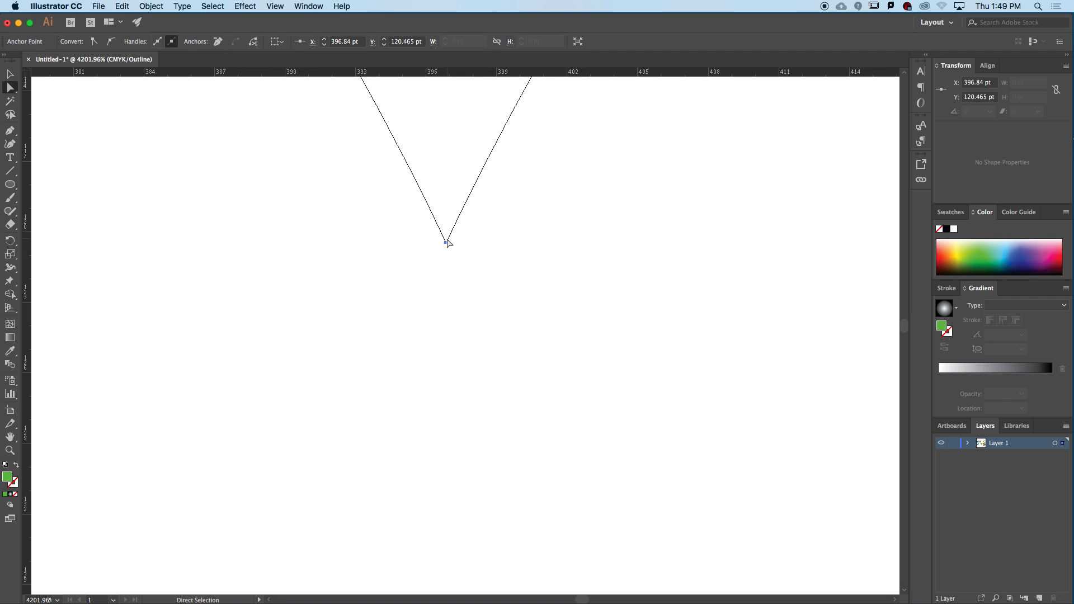
click(468, 249)
drag(432, 234, 447, 199)
key(super+z)
drag(494, 225, 213, 272)
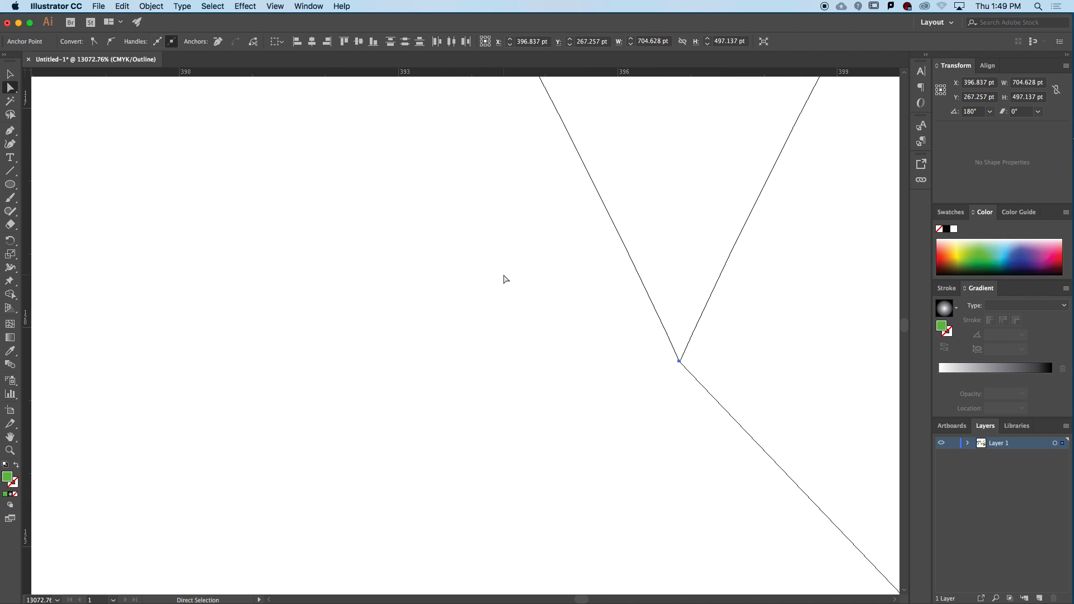
Join the two overlapping anchors at the bottom tip of the heart halves.
key(super+0)
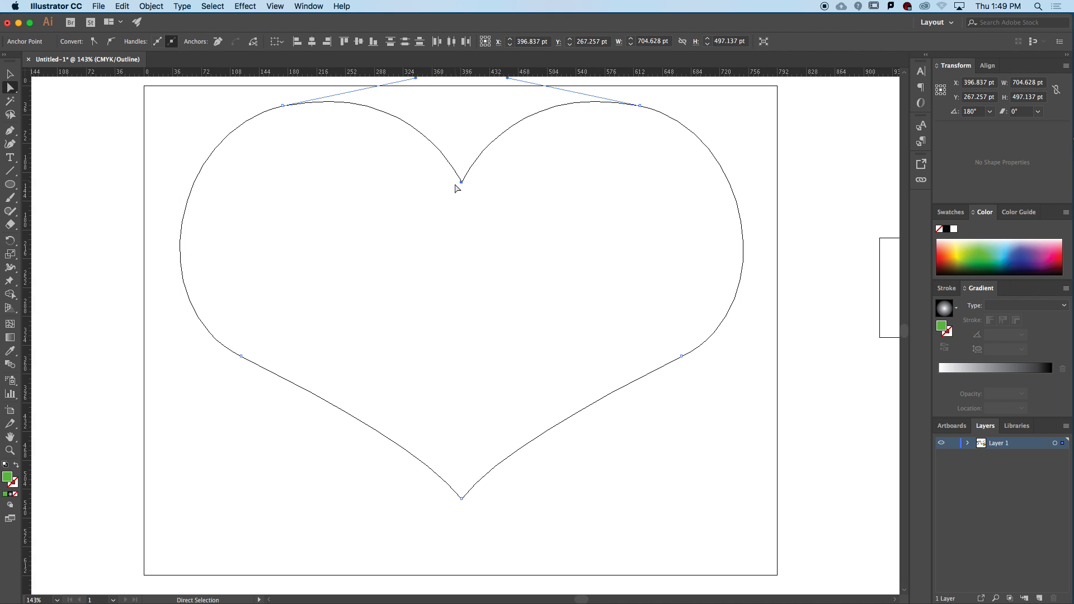
drag(455, 507, 482, 484)
drag(225, 367, 320, 413)
drag(324, 261, 369, 296)
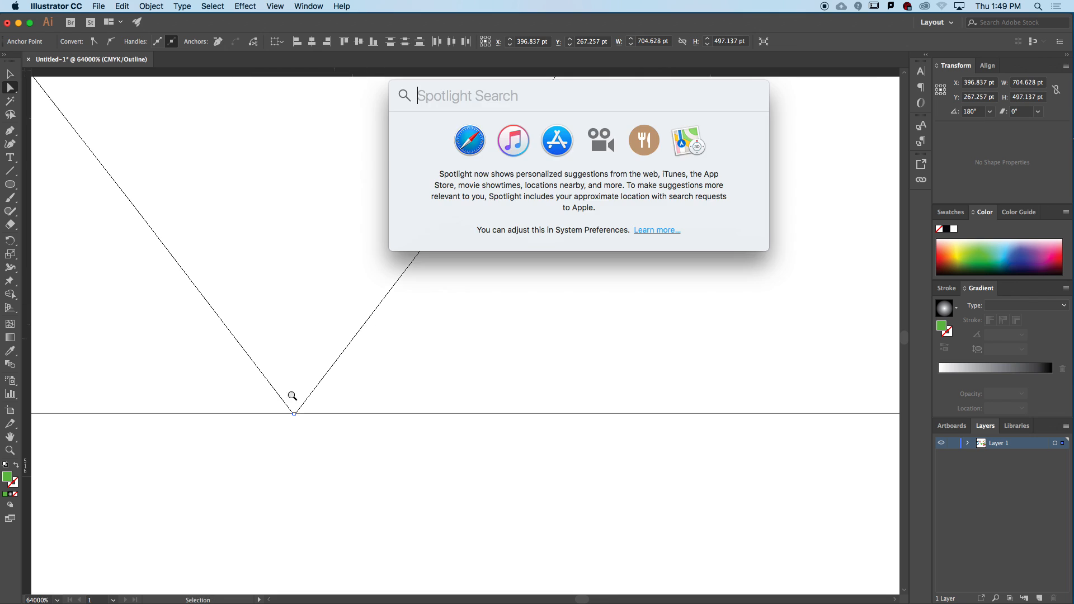
click(295, 415)
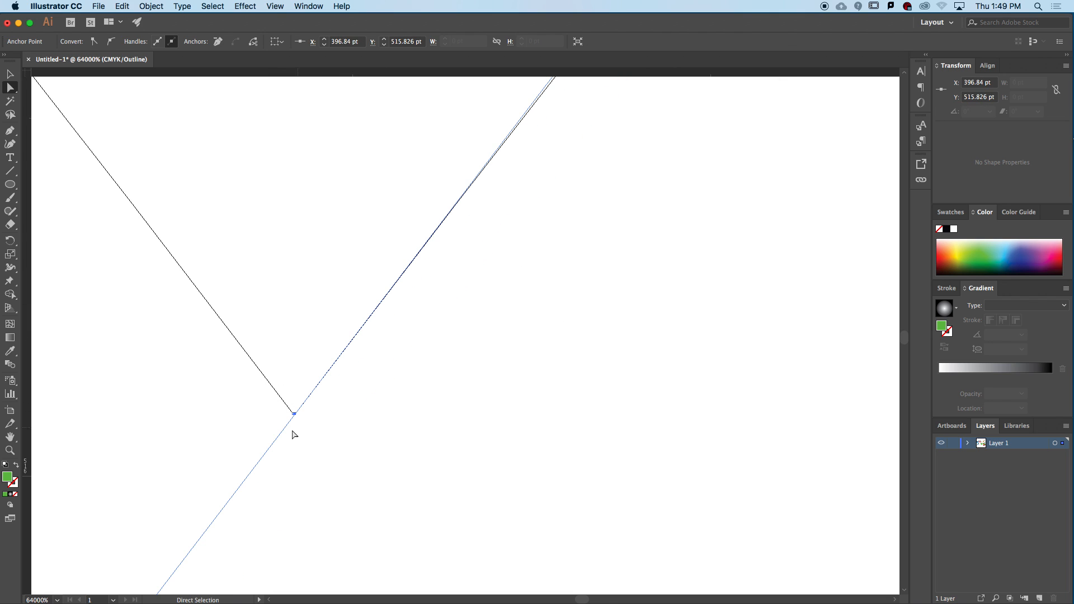
click(268, 427)
drag(270, 443, 336, 401)
right_click(295, 415)
click(329, 477)
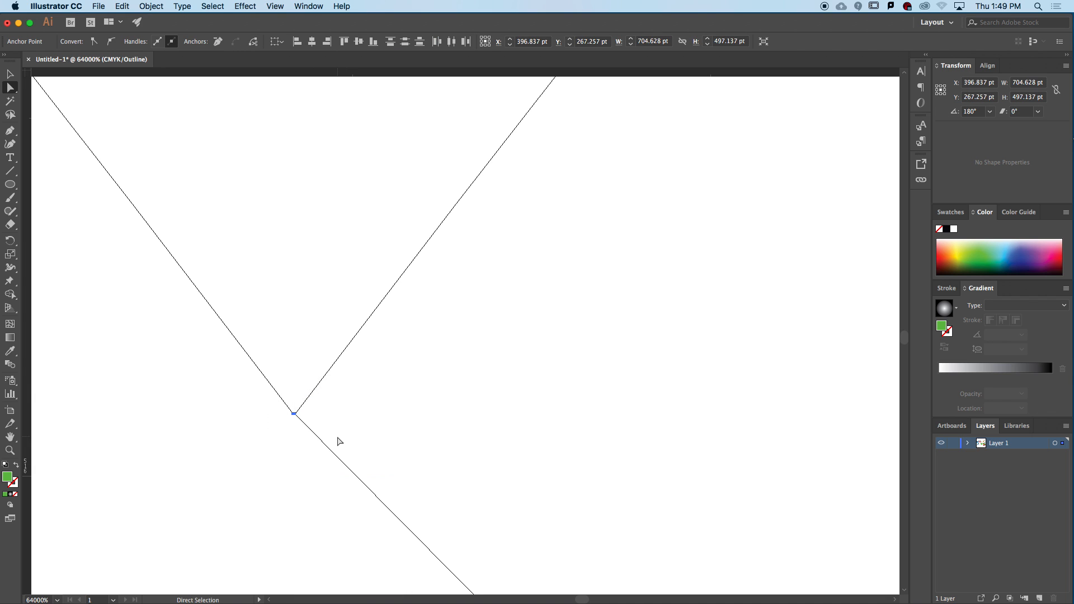
Deselect the heart and switch the document from Outline back to Preview view.
click(307, 452)
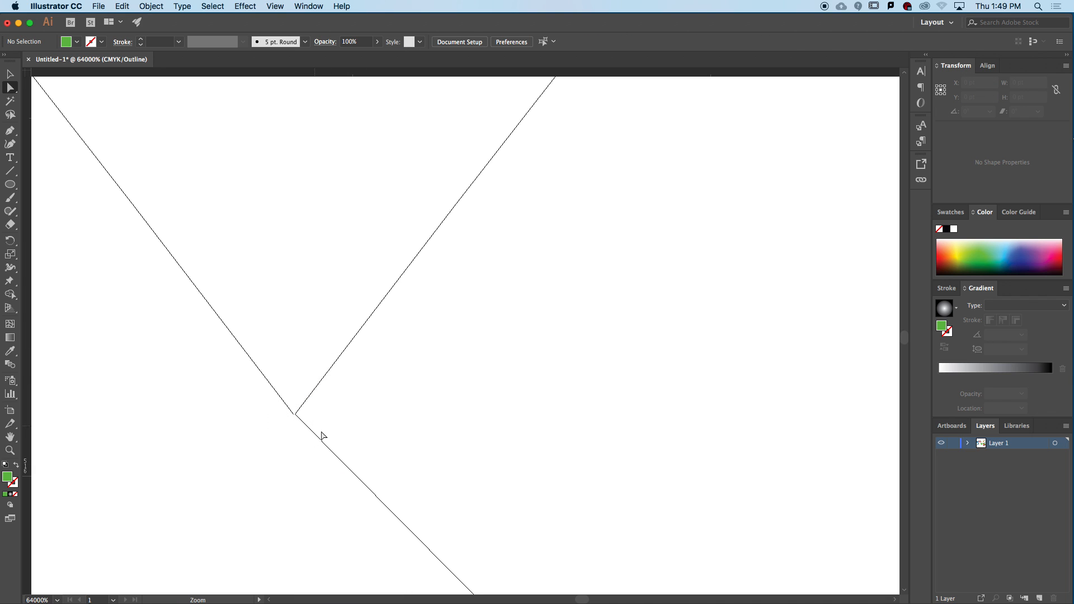
key(super+minus)
key(super+minus)
key(super+minus)
key(super+minus)
key(super+minus)
key(super+minus)
key(super+minus)
key(super+minus)
key(super+minus)
key(super+minus)
key(super+minus)
key(super+minus)
key(super+minus)
key(super+minus)
key(super+minus)
key(super+minus)
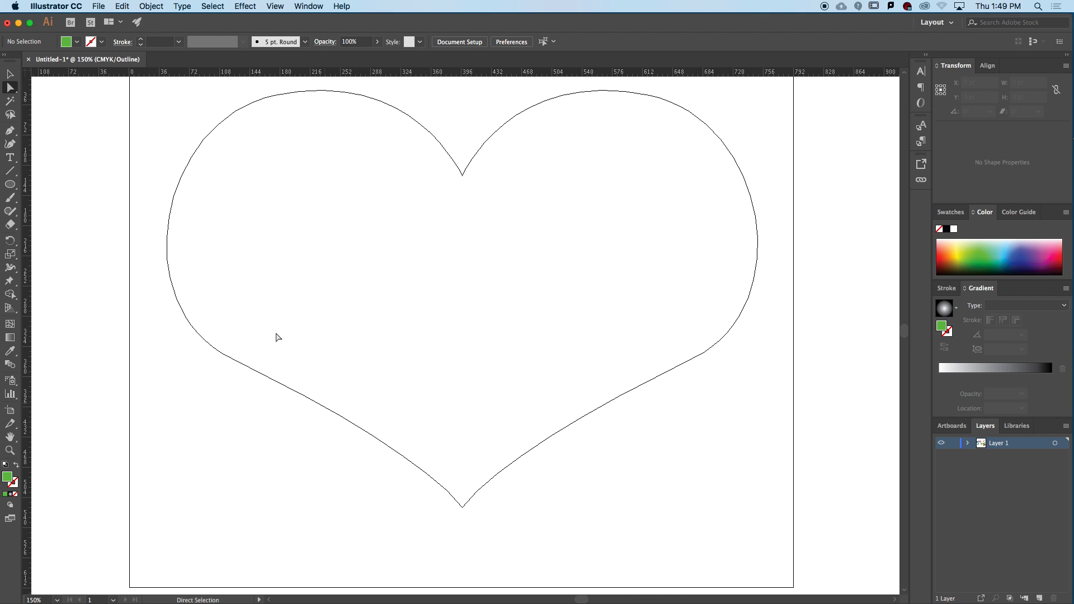
click(9, 74)
drag(329, 200, 229, 255)
key(super+0)
key(super+y)
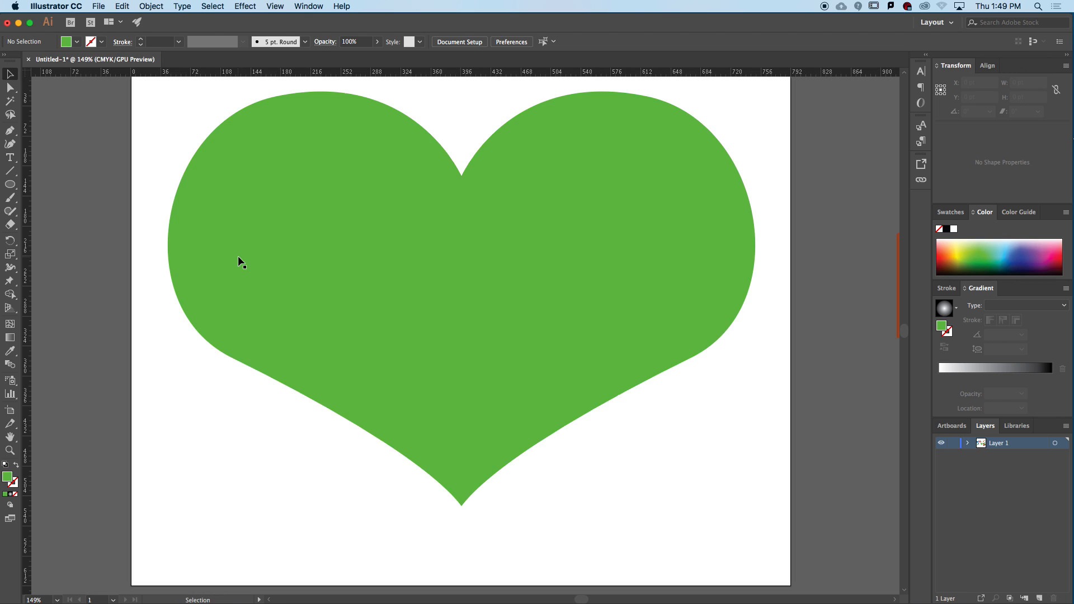
Pull the heart's bottom tip anchor straight down until the heart is about 574 pt tall.
key(a)
click(461, 506)
drag(462, 506, 465, 561)
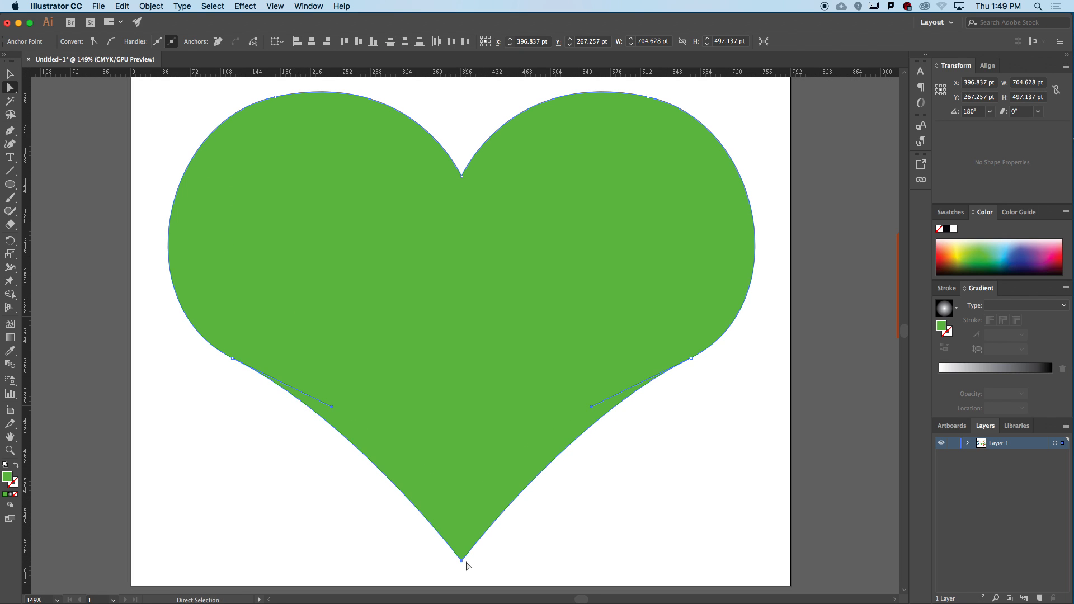
key(super+minus)
key(super+minus)
key(super+minus)
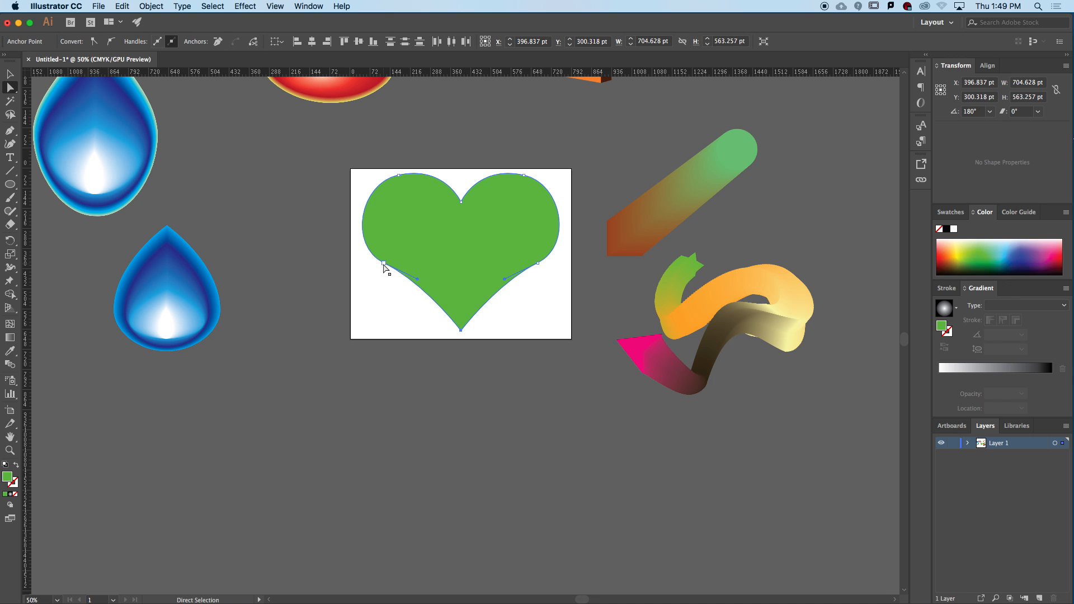
mouse_move(462, 334)
mouse_down()
mouse_move(461, 381)
mouse_move(462, 337)
mouse_up()
Steepen the lower direction handles of the heart's lower side anchors to straighten the edges towards the tip, and deselect the shape.
key(z)
drag(518, 206, 586, 201)
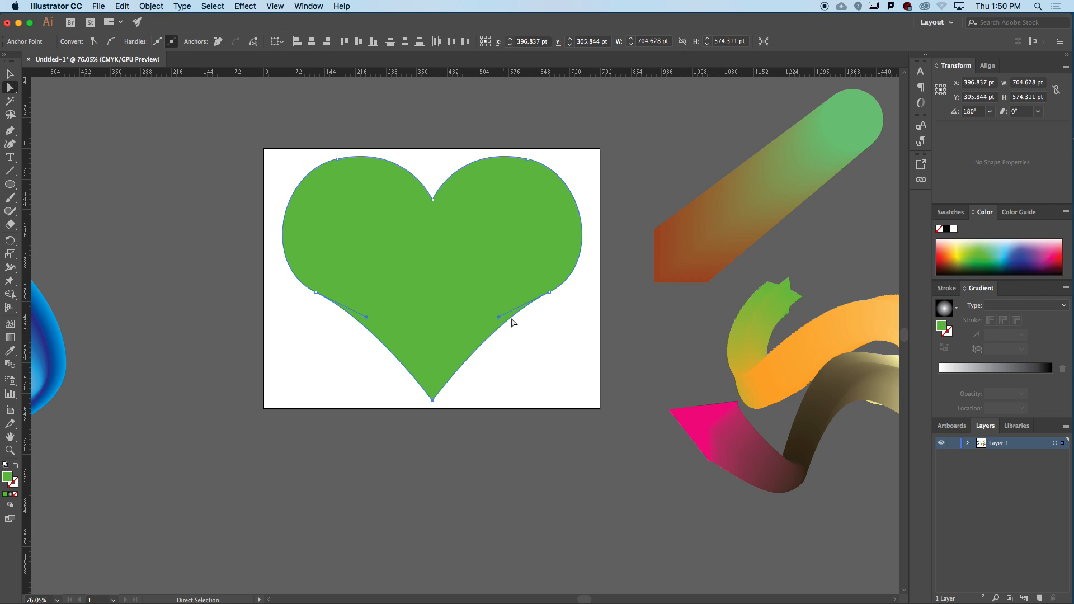
click(550, 293)
drag(500, 319, 499, 336)
drag(316, 293, 361, 326)
click(317, 293)
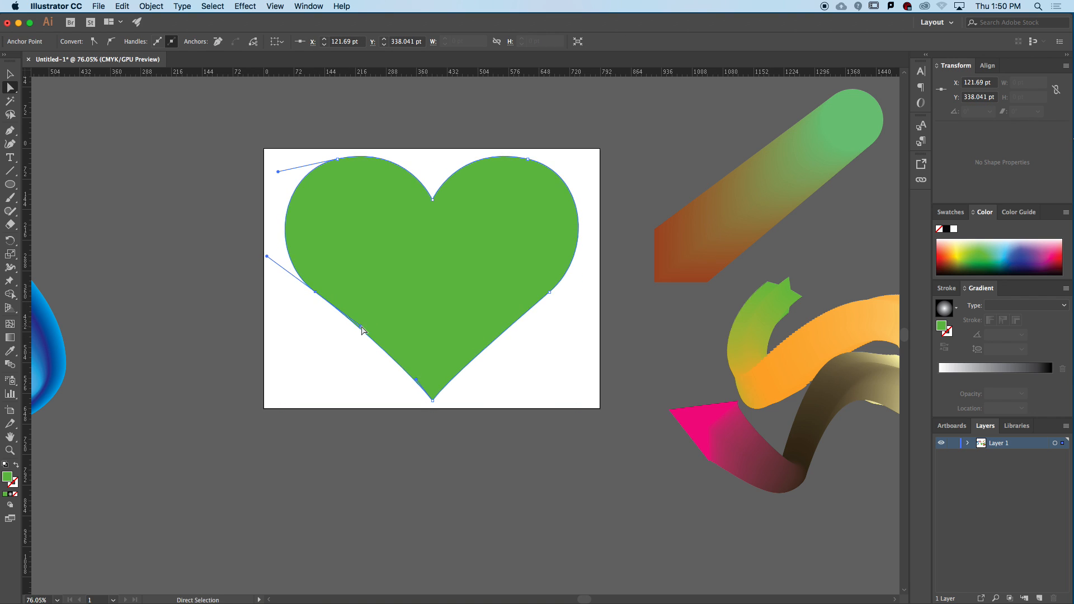
click(511, 367)
Select the whole green heart, copy it and paste the duplicate in place.
key(v)
scroll(381, 255, down, 1)
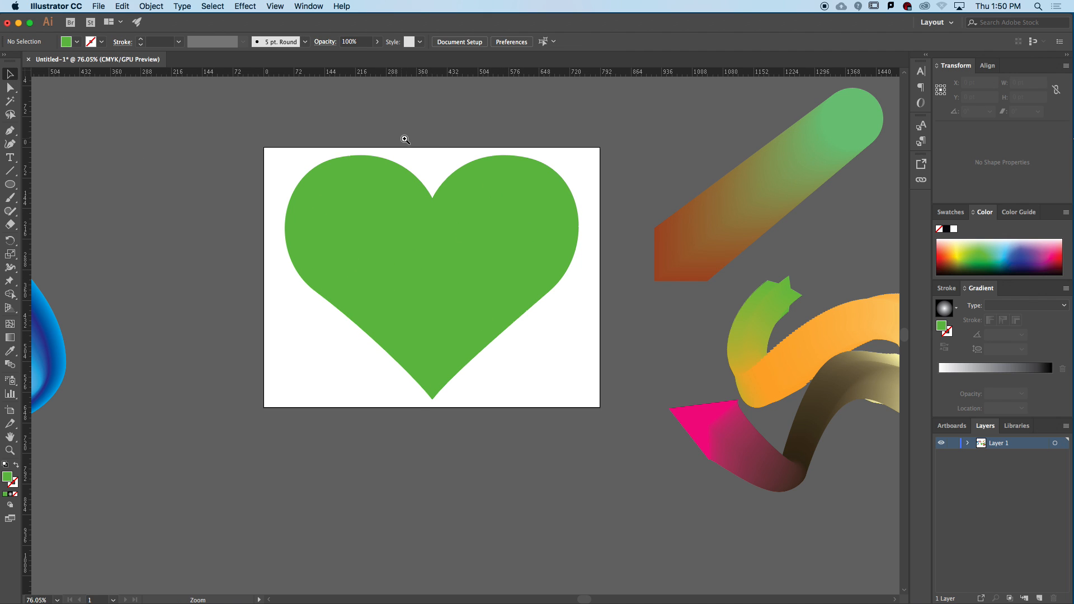
click(405, 139)
click(462, 256)
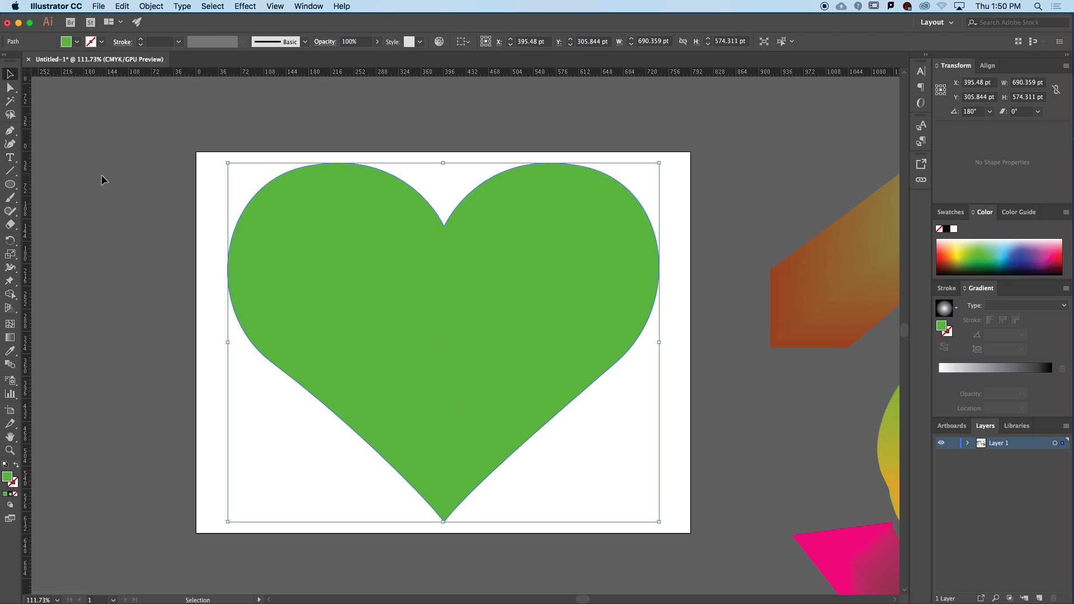
click(123, 6)
click(127, 59)
click(123, 7)
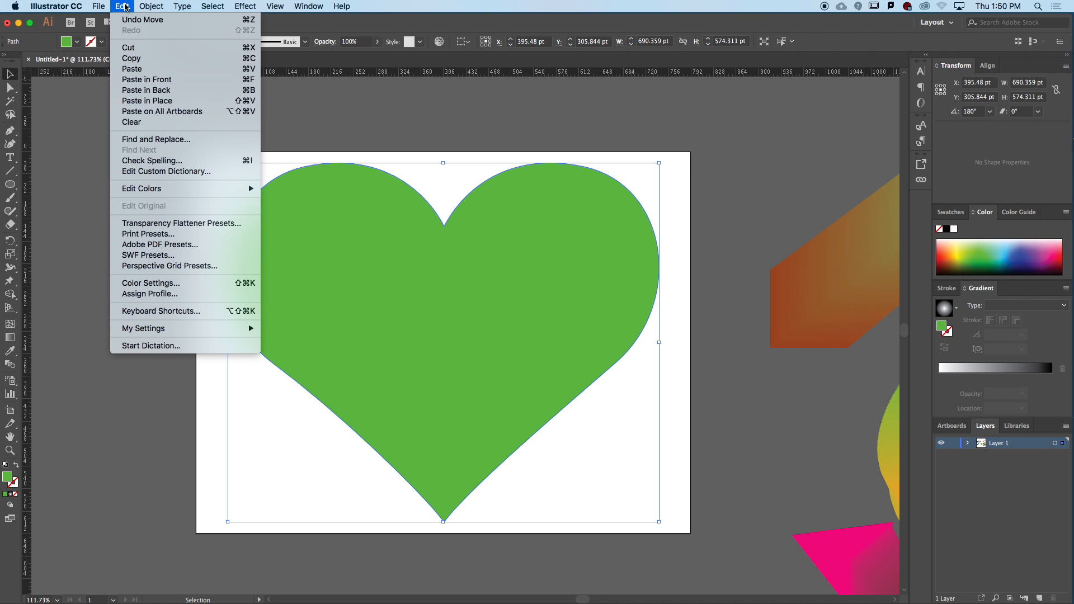
click(158, 102)
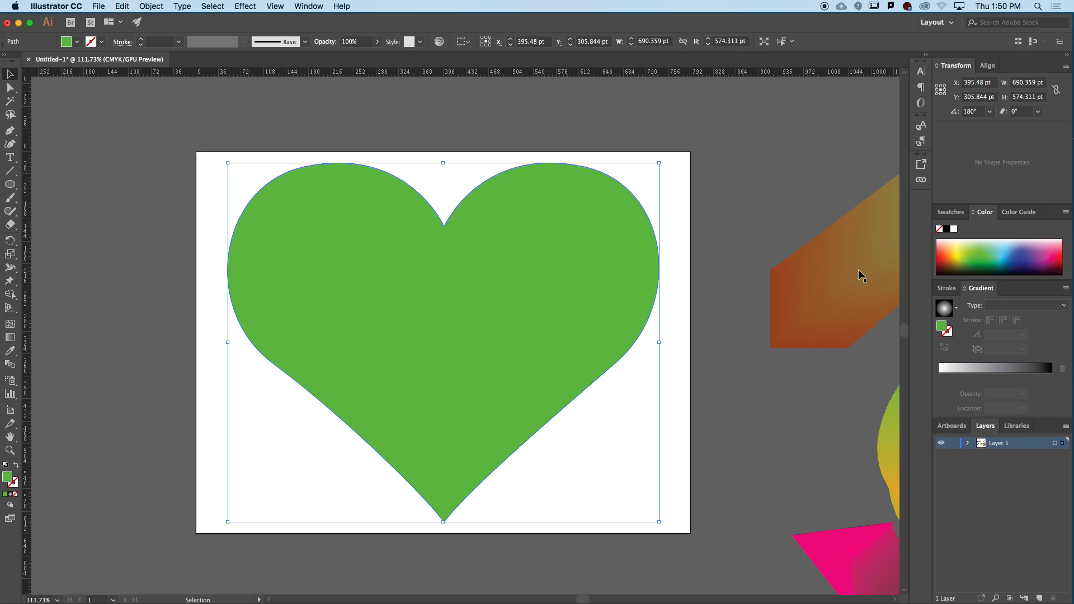
Fill the duplicate heart with dark green and shrink it about its centre to about 671 by 548 pt.
click(987, 264)
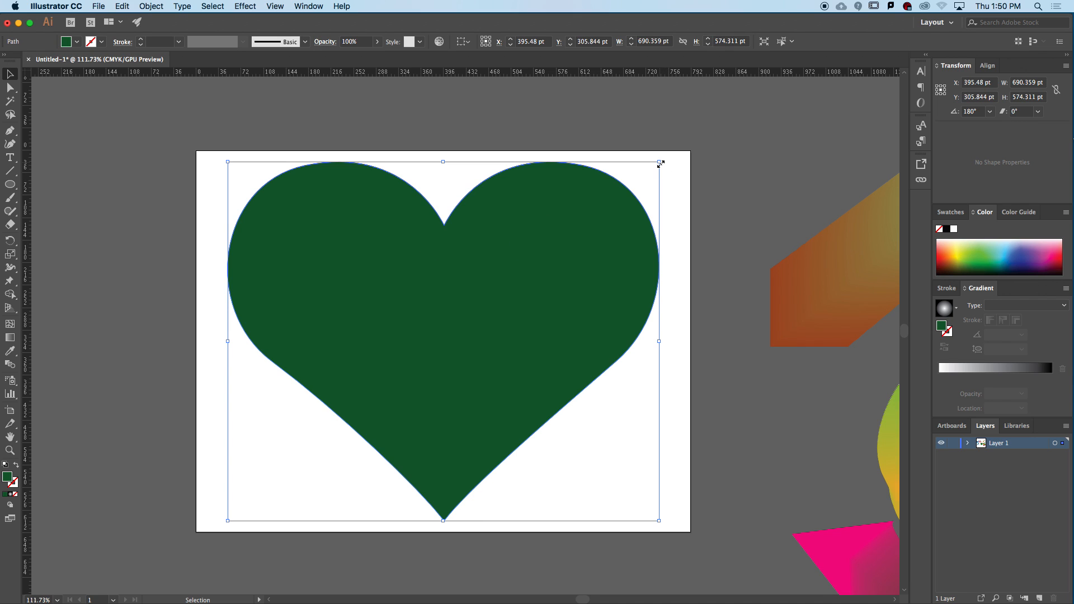
mouse_move(661, 163)
mouse_down()
mouse_move(594, 168)
mouse_move(583, 208)
mouse_move(655, 281)
mouse_move(671, 223)
mouse_move(579, 223)
mouse_move(507, 207)
mouse_move(648, 182)
mouse_move(638, 187)
mouse_move(652, 169)
mouse_up()
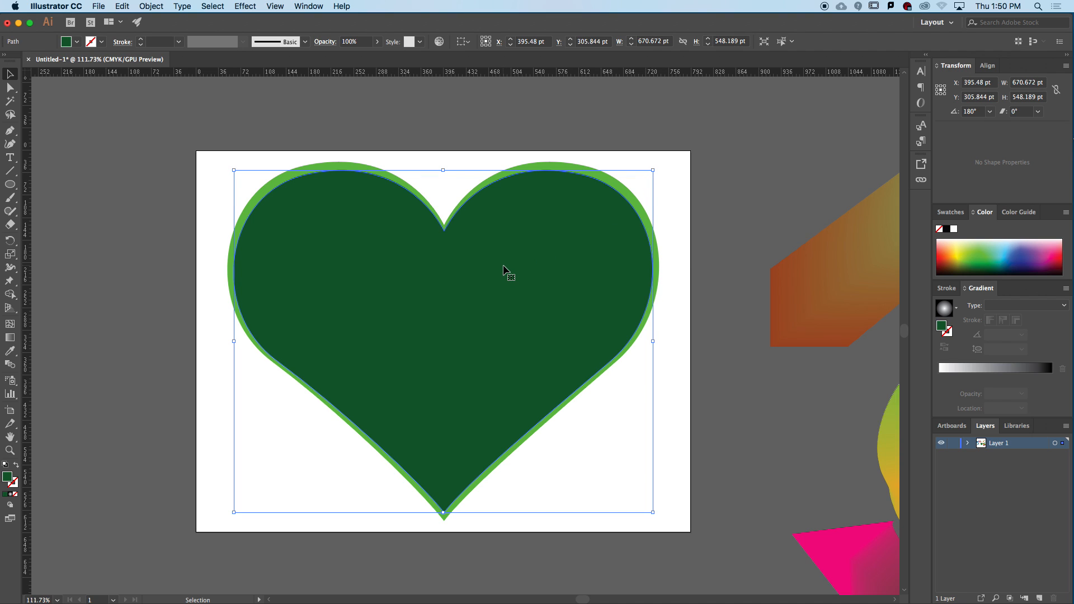
Copy the dark green heart and paste the duplicate in place.
click(122, 6)
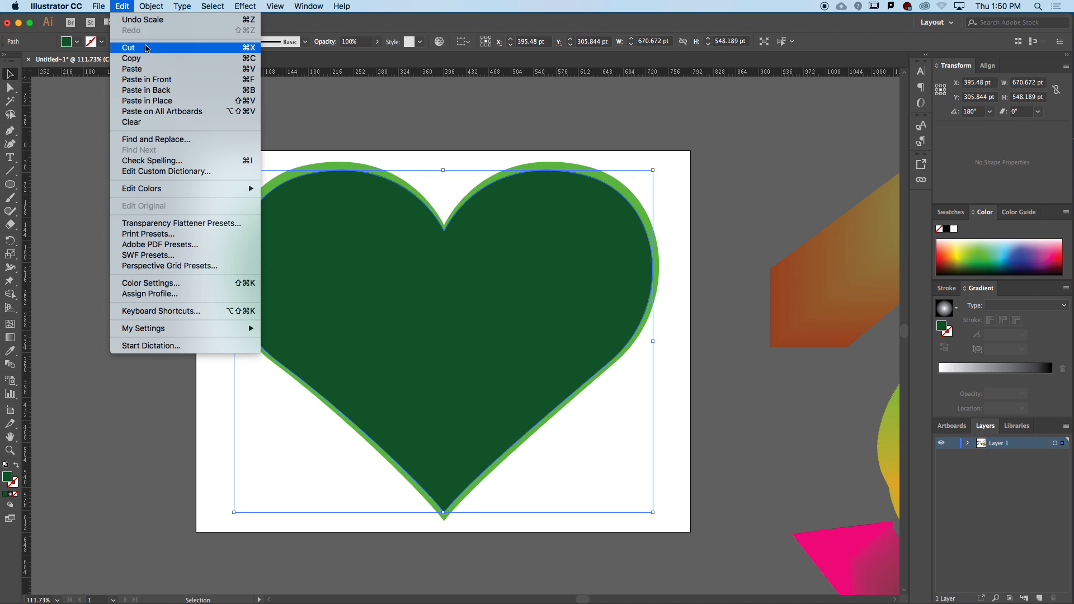
click(144, 62)
click(125, 7)
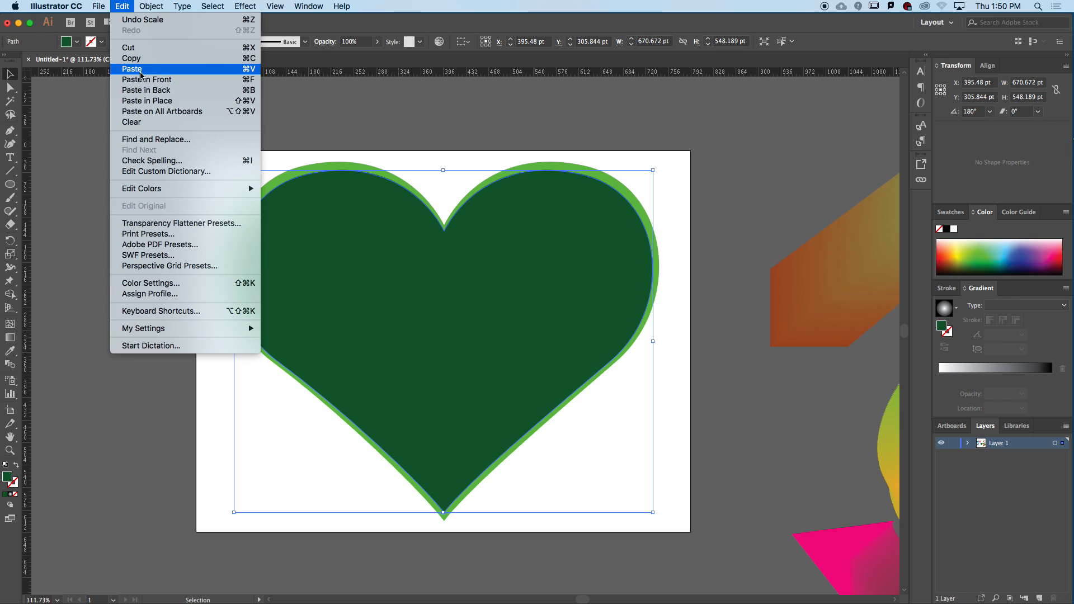
click(146, 100)
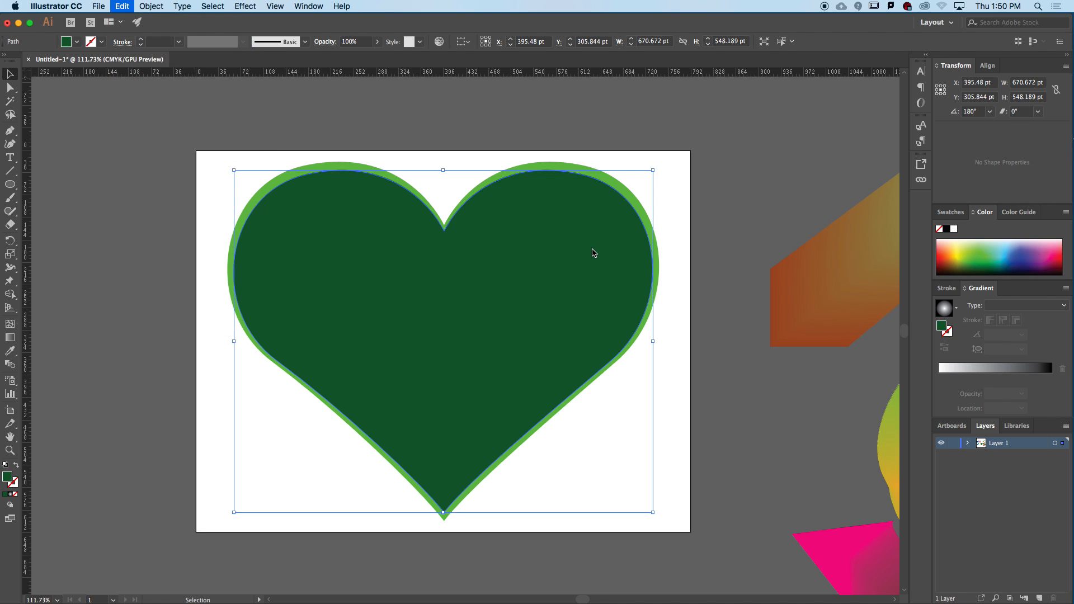
Fill the third heart with medium green and scale it about its centre to about 524 by 384 pt.
click(988, 262)
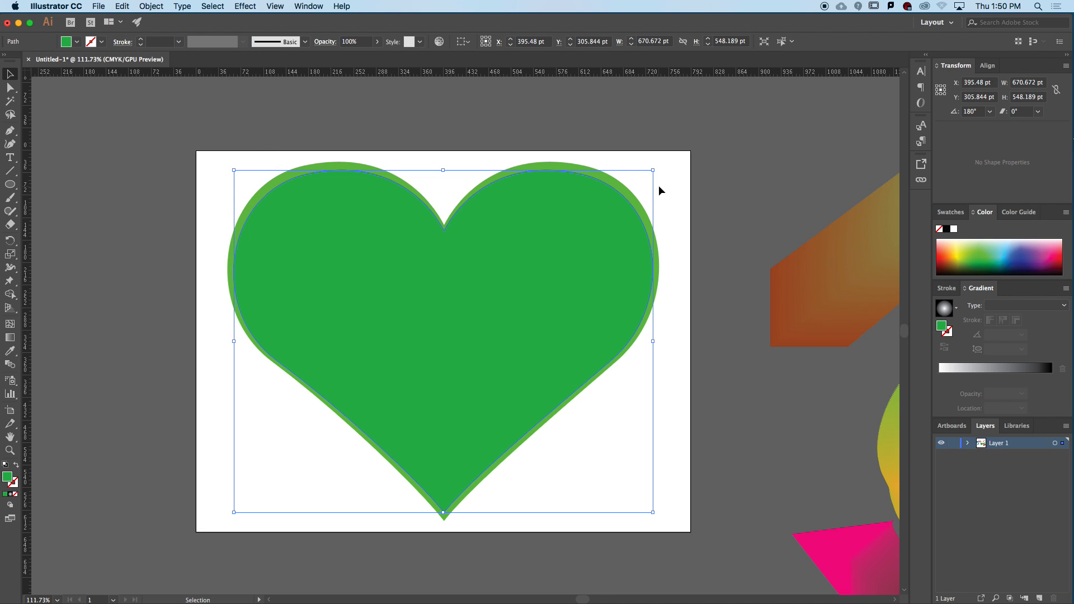
drag(654, 172, 551, 246)
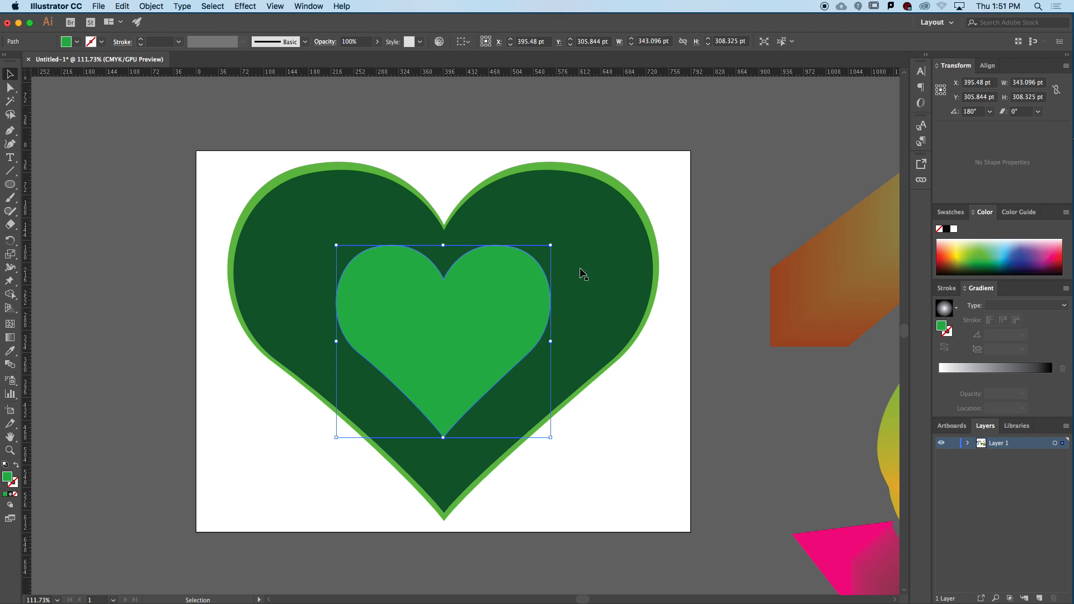
drag(550, 245, 609, 223)
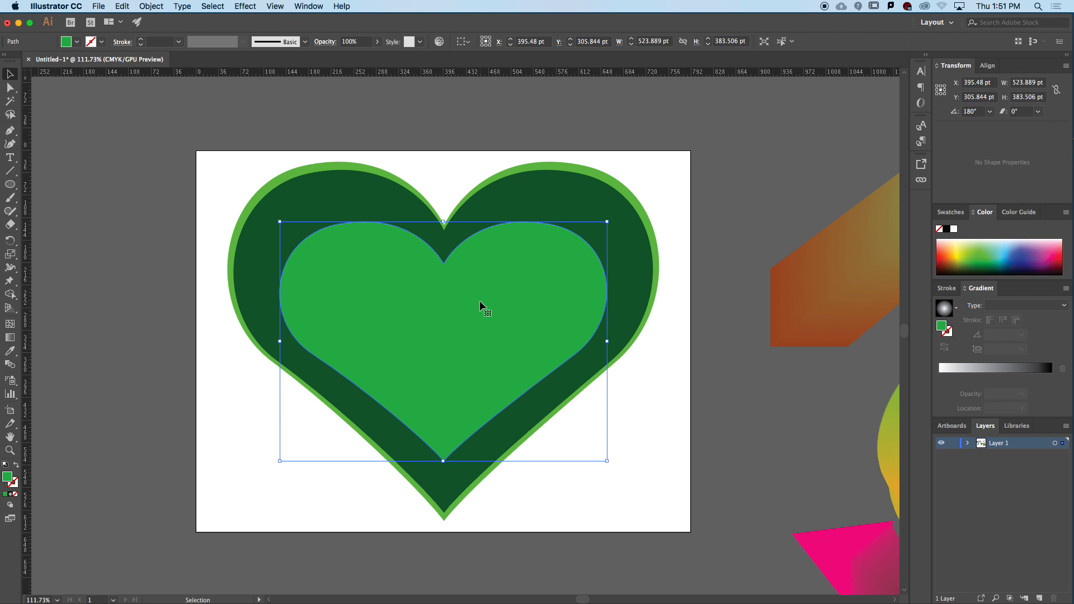
Copy the medium green heart and paste the duplicate in place.
click(133, 7)
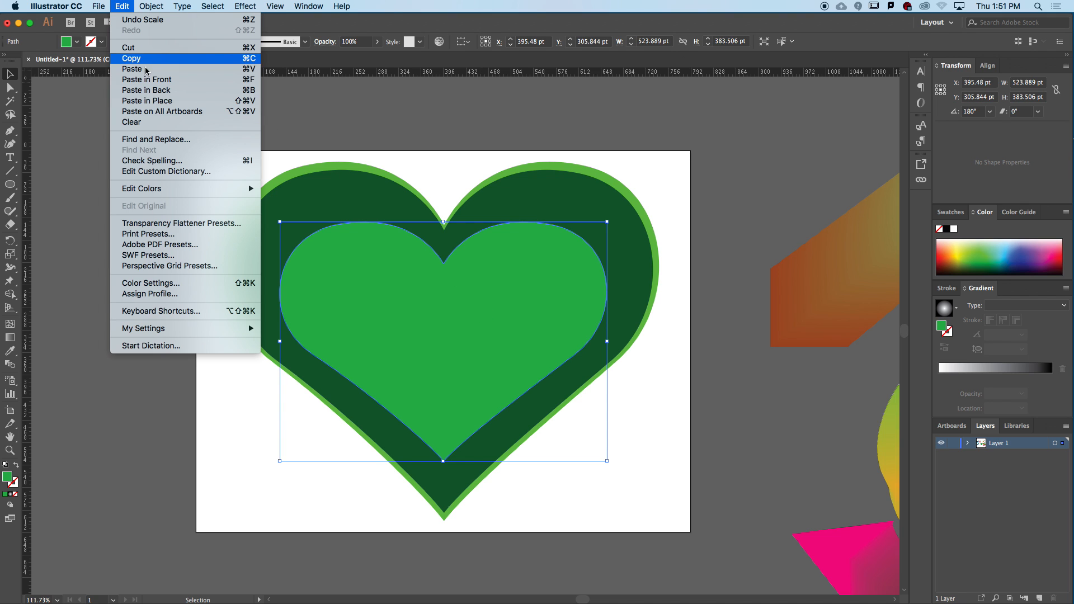
click(131, 7)
click(131, 8)
click(168, 101)
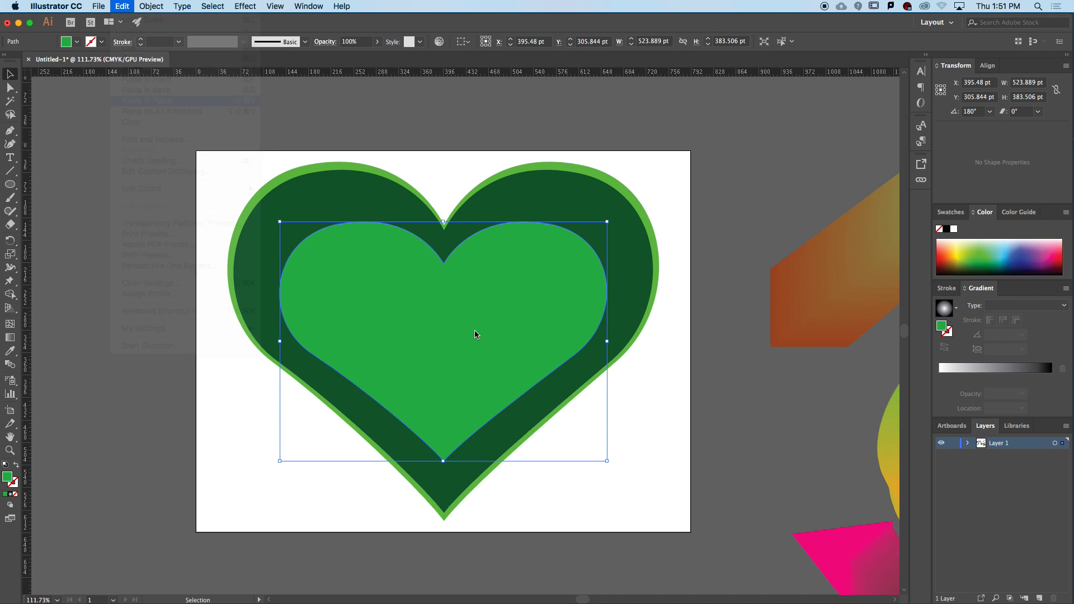
Fill the newest heart with yellow, shrink it about its centre to a small inner heart, and deselect it.
click(959, 251)
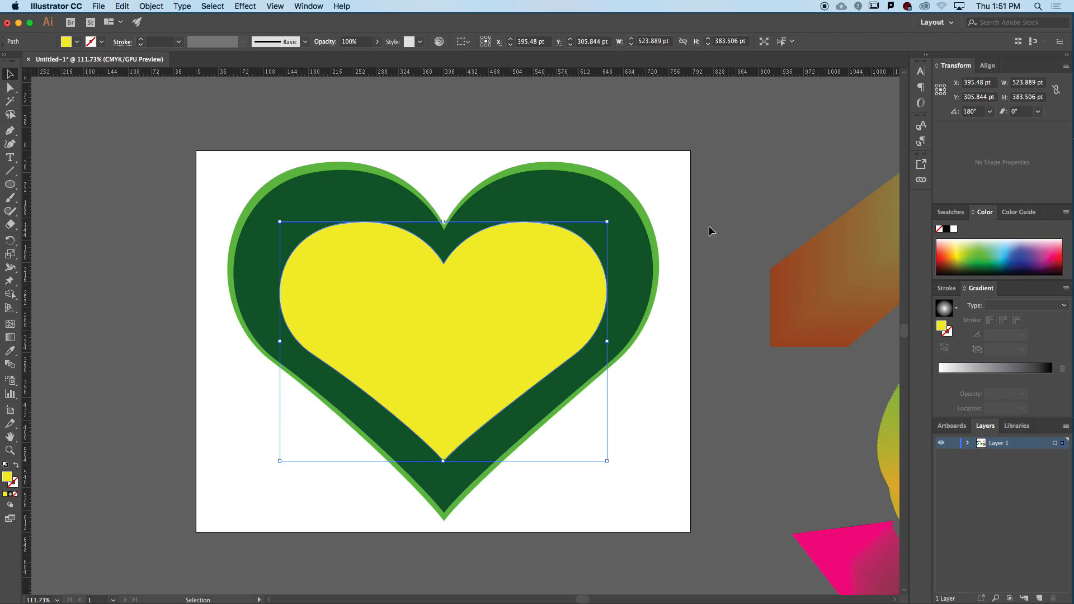
drag(608, 222, 476, 311)
click(676, 247)
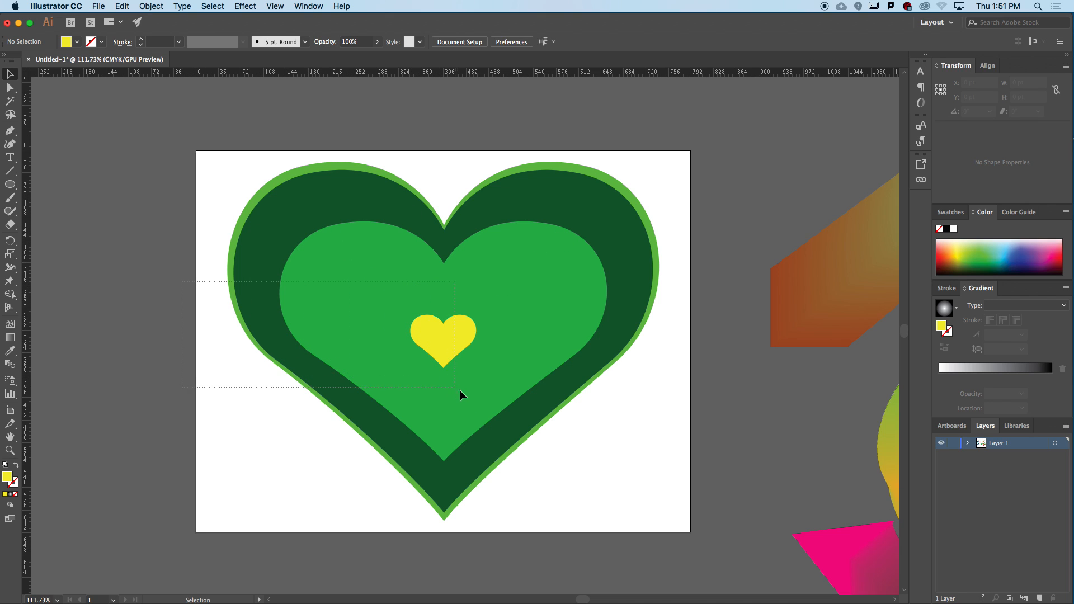
Select all four stacked hearts, make a blend from them and clear the selection.
key(super+a)
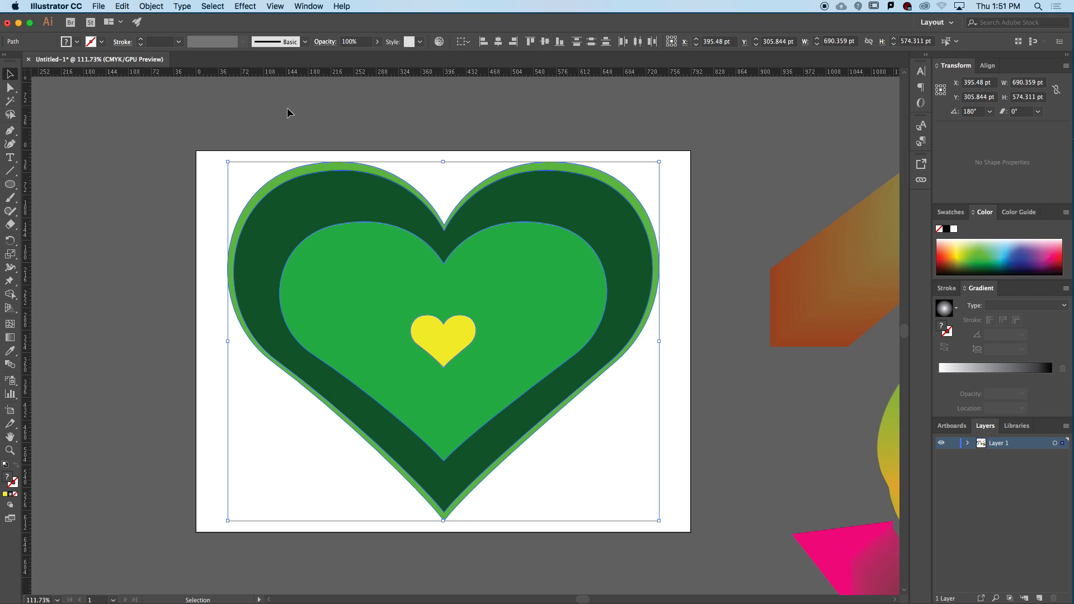
click(152, 6)
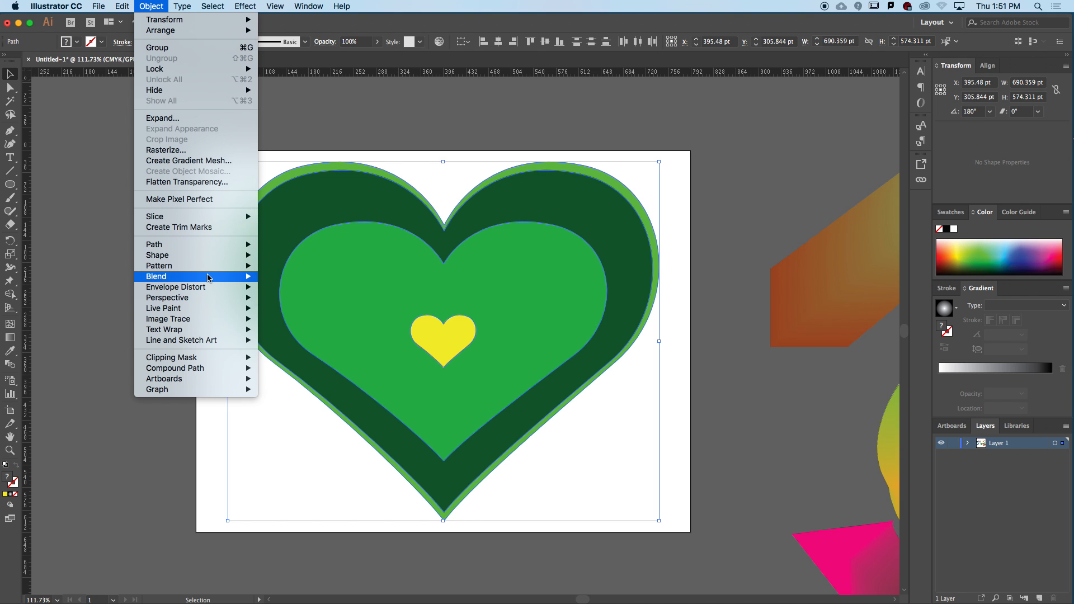
mouse_move(235, 276)
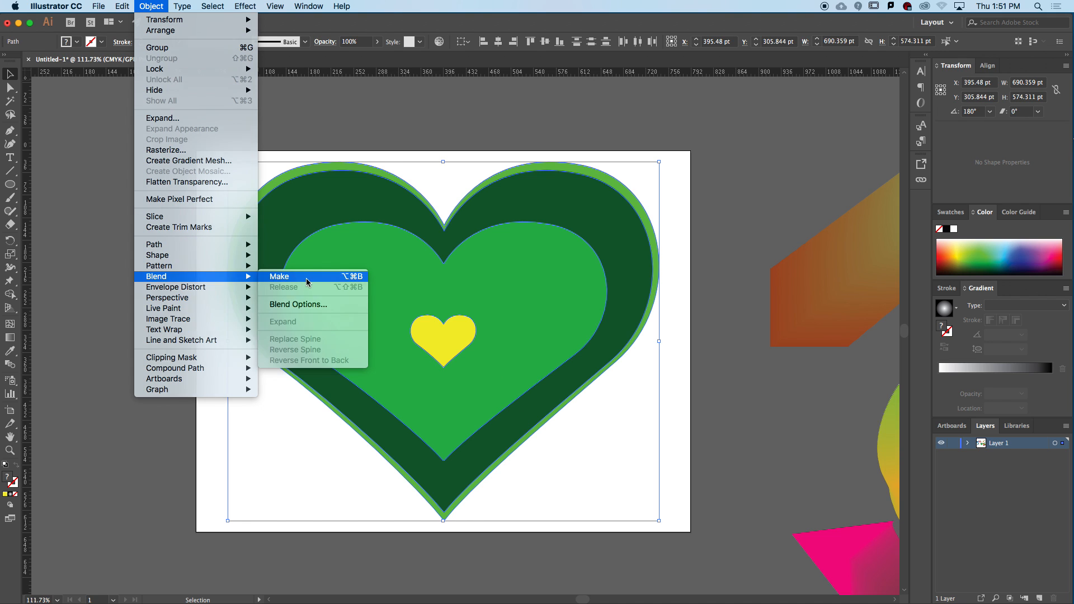
click(306, 278)
click(99, 250)
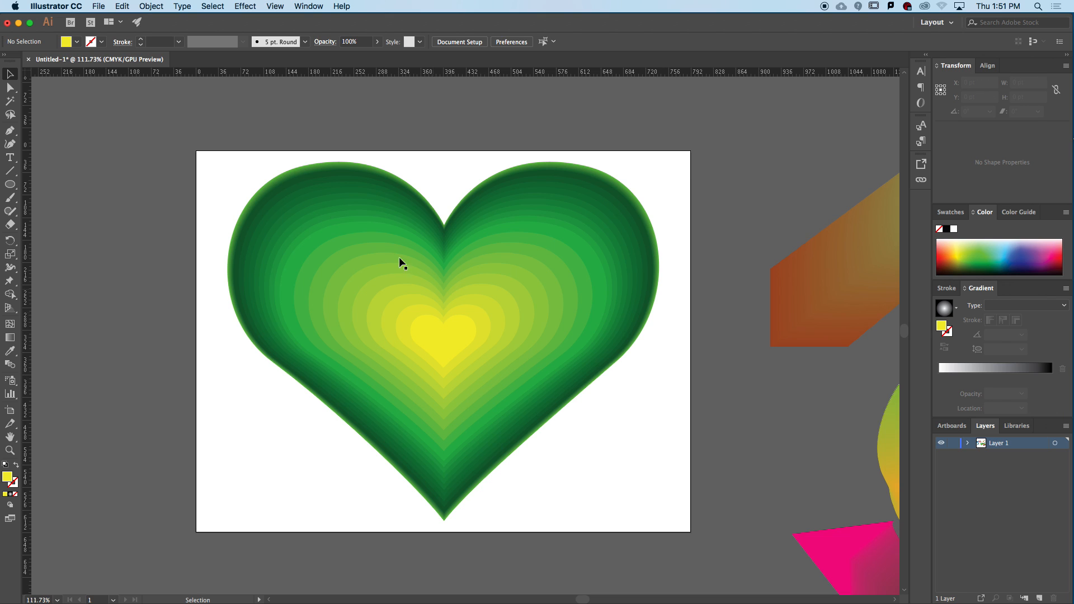
Set the heart blend's spacing to Smooth Color with the preview on, and deselect it.
click(417, 330)
key(super+shift+a)
click(390, 297)
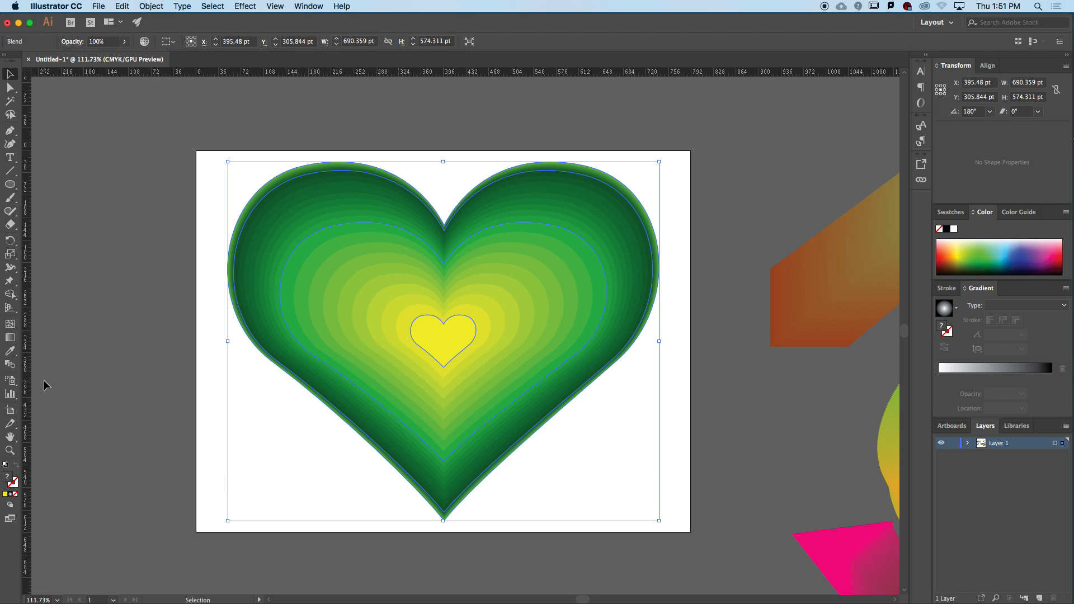
click(151, 6)
mouse_move(198, 277)
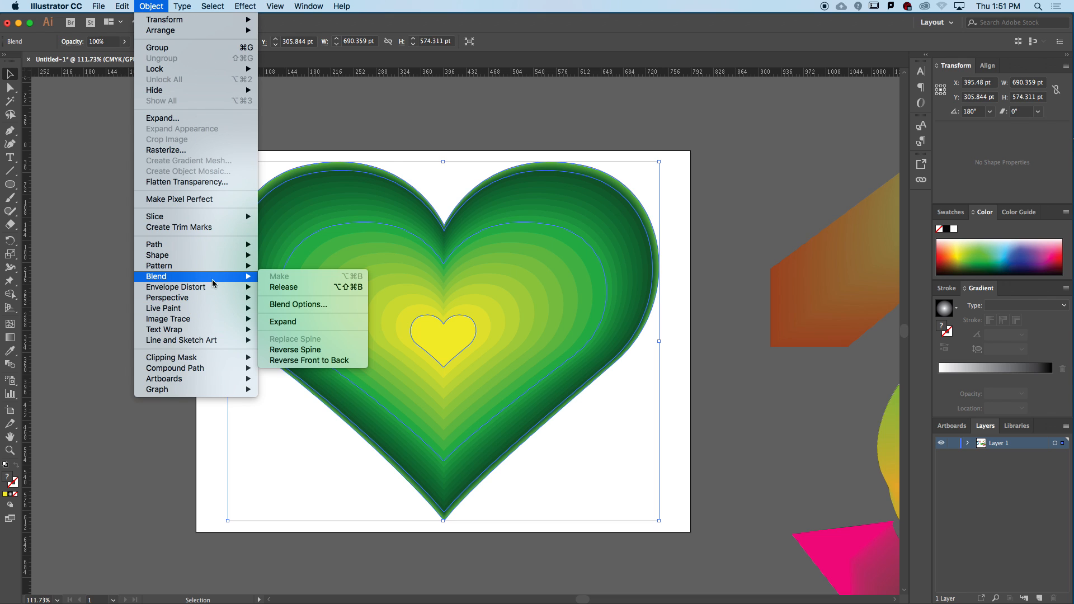
click(62, 302)
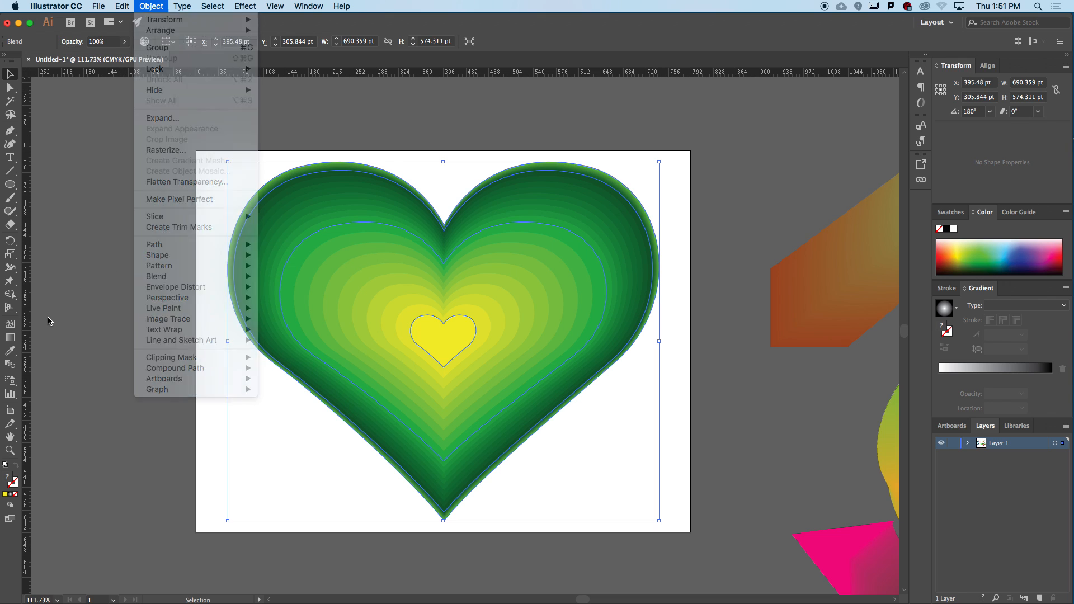
double_click(10, 366)
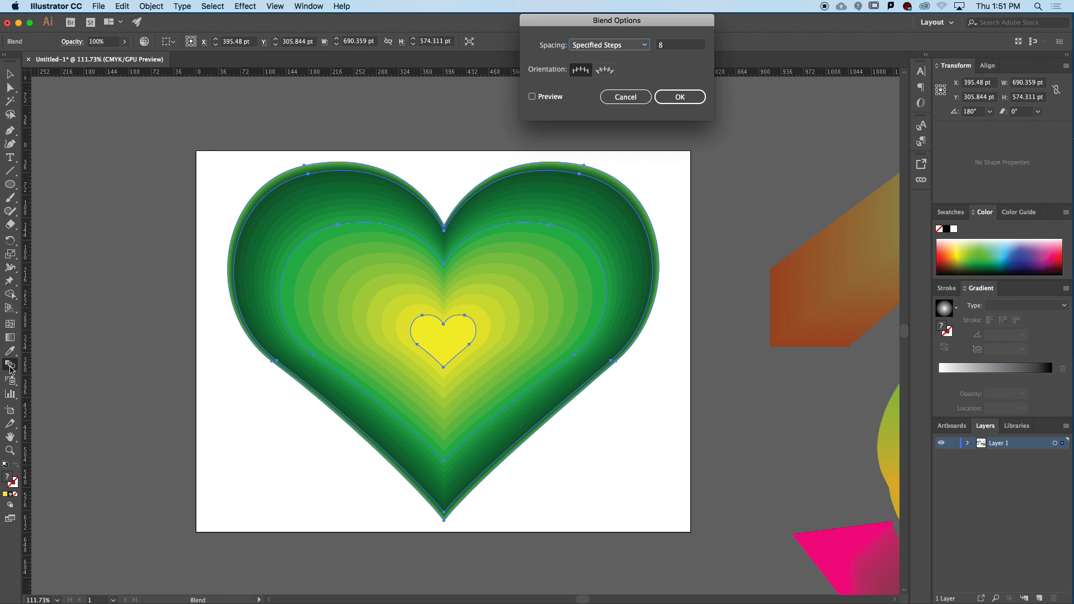
click(562, 97)
drag(588, 20, 732, 110)
click(728, 129)
click(722, 122)
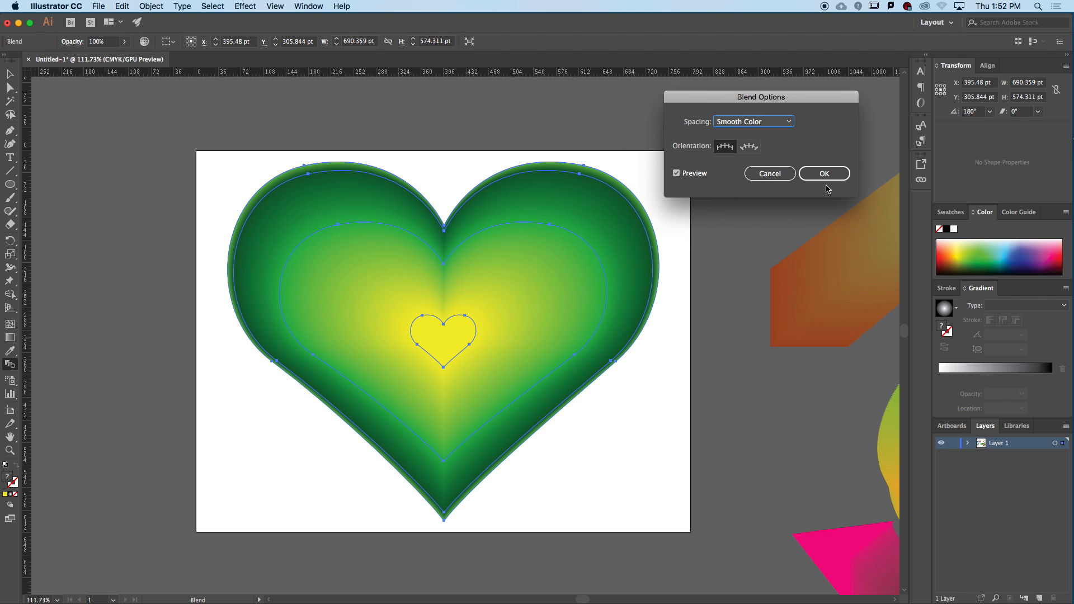
click(824, 175)
click(10, 74)
click(168, 126)
Isolate the heart blend and lower the dark green heart's upper edge to make it about 512 pt high.
drag(449, 189, 402, 238)
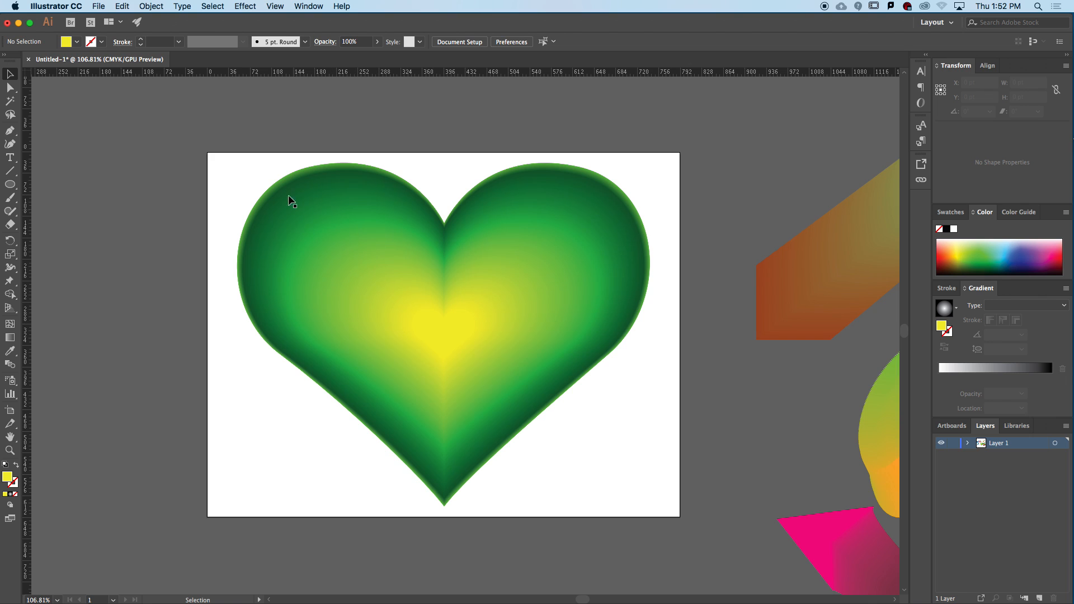
click(315, 229)
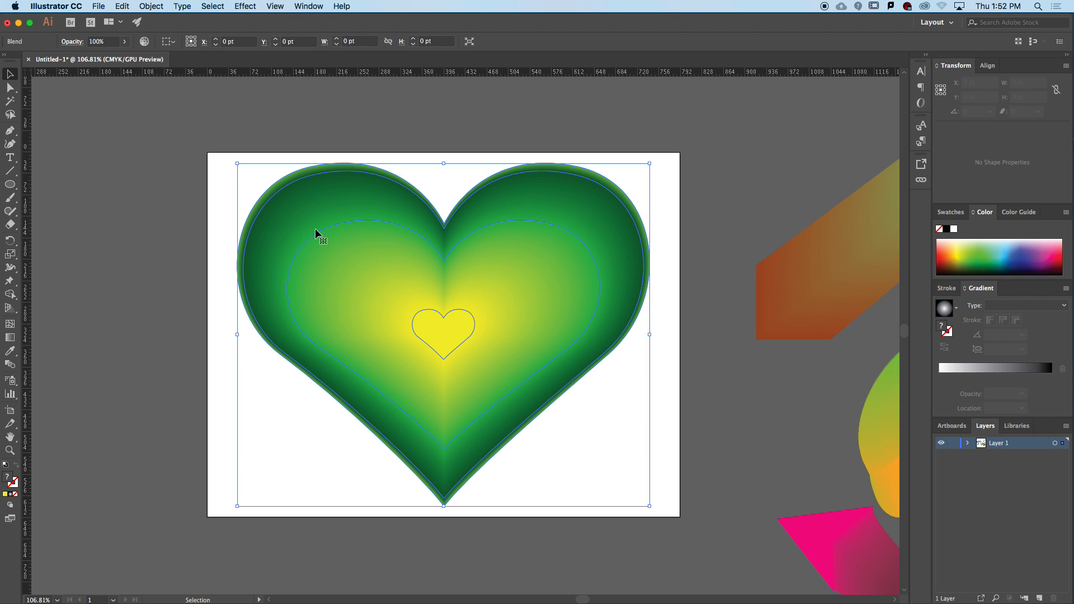
double_click(301, 207)
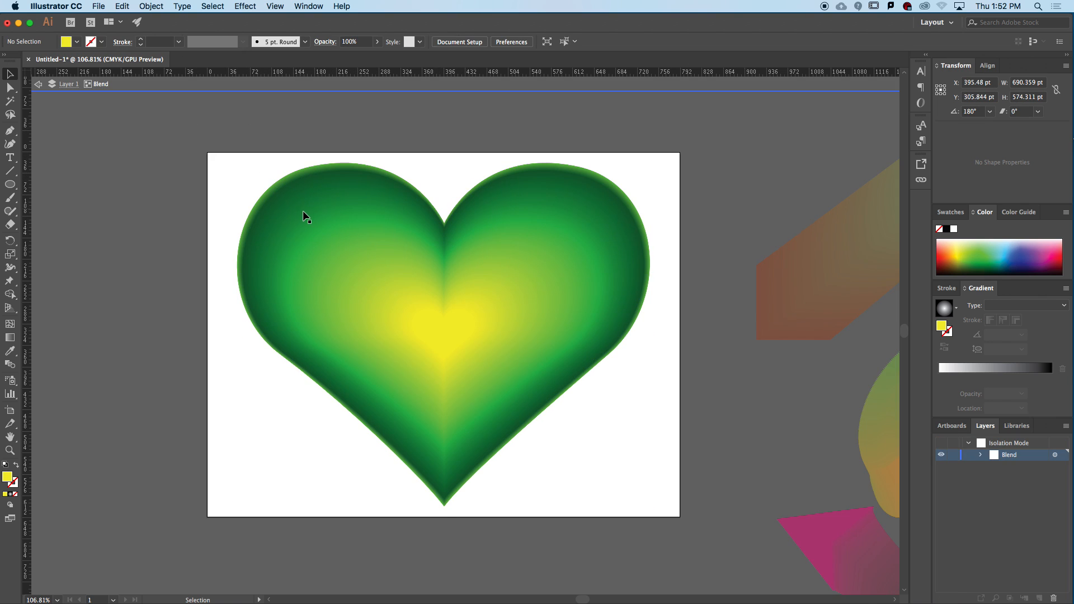
click(288, 189)
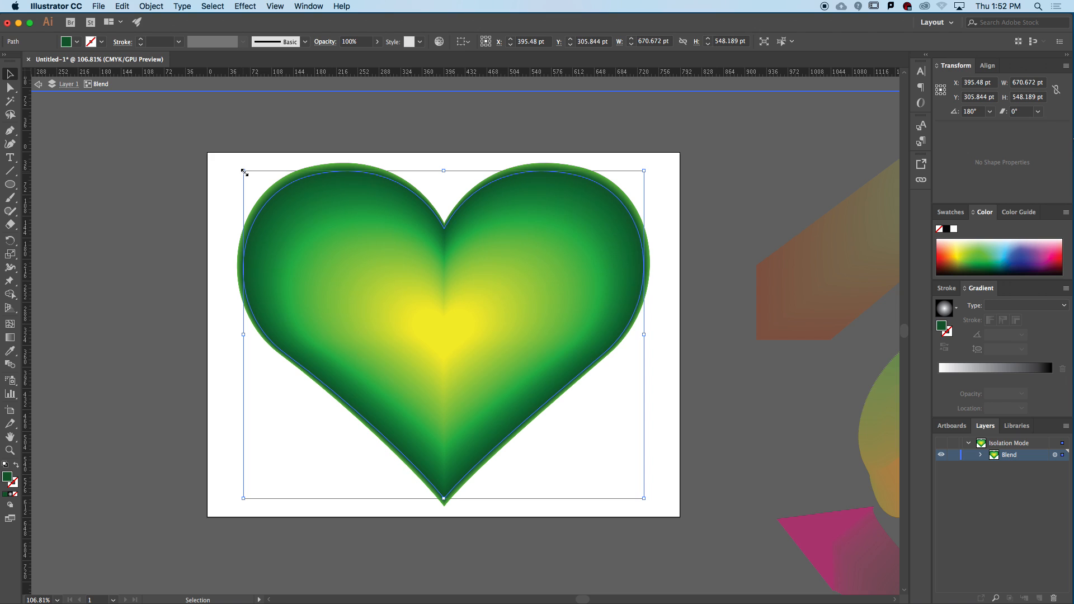
drag(444, 173, 445, 193)
Resize the medium green heart inside the blend to about 435 by 307 pt.
click(446, 257)
drag(444, 211, 446, 266)
drag(289, 358, 355, 355)
Widen and flatten the yellow inner heart to about 210 by 47 pt and deselect it.
click(421, 329)
drag(448, 312, 576, 360)
click(539, 347)
click(651, 354)
drag(602, 304, 535, 295)
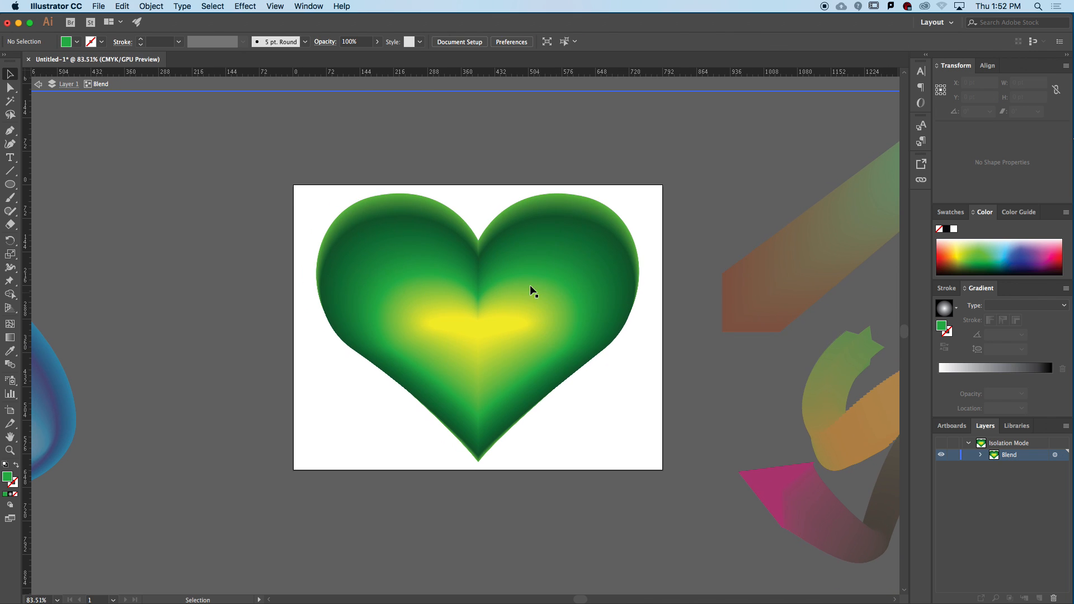
Recolour the medium green heart inside the blend with a deeper, slightly bluish green.
click(504, 284)
click(502, 288)
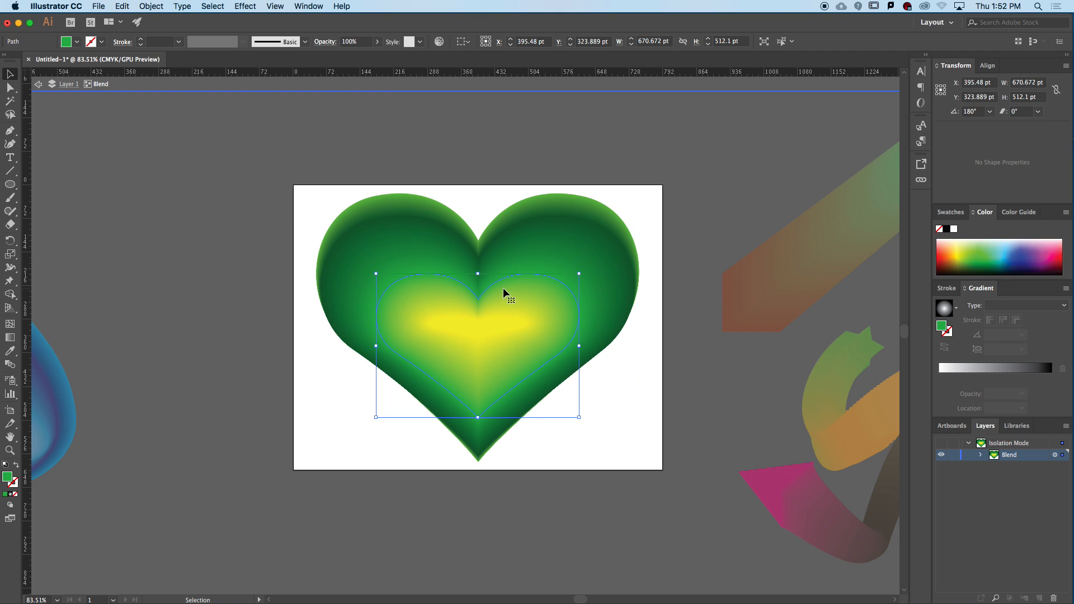
click(979, 265)
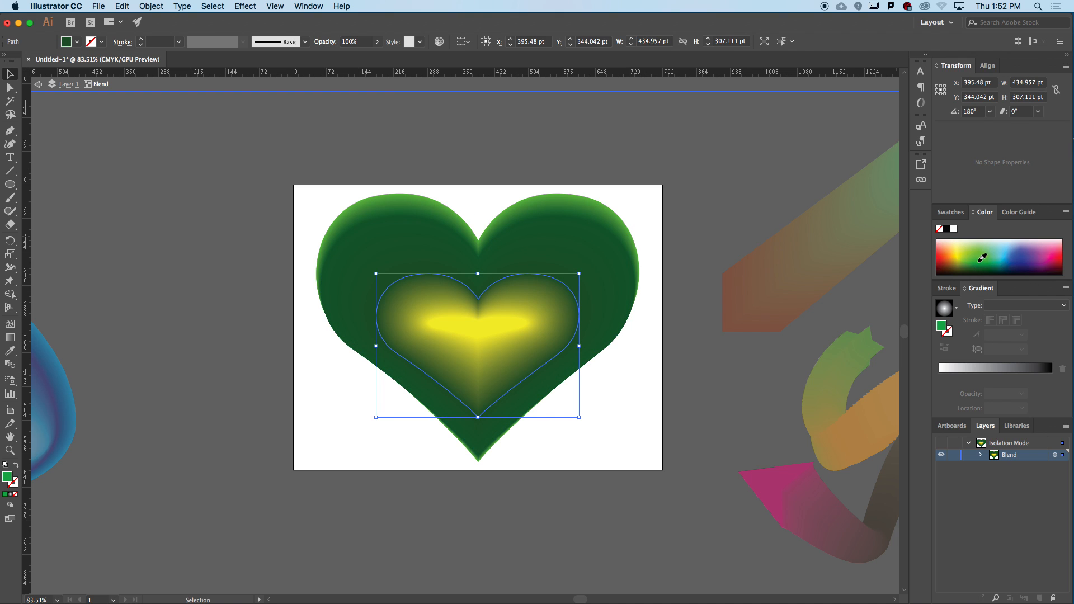
click(985, 255)
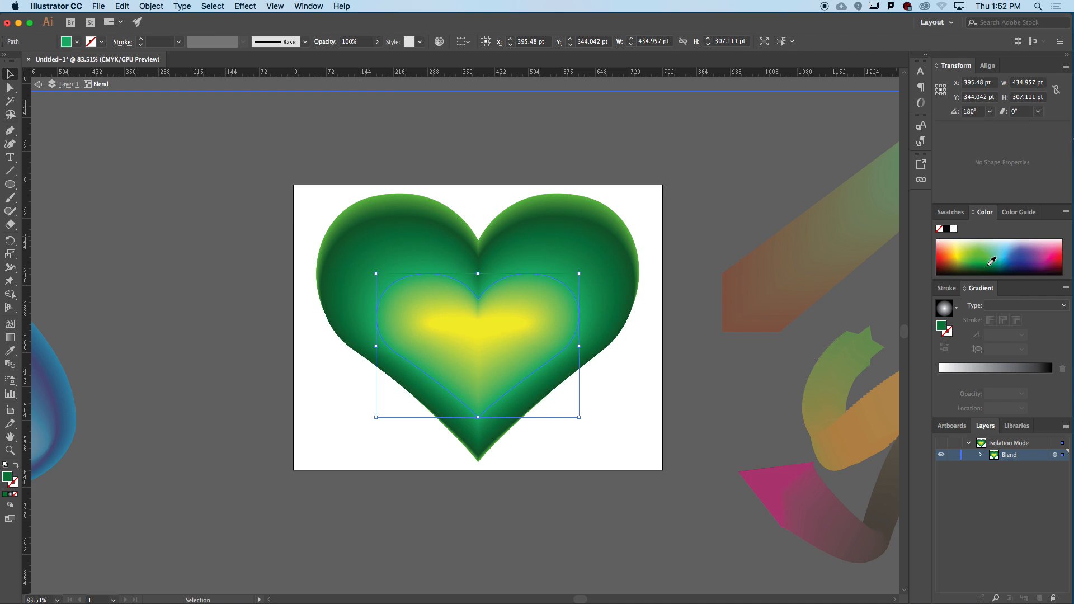
click(994, 263)
click(994, 259)
Recolour the flattened yellow inner heart pale green and leave isolation mode.
click(504, 325)
click(988, 251)
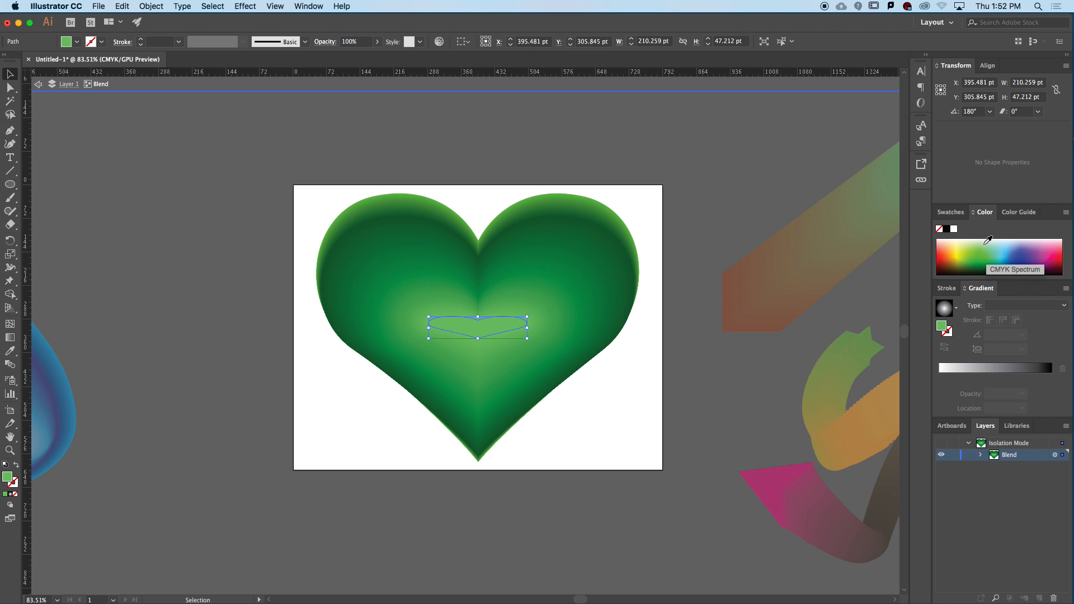
click(986, 242)
click(791, 199)
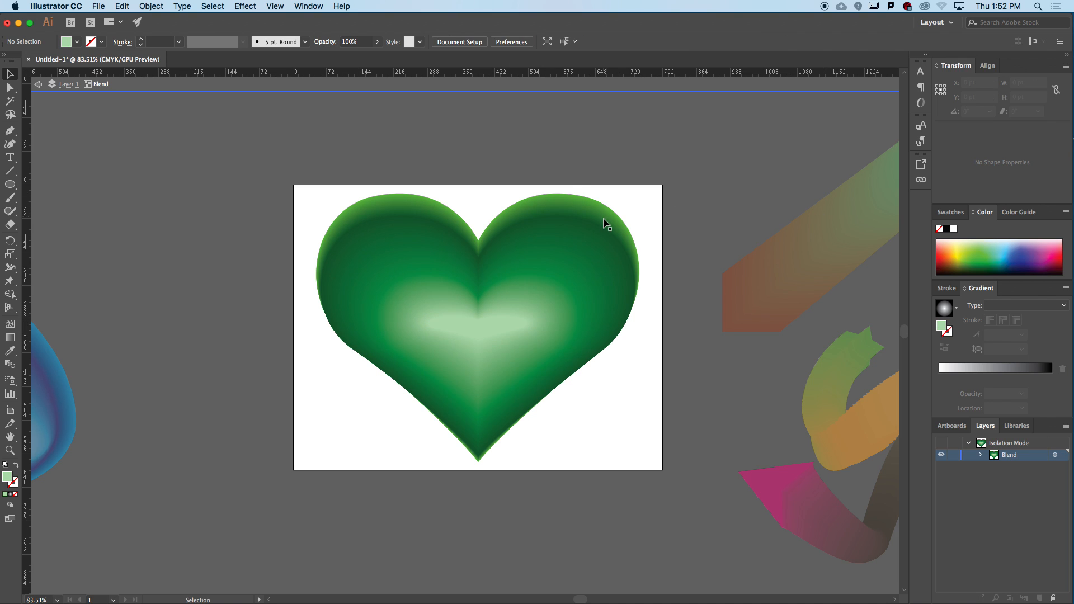
double_click(553, 156)
Draw an ellipse about 96 by 59 pt on the heart's upper right lobe and rotate it to about 337°.
drag(554, 157, 395, 125)
drag(382, 178, 502, 235)
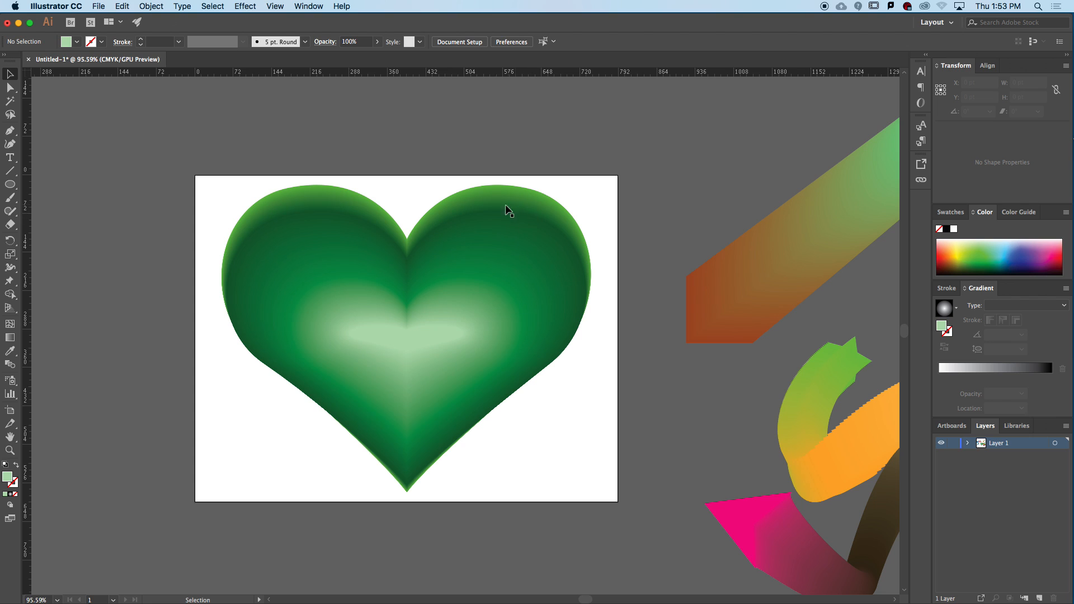
click(11, 186)
mouse_move(506, 202)
mouse_down()
mouse_move(552, 235)
mouse_move(564, 211)
mouse_move(579, 209)
mouse_up()
key(v)
key(super+space)
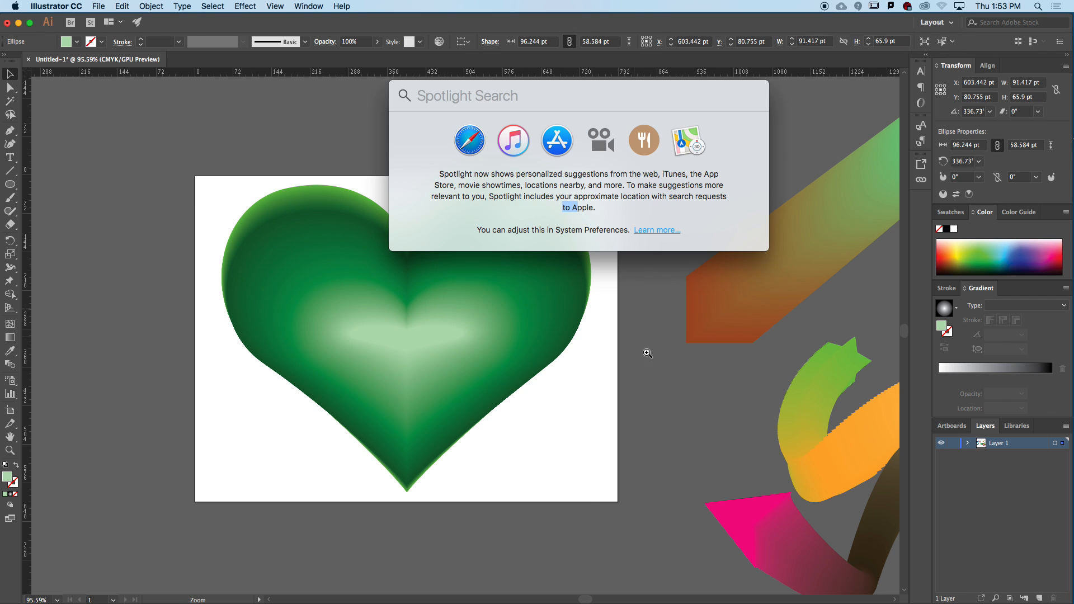
click(669, 366)
Fill the ellipse with the dark green of the surrounding heart and copy it.
drag(268, 161, 431, 217)
drag(431, 217, 694, 204)
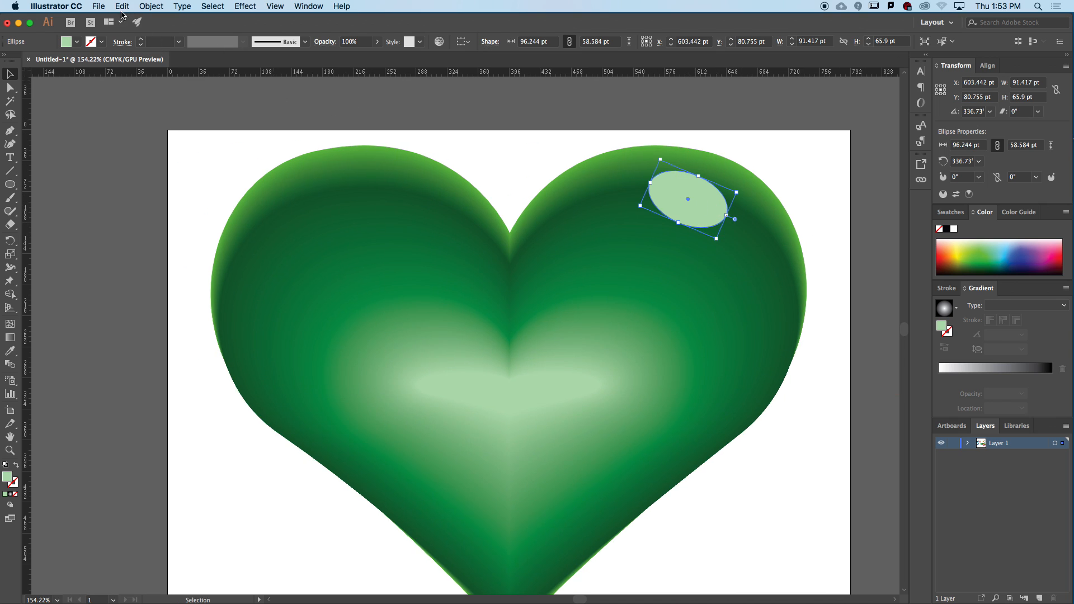
click(984, 268)
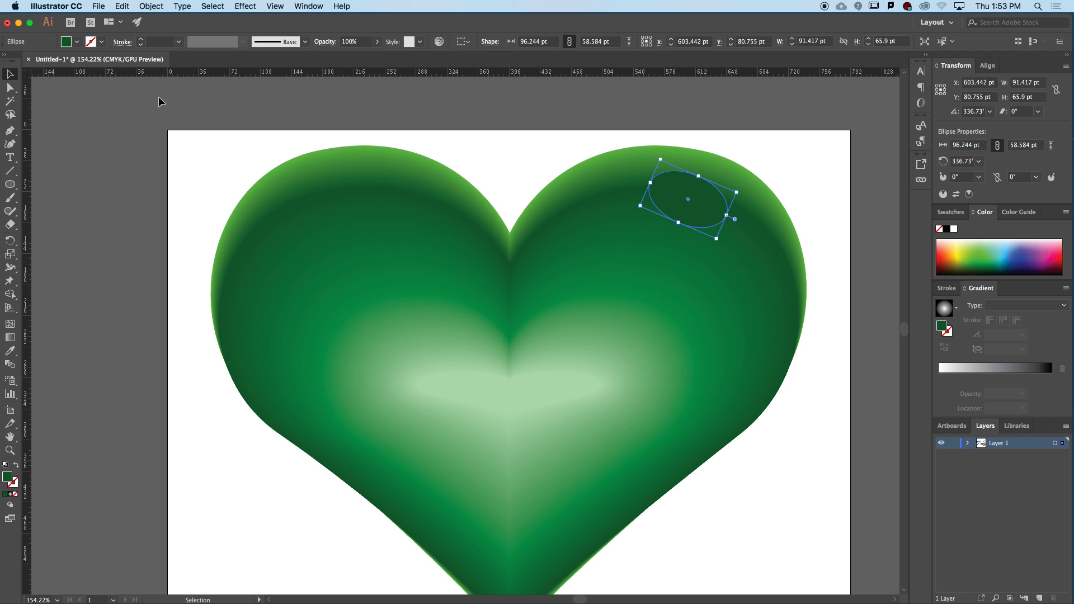
click(126, 6)
click(132, 59)
click(127, 5)
click(161, 69)
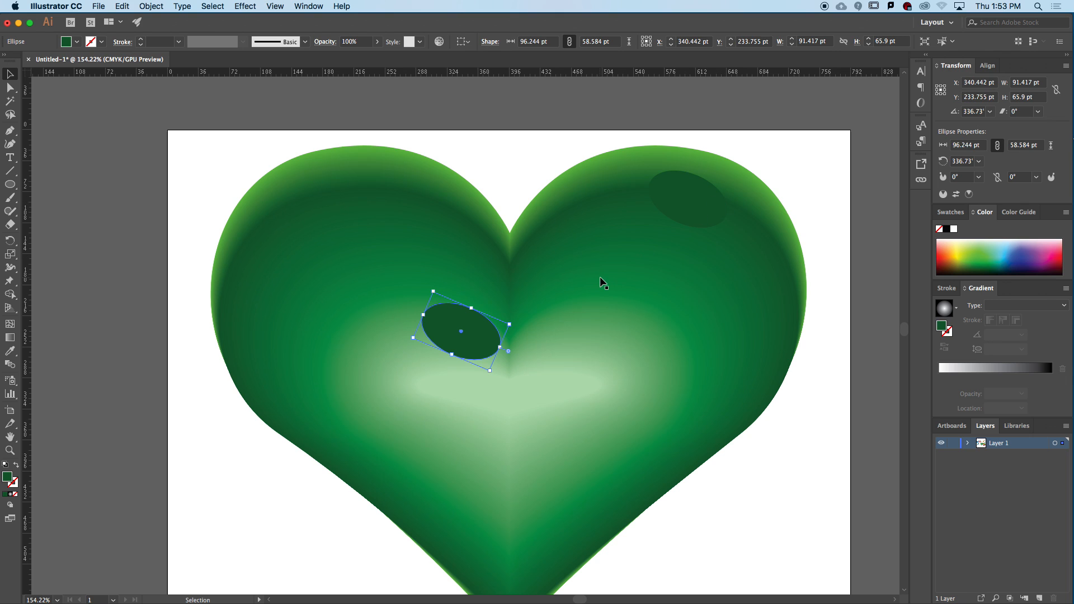
key(super+z)
Paste the ellipse in place, shrink the duplicate about its centre to about 55 by 33 pt and fill it light green.
click(127, 5)
click(149, 101)
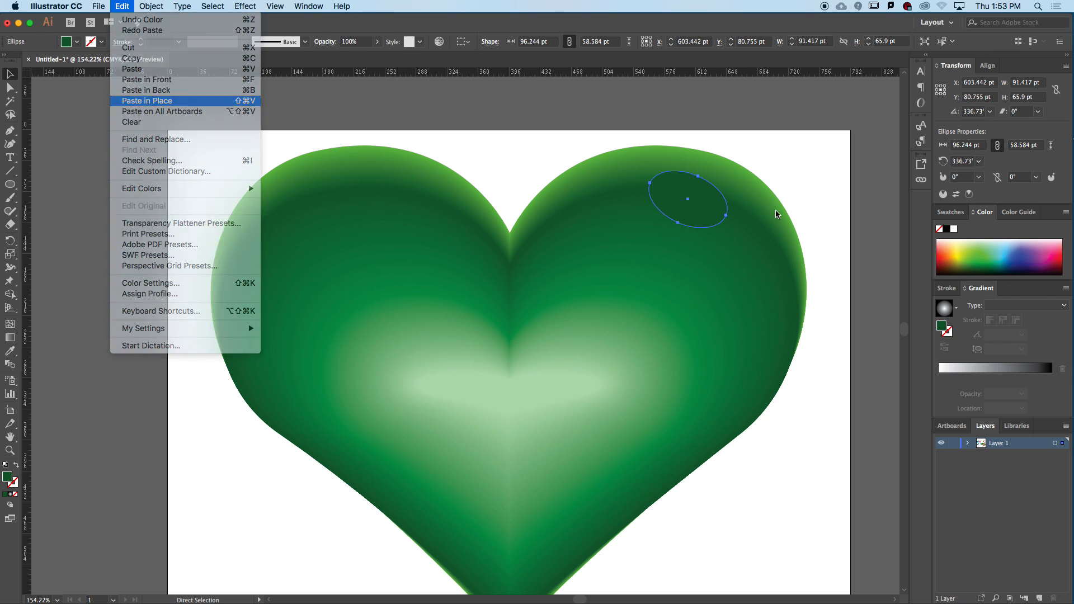
drag(736, 193, 717, 194)
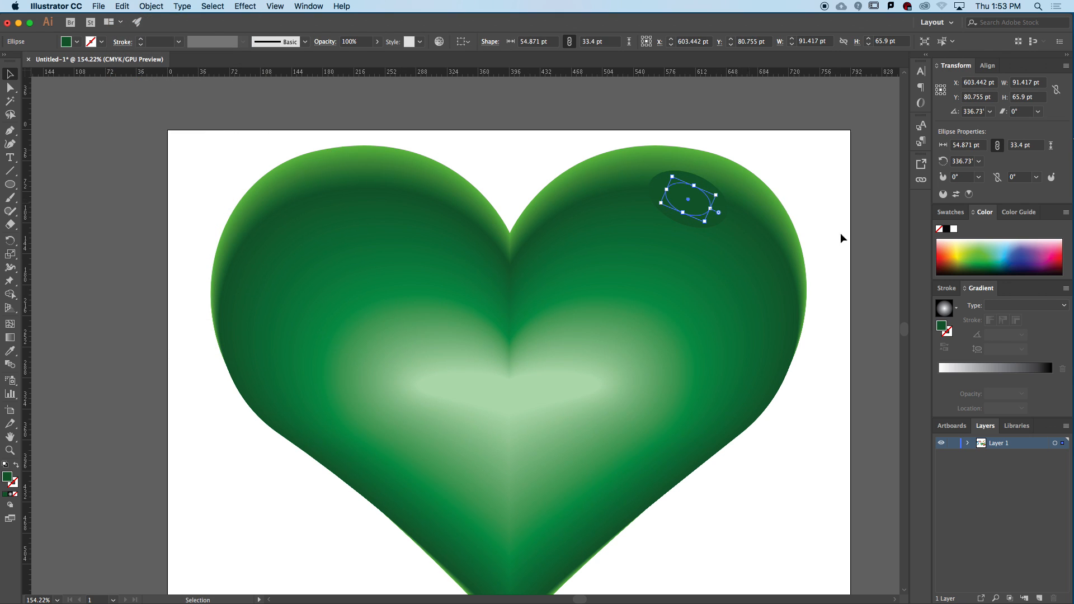
click(976, 240)
Select the light and dark green ellipses together and make a blend from them.
shift+click(665, 180)
click(151, 6)
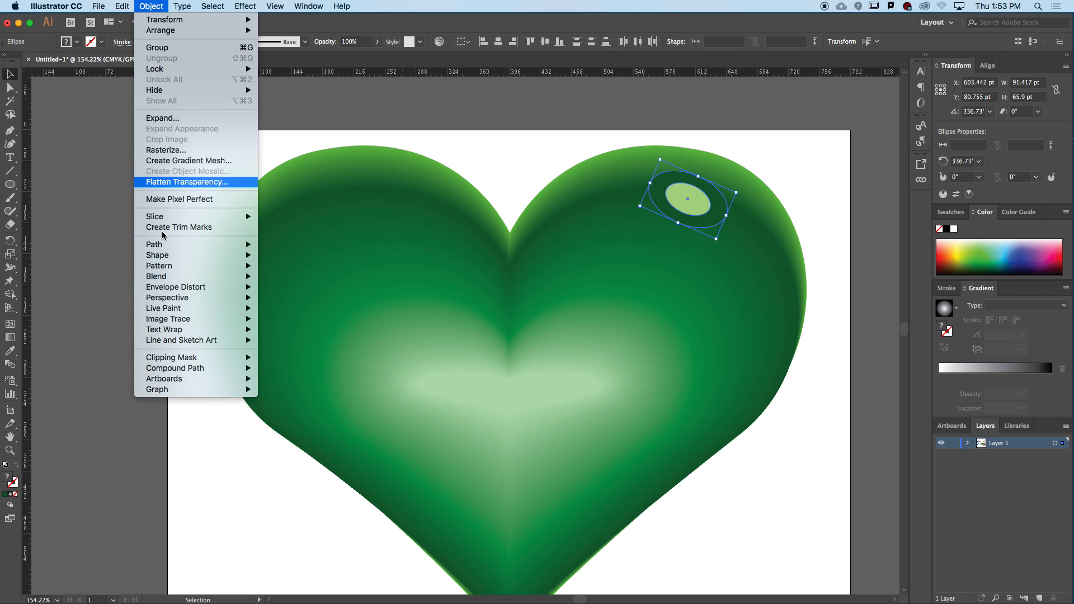
mouse_move(206, 247)
mouse_move(223, 276)
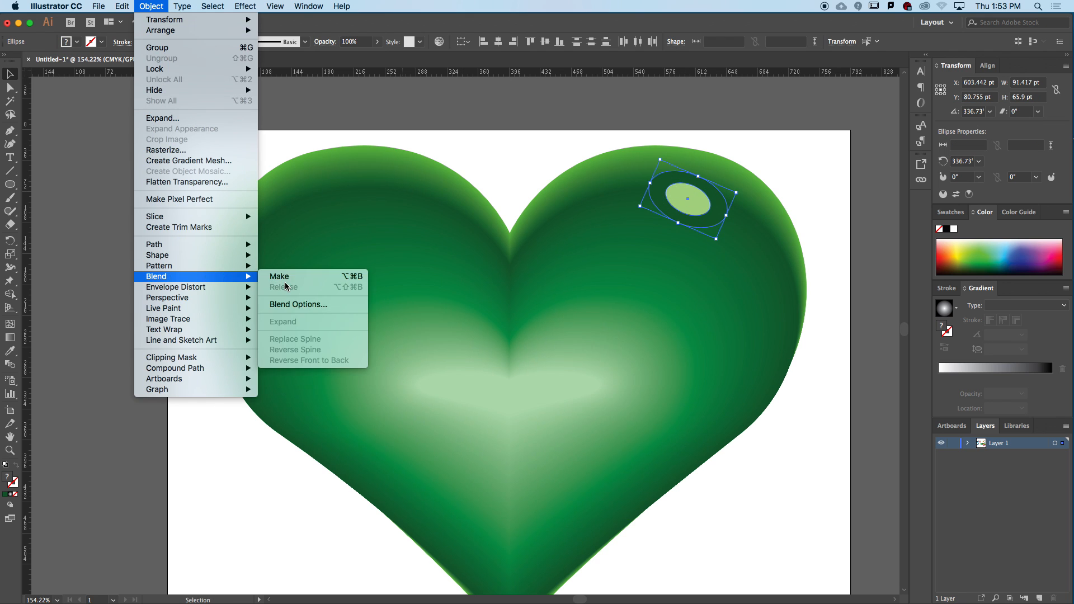
click(292, 278)
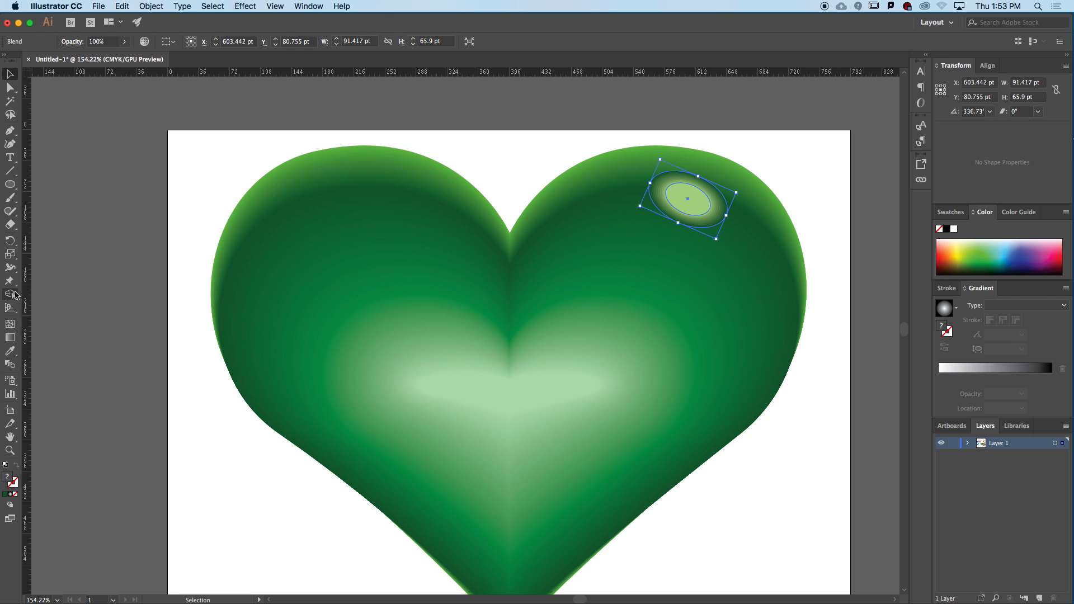
Set the ellipse blend's spacing to Smooth Color and deselect it.
double_click(11, 364)
click(744, 122)
click(747, 132)
drag(783, 97, 867, 71)
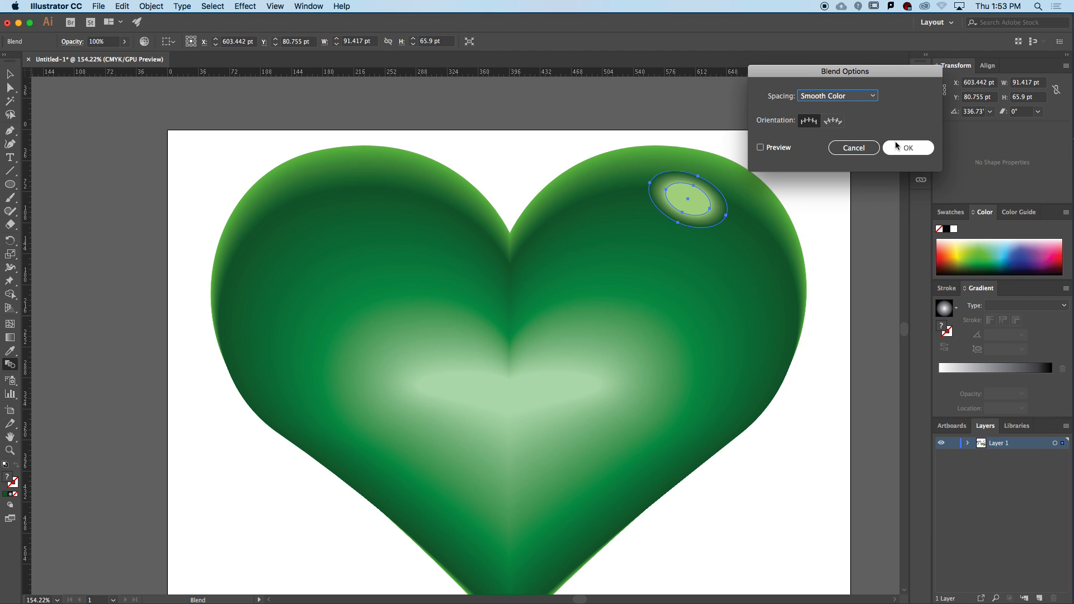
click(760, 147)
key(Return)
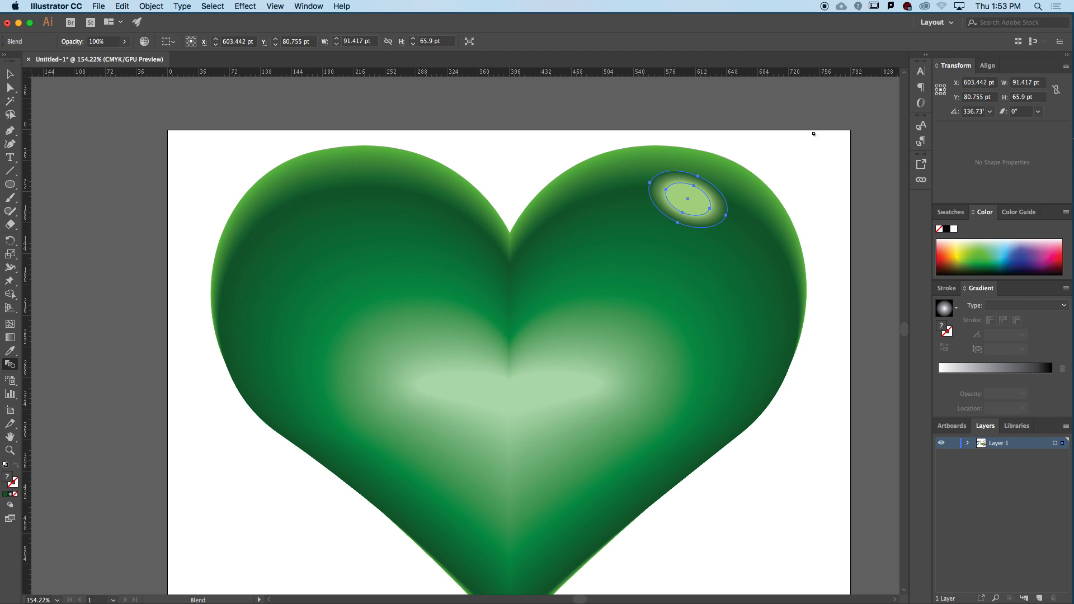
click(10, 74)
click(79, 102)
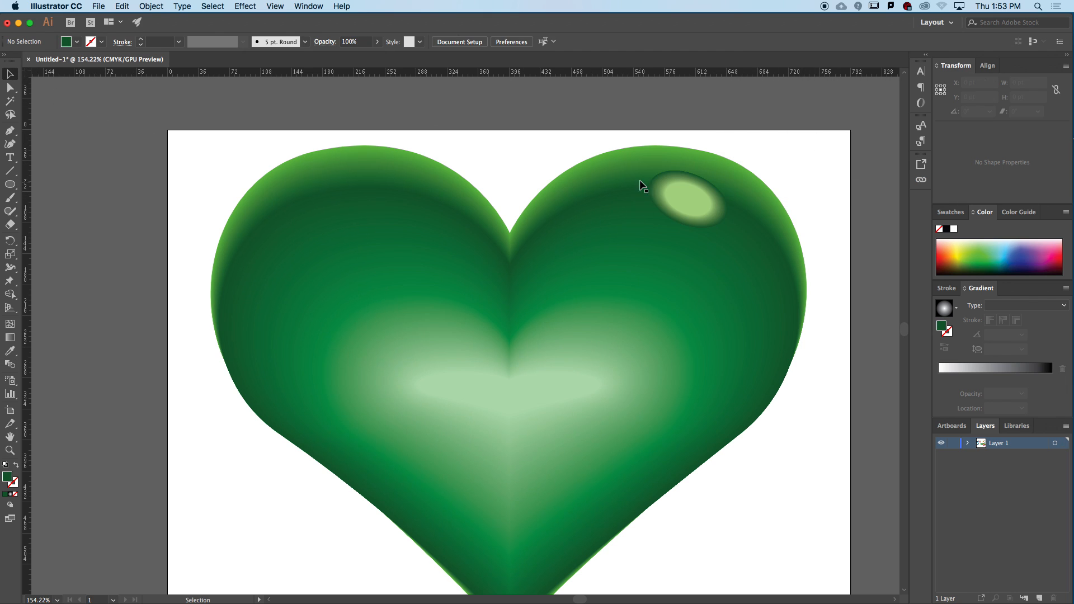
Isolate the ellipse blend, recolour its inner ellipse pale green and leave isolation mode.
drag(680, 197, 402, 216)
key(super+space)
drag(577, 208, 512, 230)
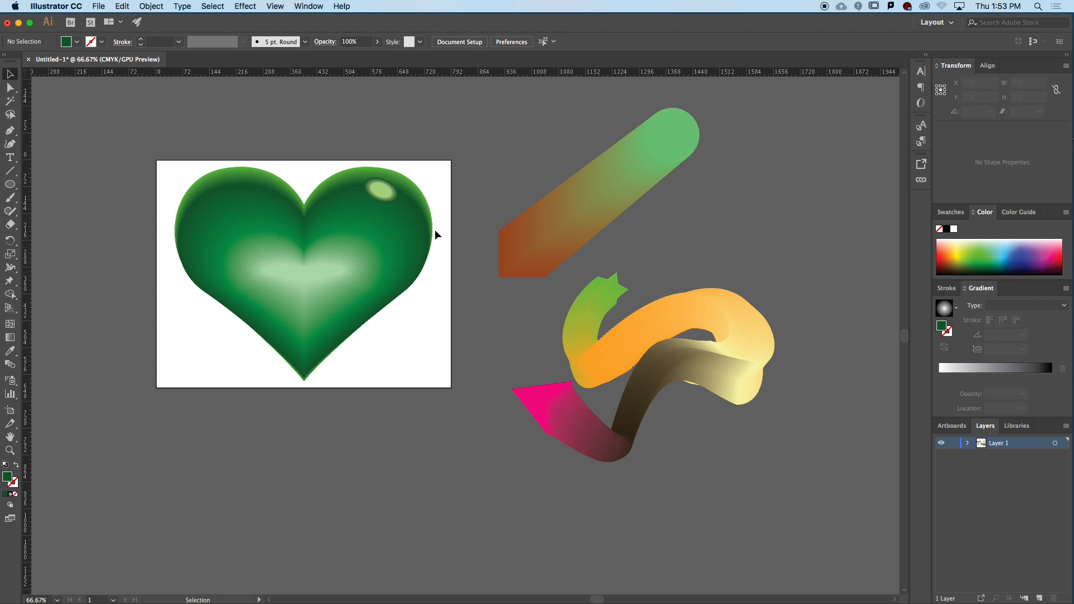
drag(310, 196, 391, 195)
drag(435, 209, 524, 225)
click(518, 205)
double_click(518, 204)
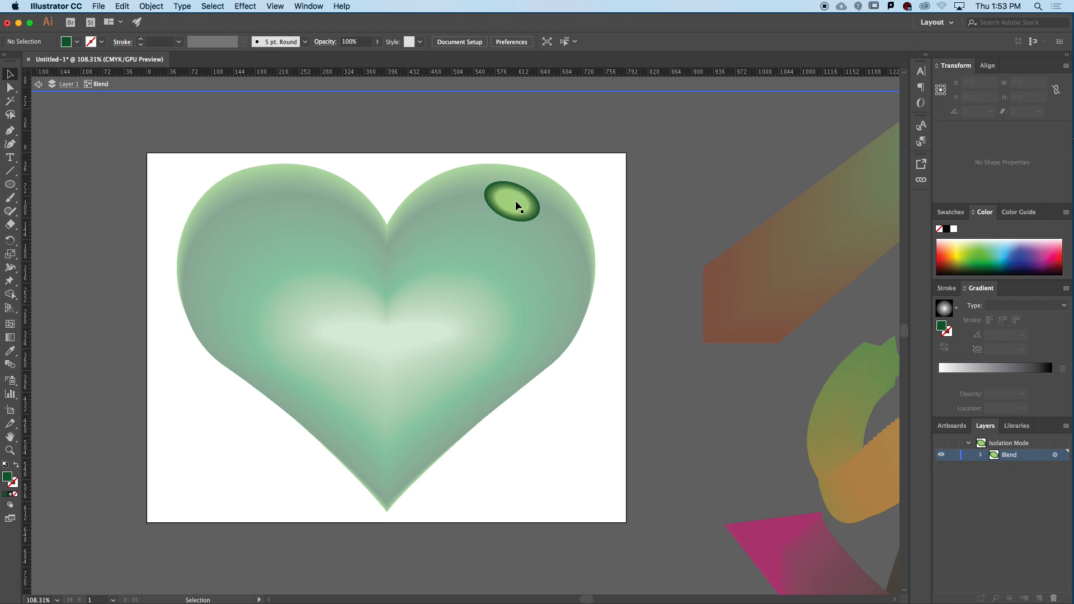
click(984, 241)
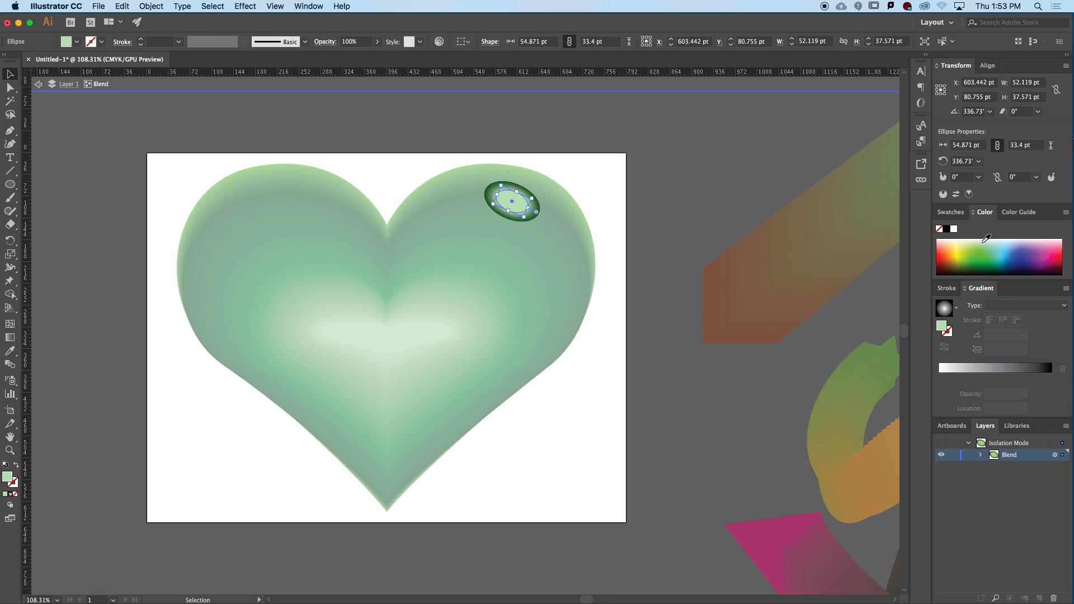
click(680, 163)
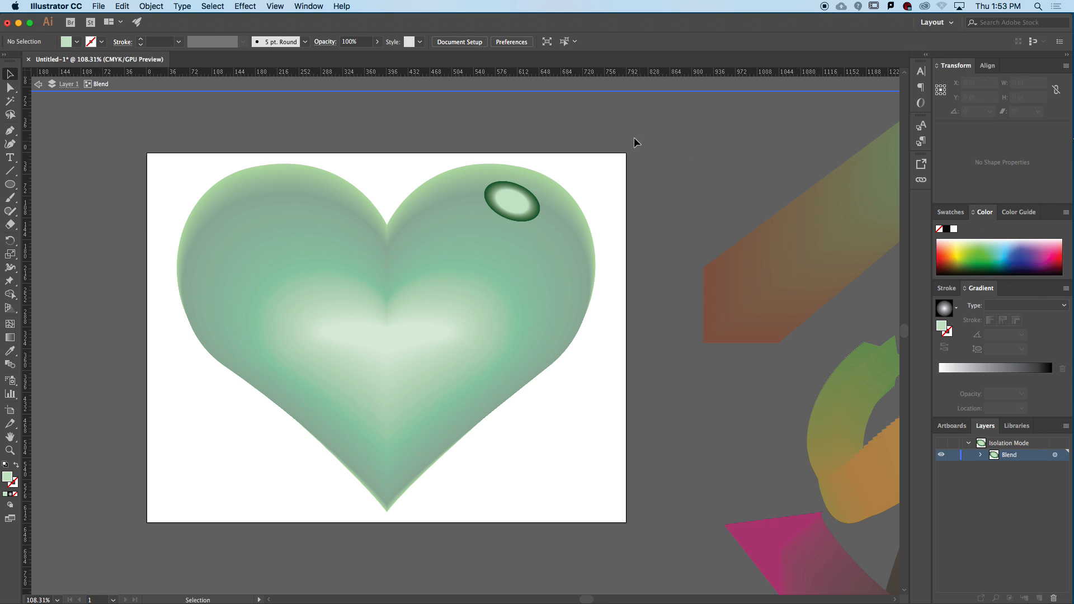
double_click(637, 145)
Flatten and widen the ellipse highlight blend, place it on the heart's right lobe and rotate it, about 123 by 70 pt overall.
click(526, 209)
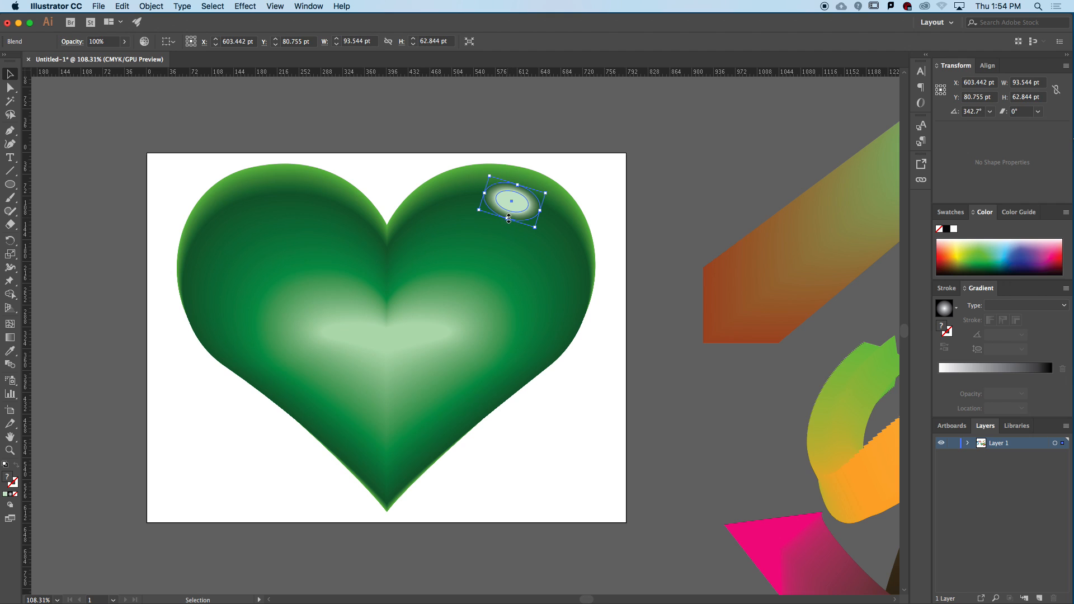
drag(514, 220, 516, 212)
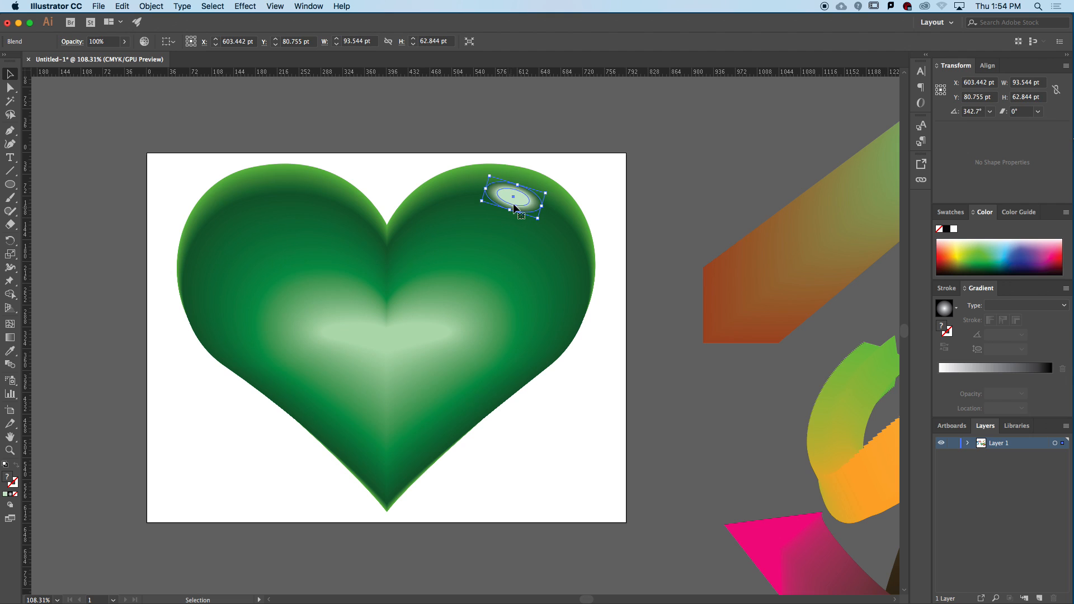
click(612, 161)
drag(526, 206, 544, 224)
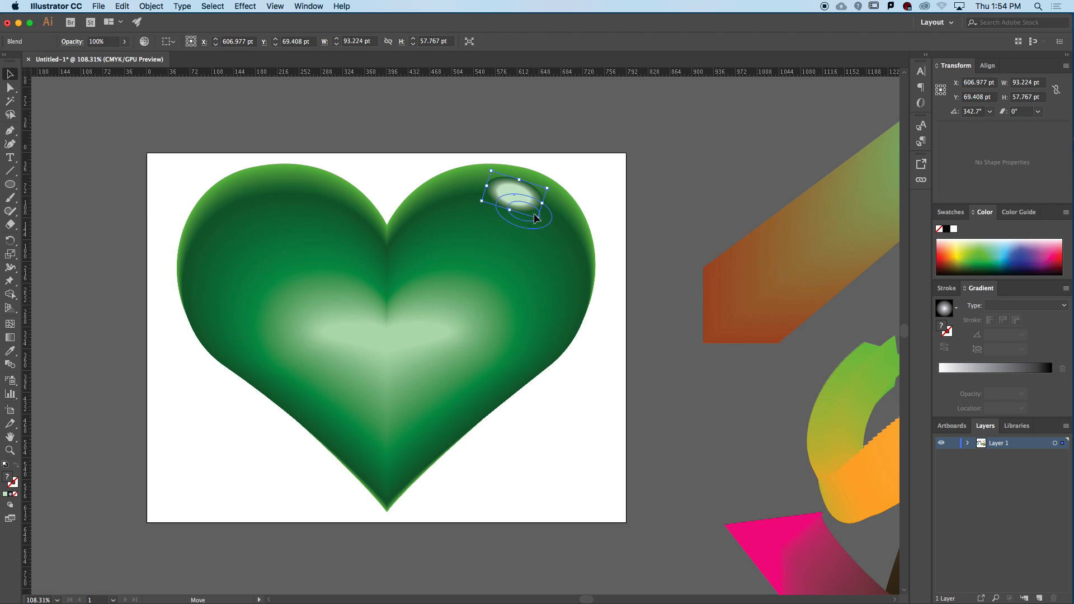
click(636, 180)
click(529, 217)
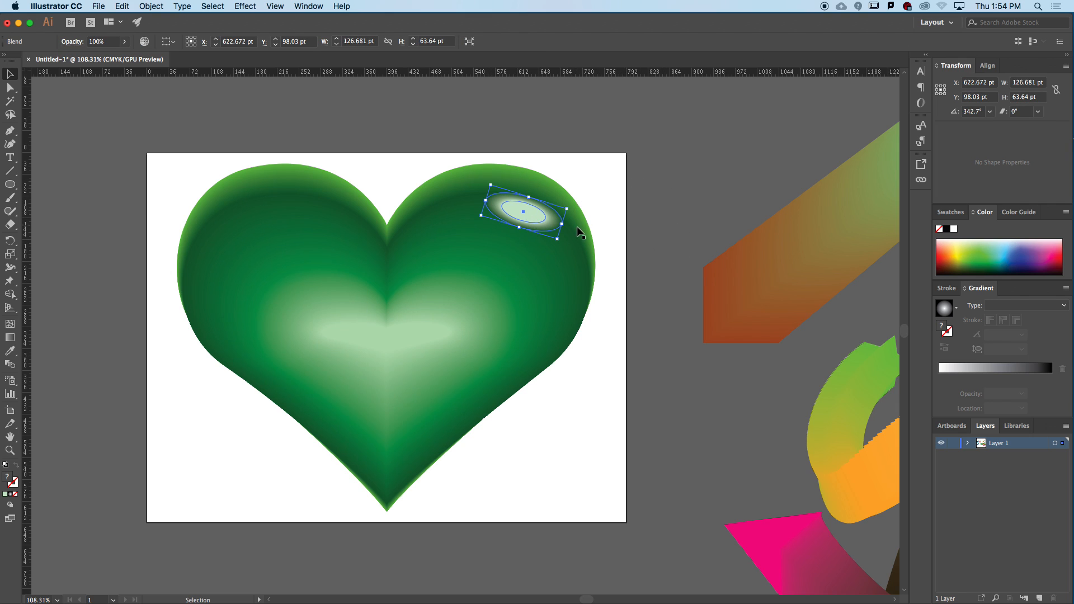
drag(570, 206, 541, 222)
click(646, 200)
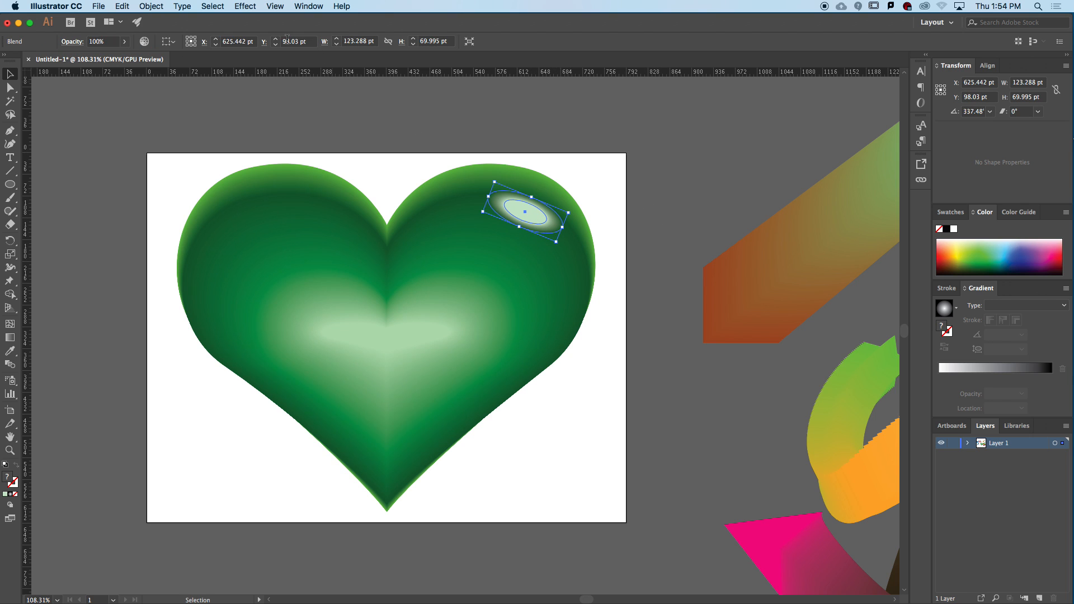
Apply a horizontal Arc warp with 41% horizontal and 1% vertical distortion to the highlight blend and rotate it to about 331°.
click(249, 7)
mouse_move(313, 177)
click(410, 171)
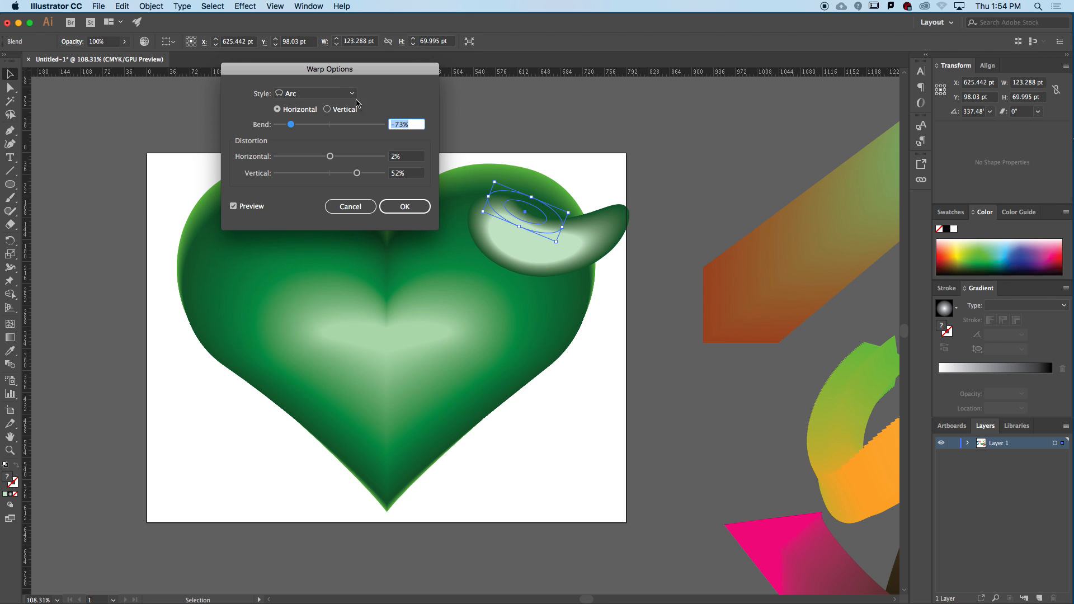
drag(601, 89, 852, 56)
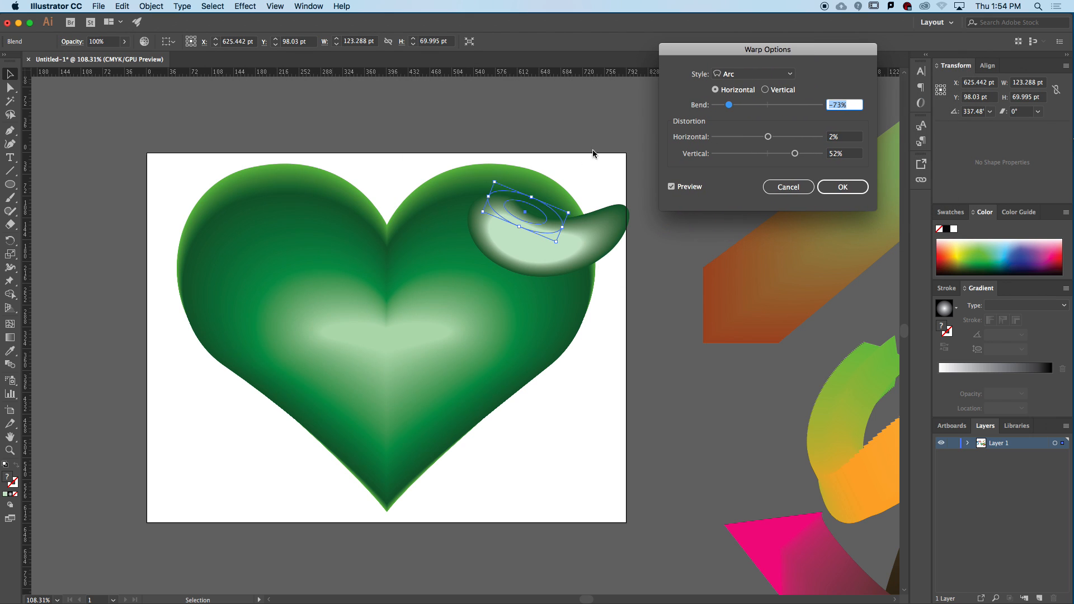
drag(733, 105, 784, 107)
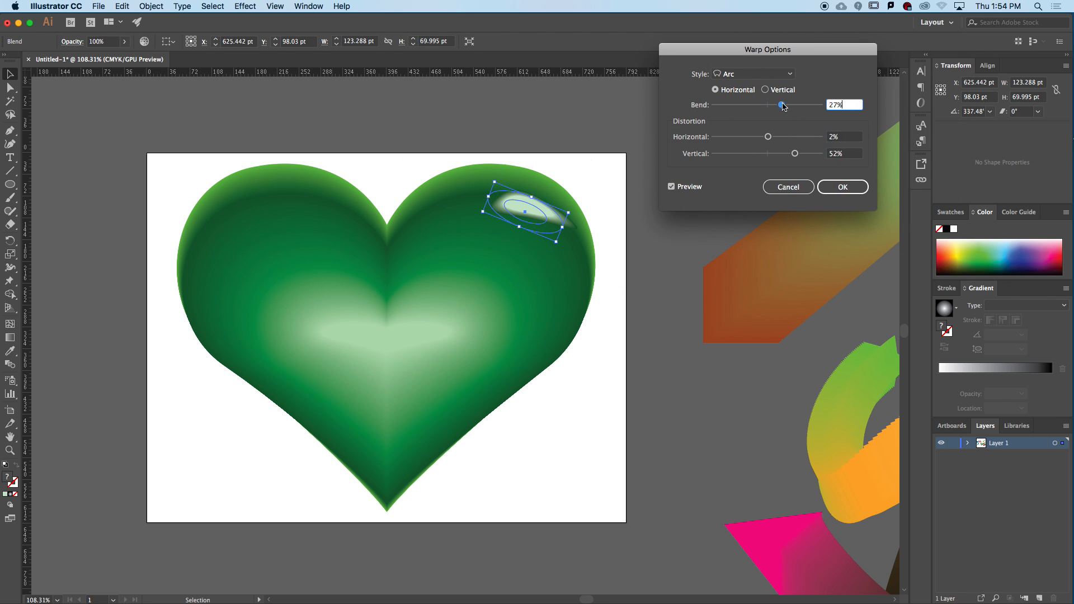
click(768, 154)
drag(769, 139, 791, 147)
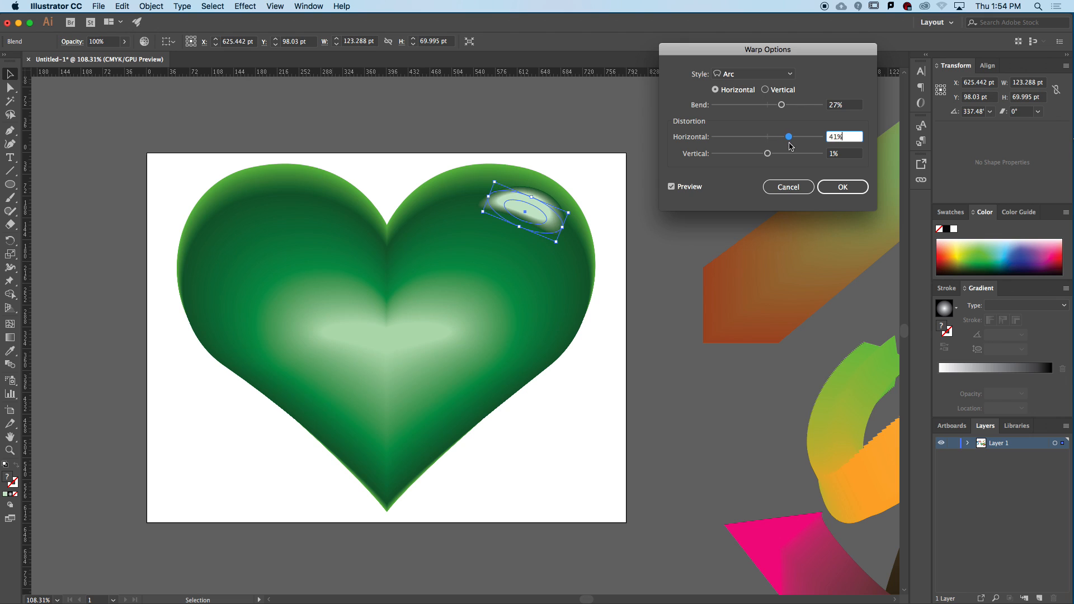
drag(781, 105, 770, 107)
click(843, 187)
drag(575, 211, 538, 227)
click(700, 212)
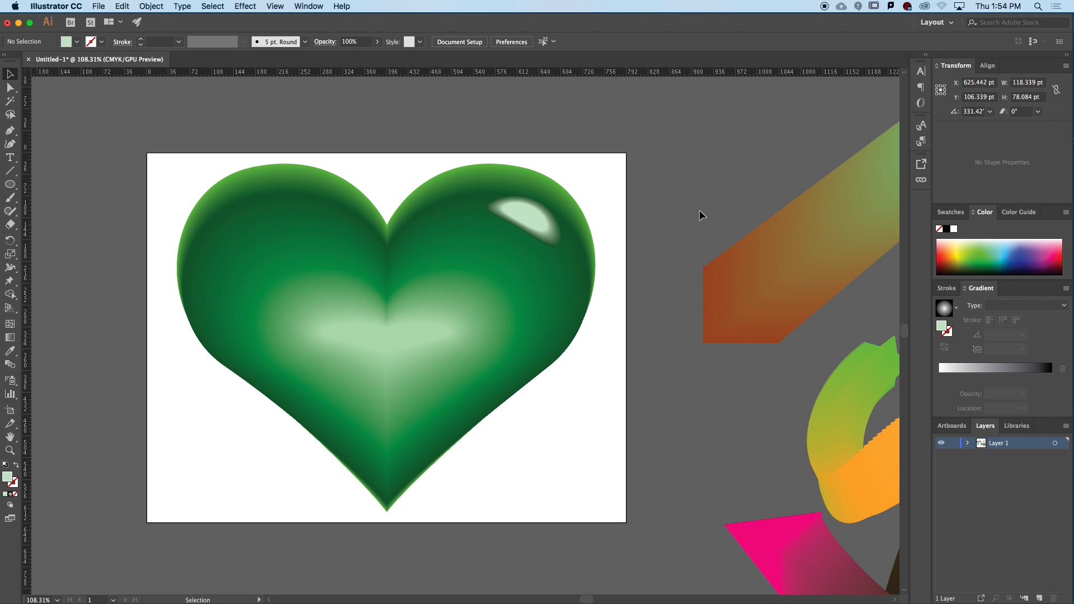
Examine the green heart alongside the blended drops, the orange stairs and the ribbon blends around the artboard.
drag(590, 193, 358, 199)
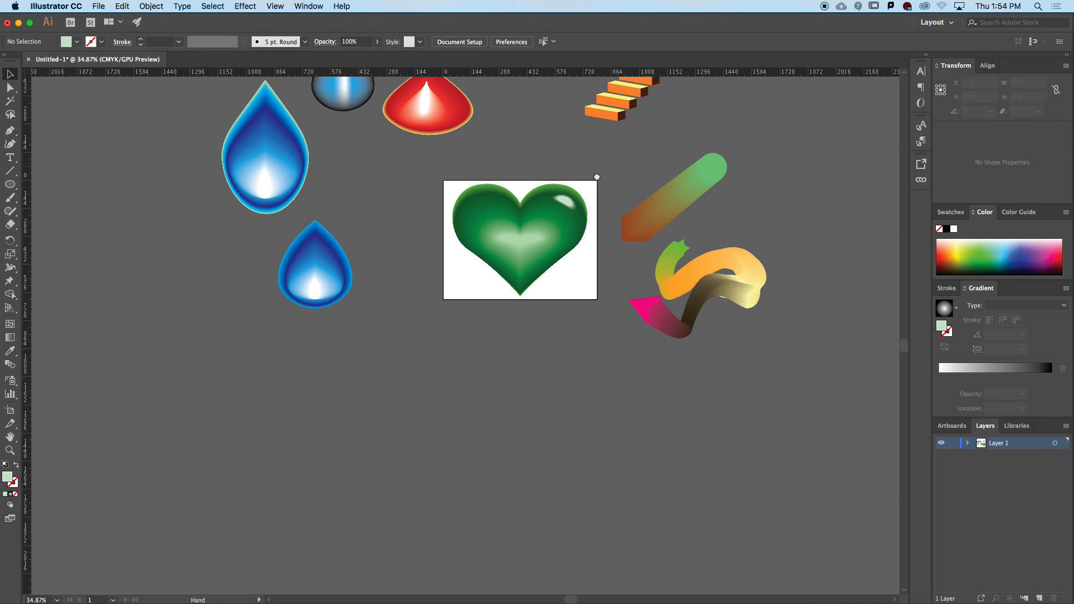
drag(607, 168, 515, 254)
drag(348, 312, 455, 356)
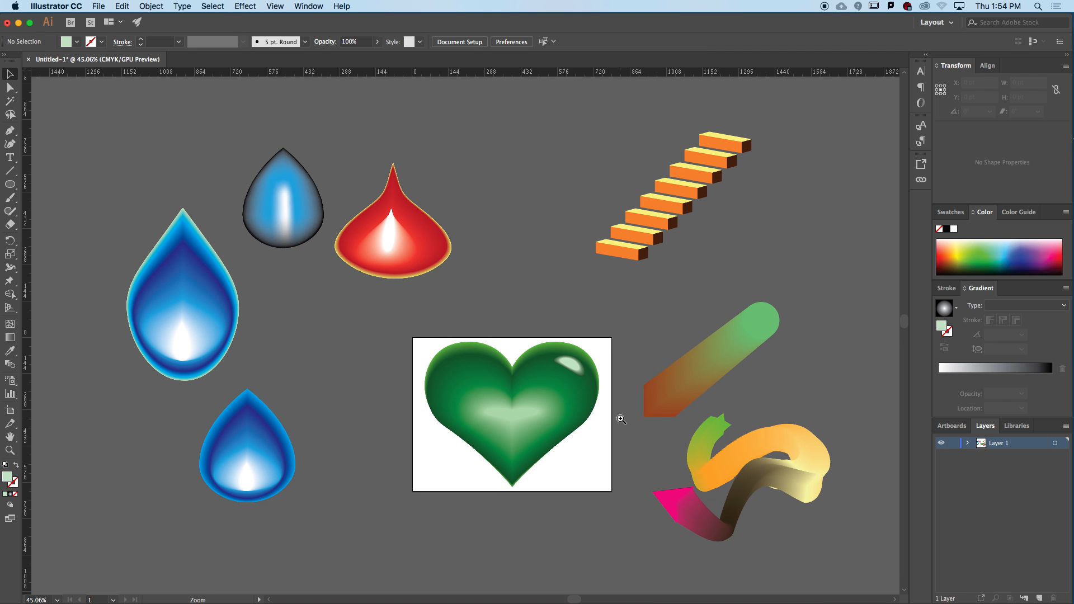
scroll(611, 414, up, 1)
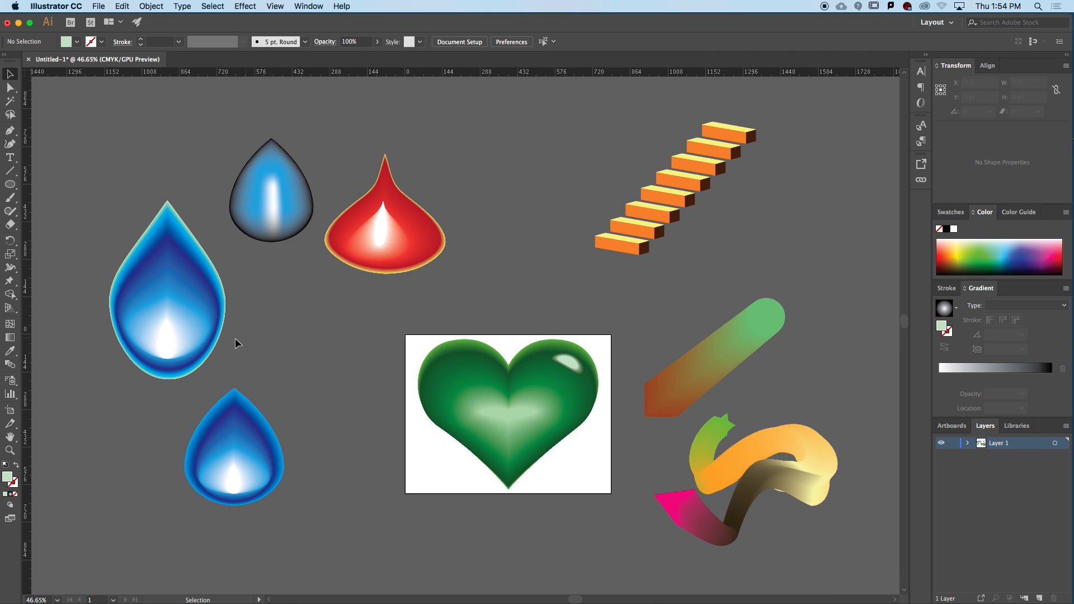
drag(413, 317, 579, 470)
click(578, 314)
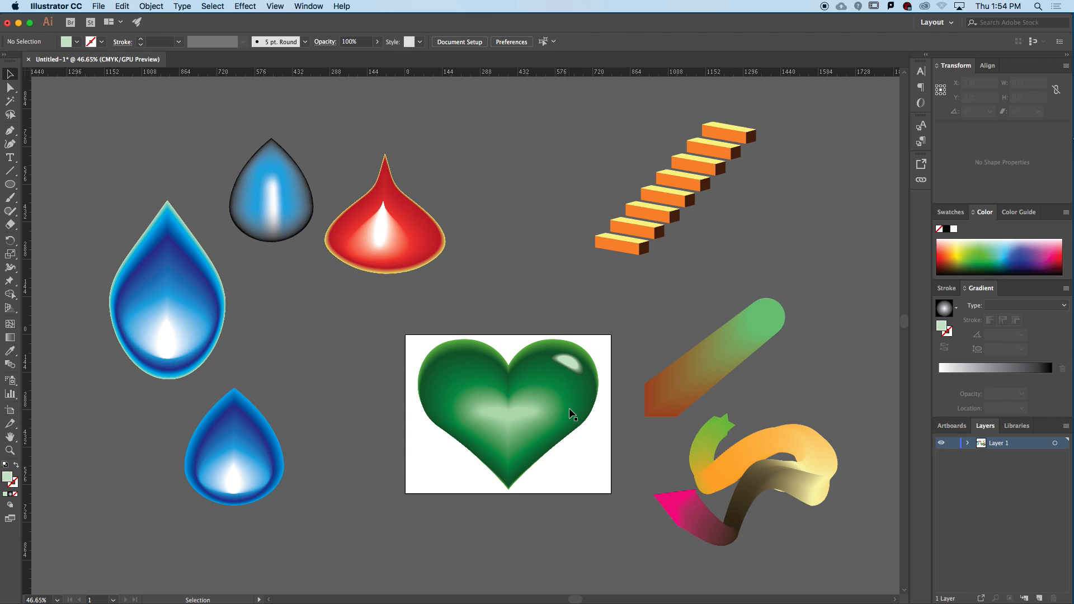
click(737, 342)
click(810, 326)
click(674, 223)
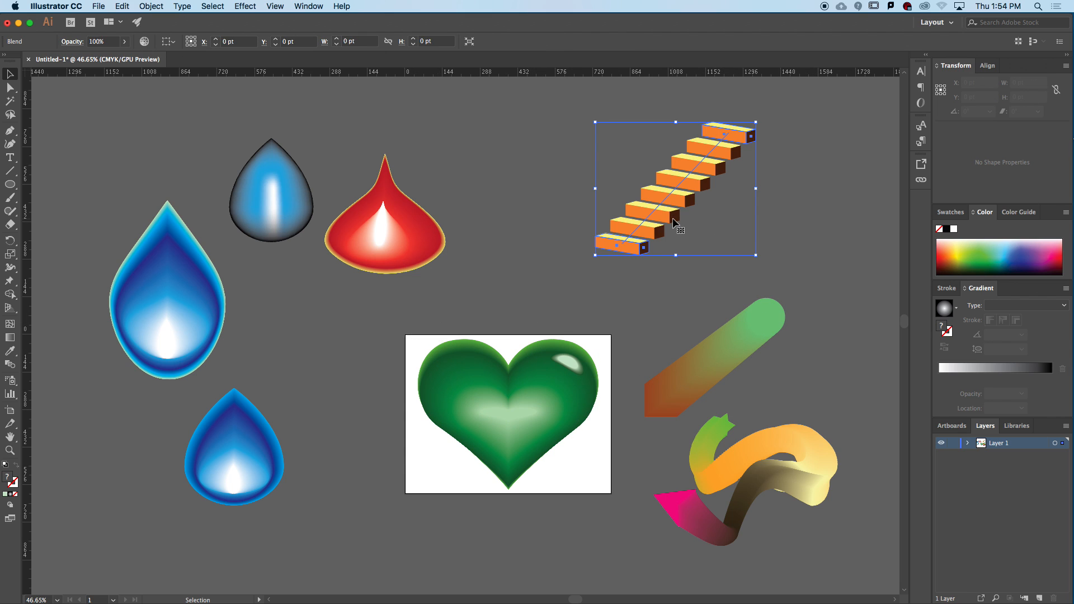
click(622, 386)
key(super+space)
drag(552, 469, 571, 467)
drag(526, 292, 532, 329)
key(super+space)
drag(564, 442, 607, 407)
key(space)
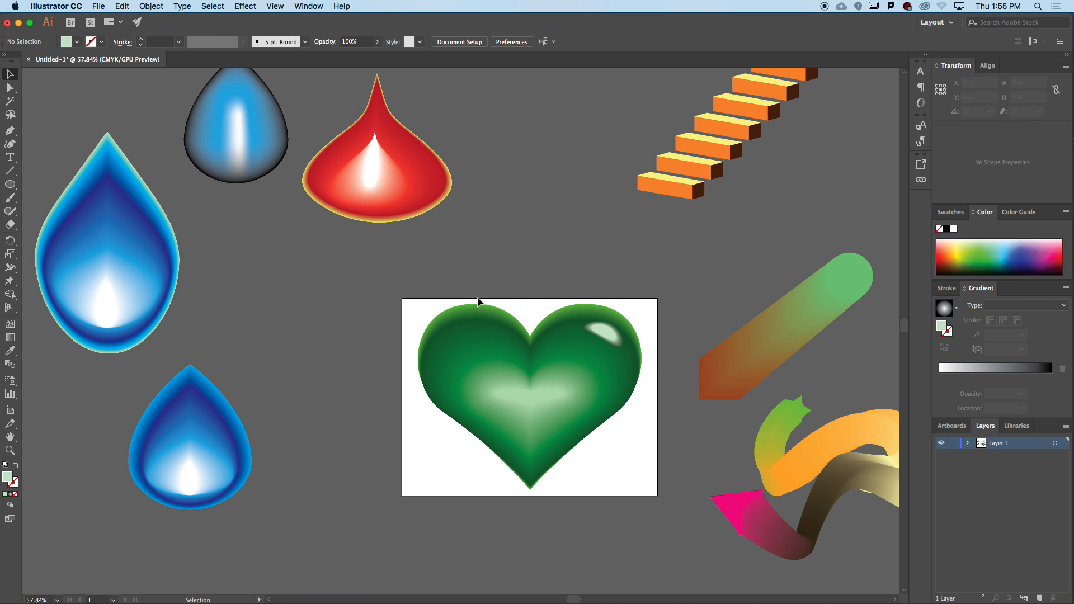
Save the document on the Desktop as an Illustrator EPS file named Blend tool.
key(super+shift+s)
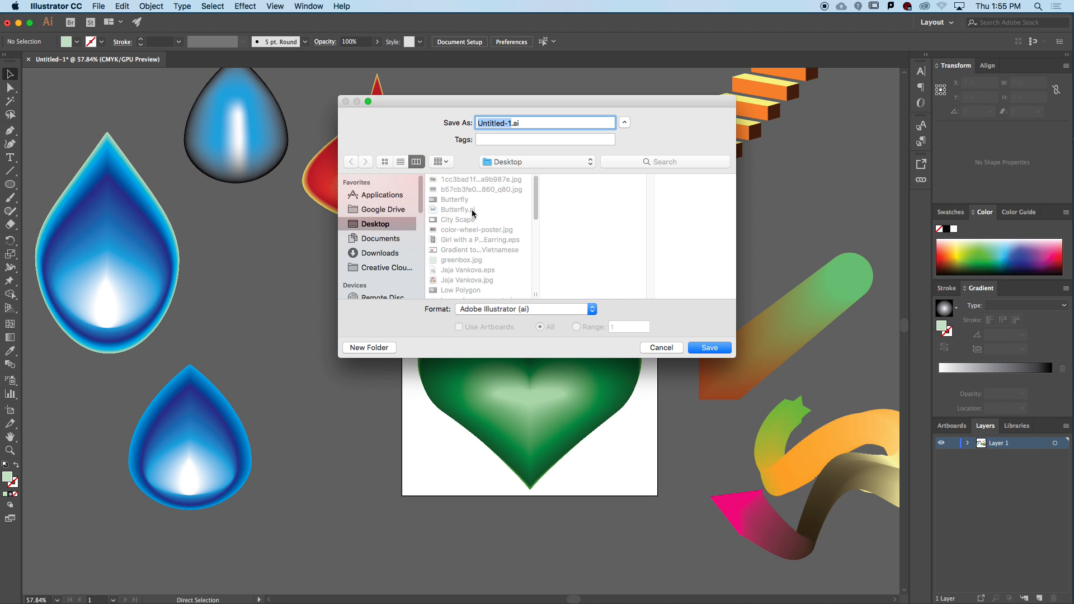
text(Blend tool)
click(520, 309)
click(510, 317)
key(Return)
key(Return)
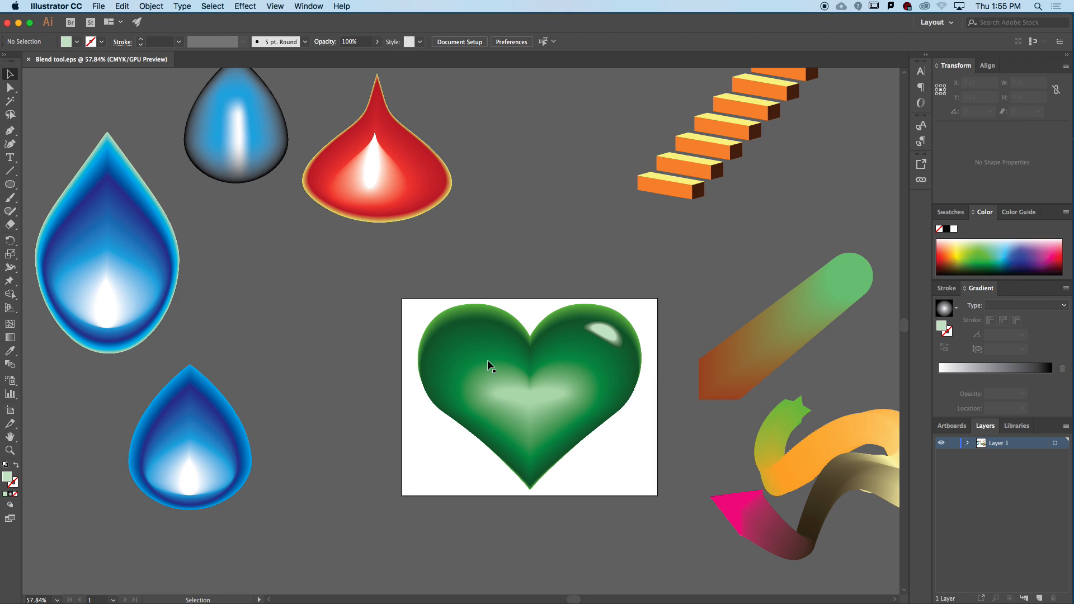
Review the whole set of blends and inspect the paths inside the large blue drop.
drag(523, 189, 416, 195)
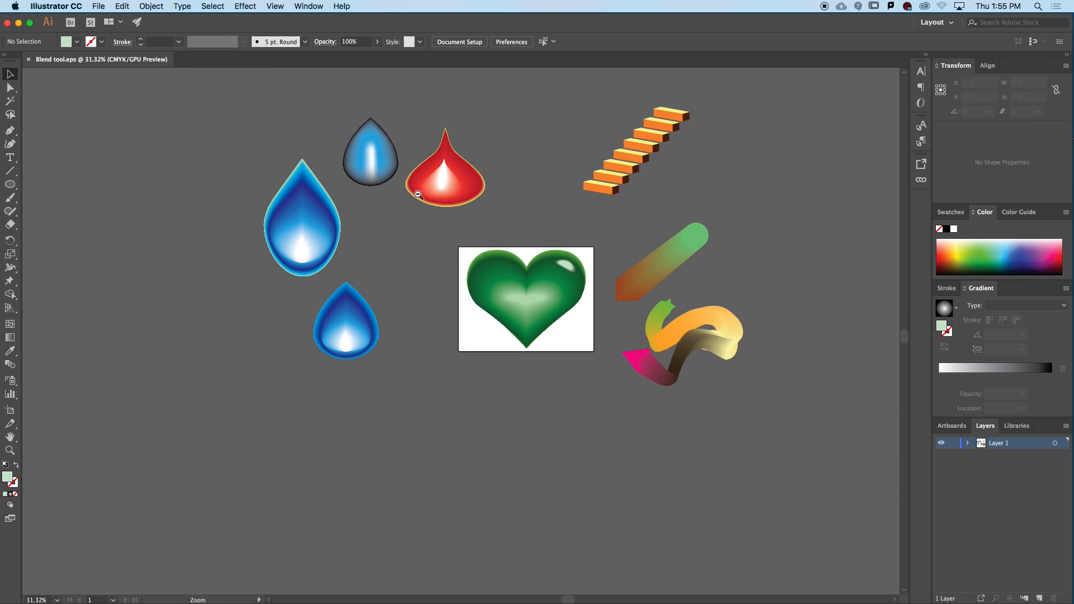
drag(522, 151, 573, 192)
drag(439, 283, 429, 282)
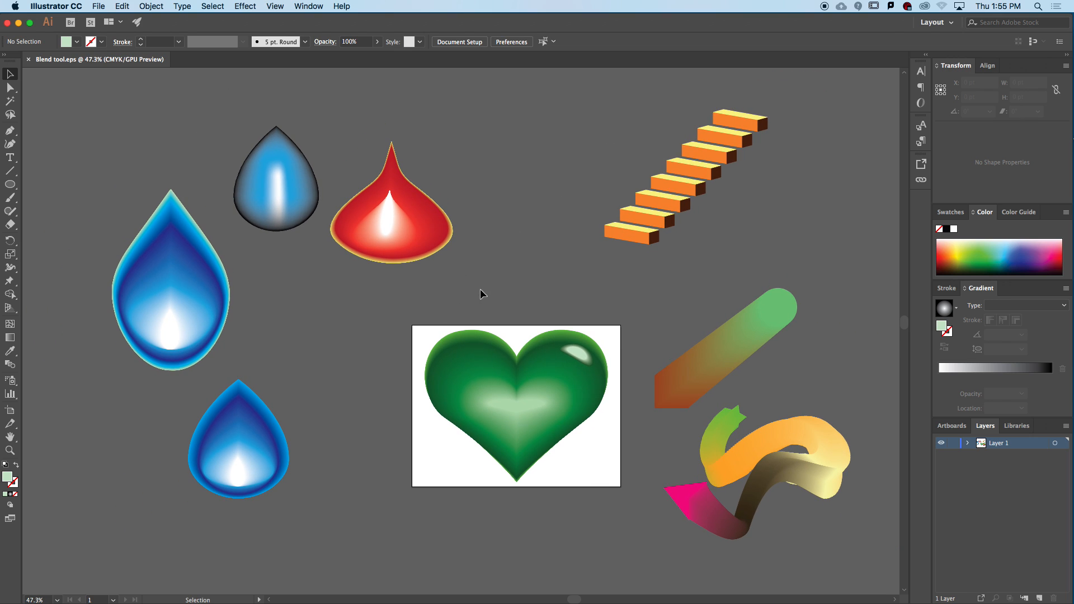
drag(558, 397, 519, 356)
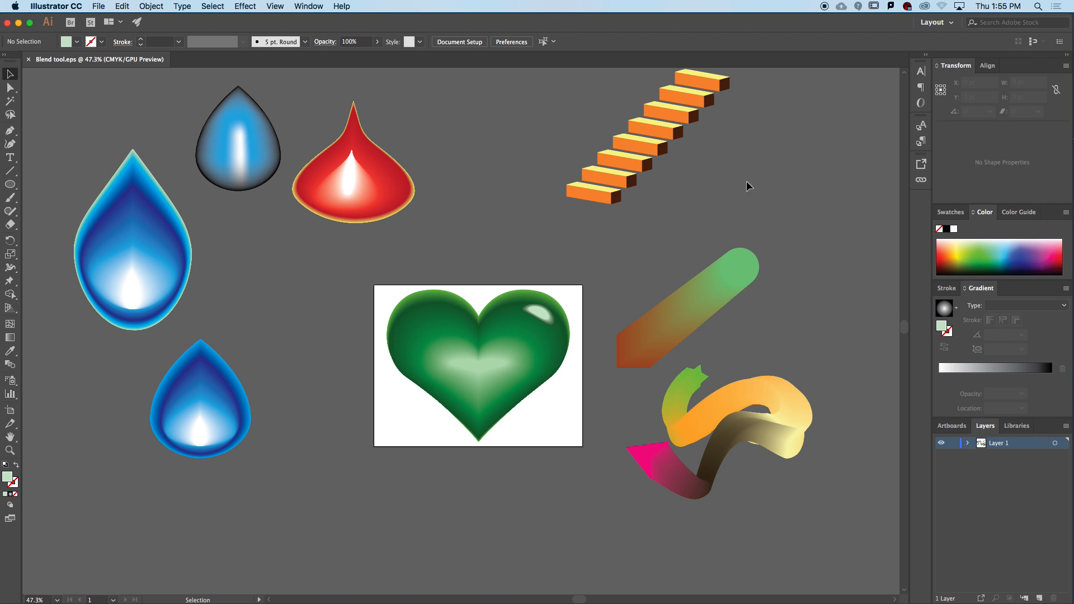
click(397, 175)
click(149, 223)
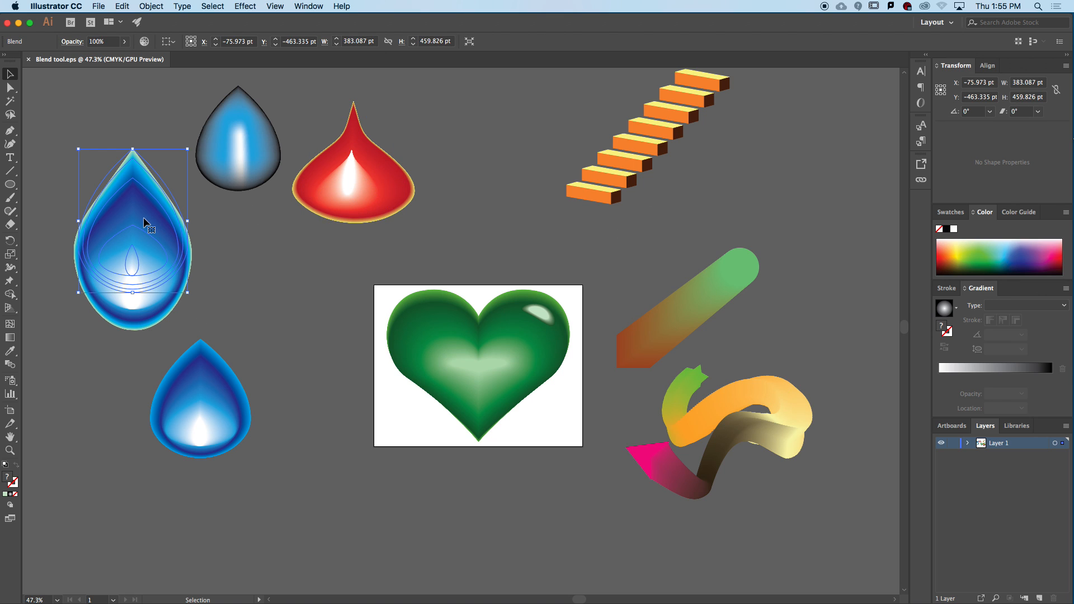
click(269, 266)
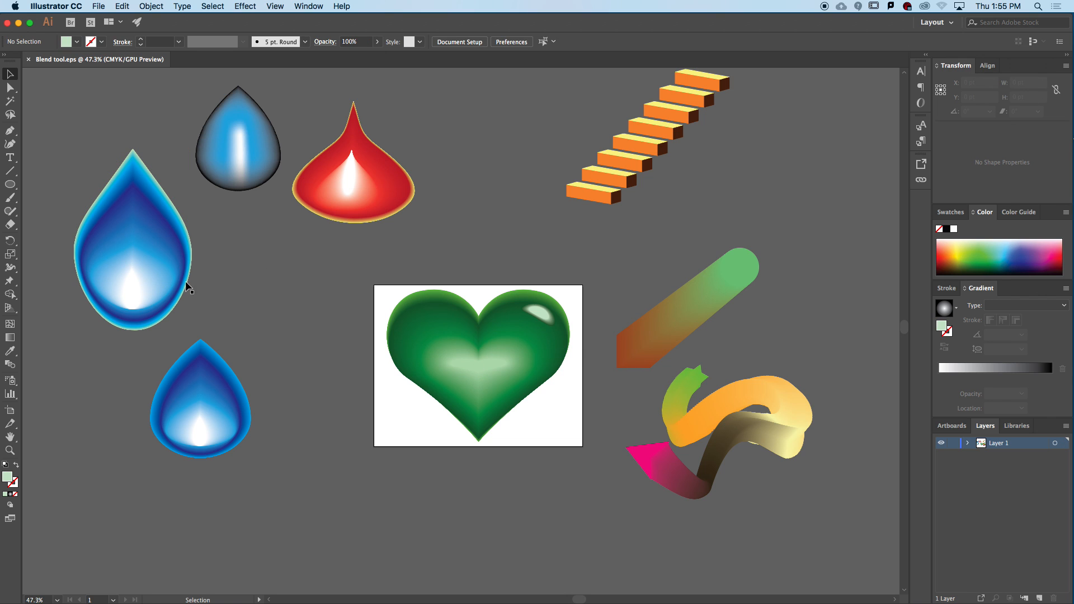
Select the heart blend together with its highlight and group them.
key(super+space)
drag(583, 345, 627, 343)
drag(332, 260, 546, 446)
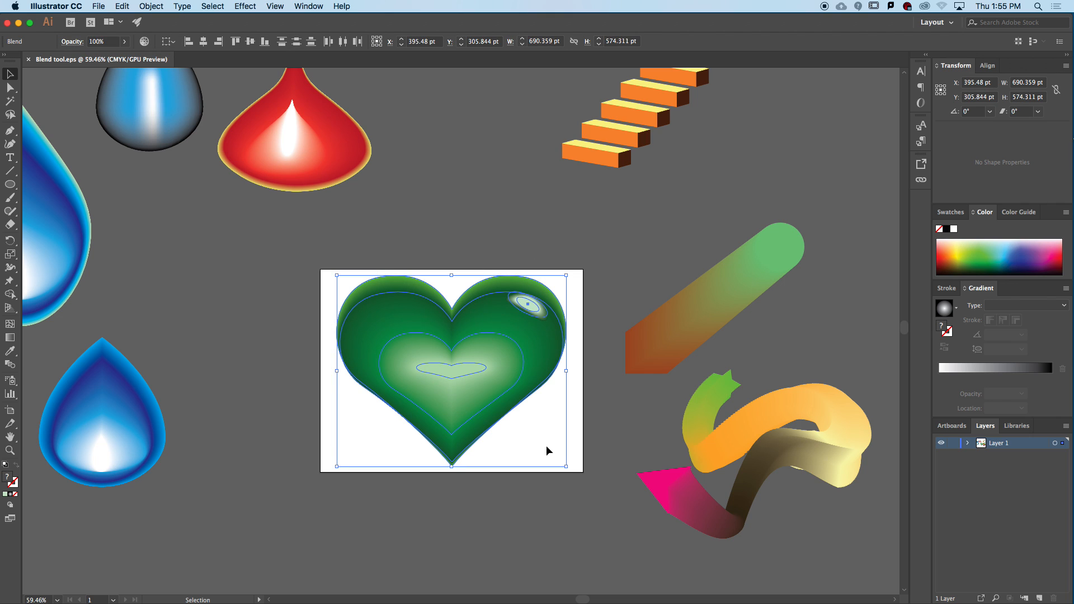
key(a)
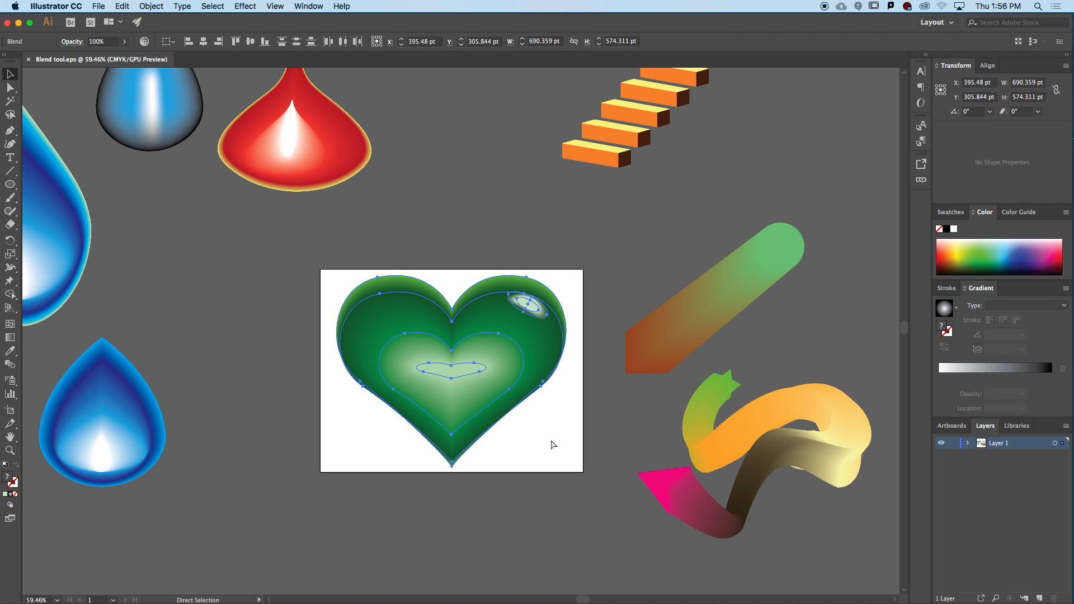
click(442, 277)
click(470, 346)
drag(341, 253, 528, 403)
key(super+g)
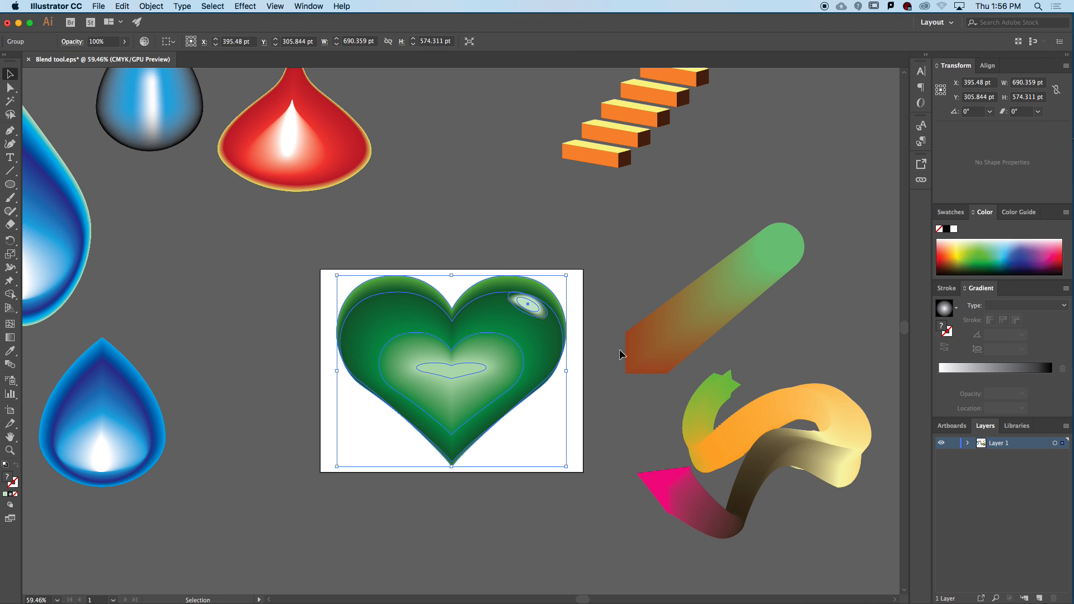
Create a dynamic movie clip symbol named Green heart from the heart group, expanding its blends.
click(308, 6)
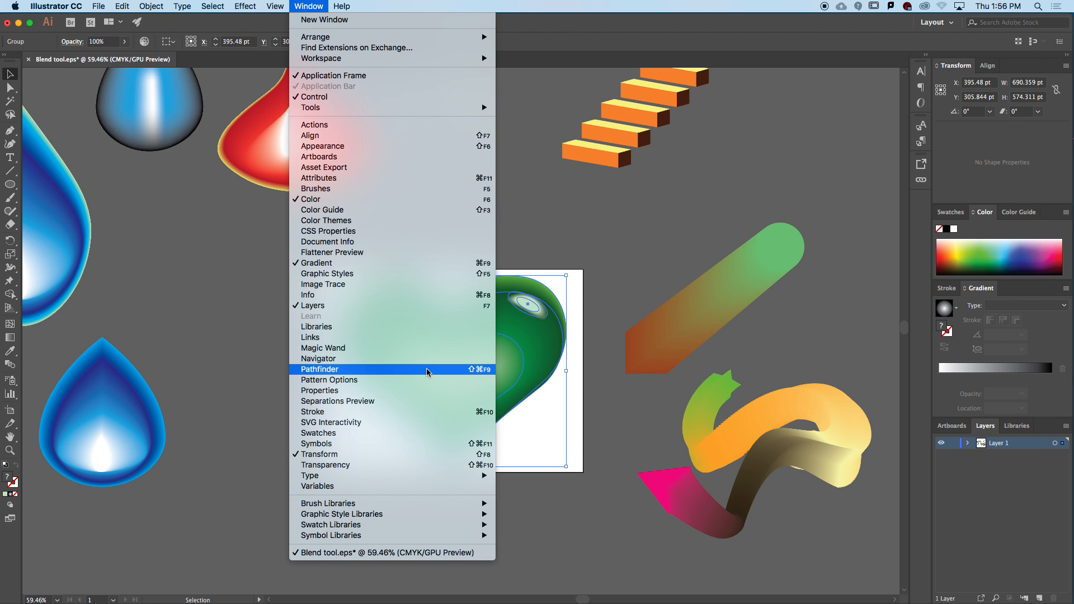
click(422, 445)
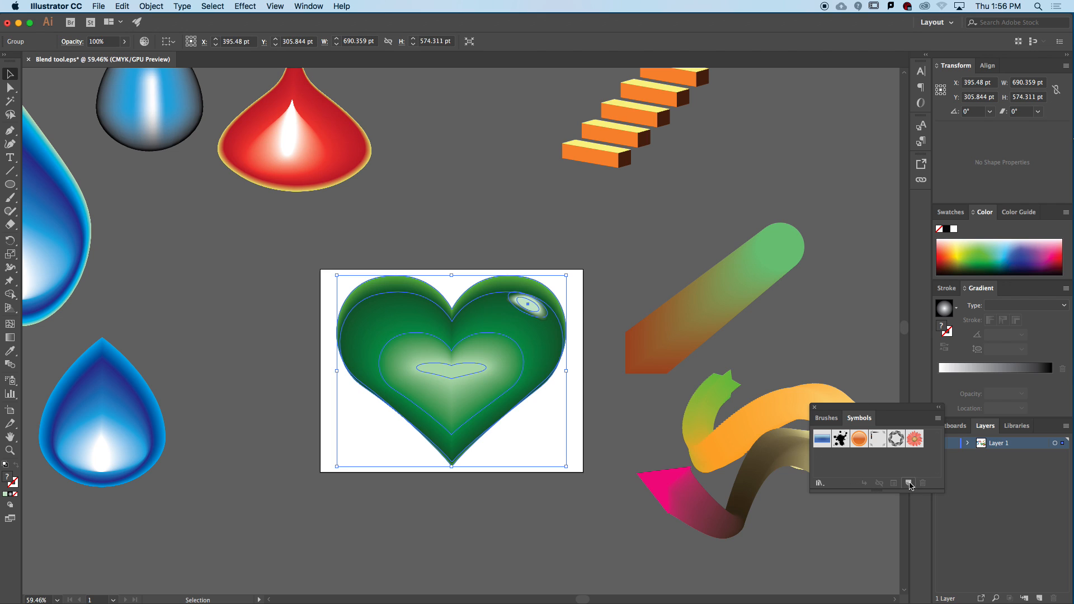
click(909, 483)
text(Gtr)
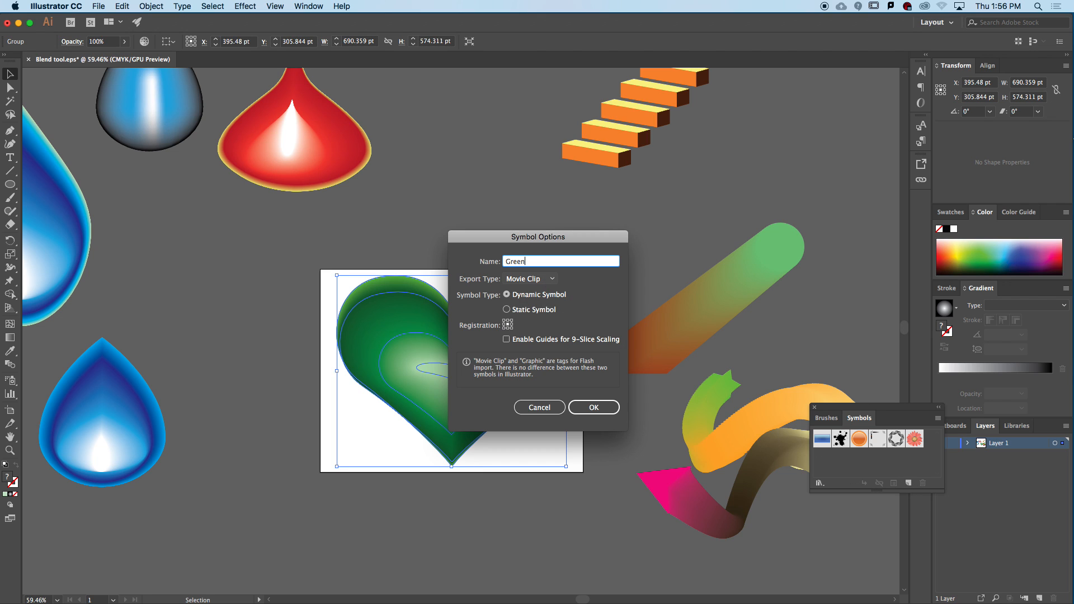
key(Return)
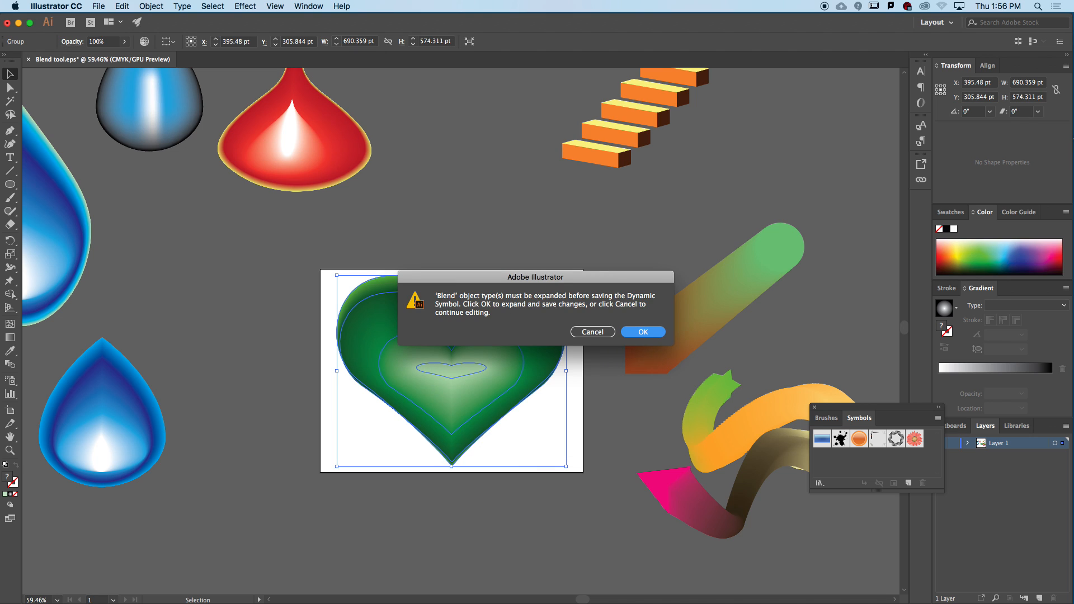
click(626, 329)
Try to expand the heart symbol's object and fill, undo the expansion and reselect the symbol.
click(150, 6)
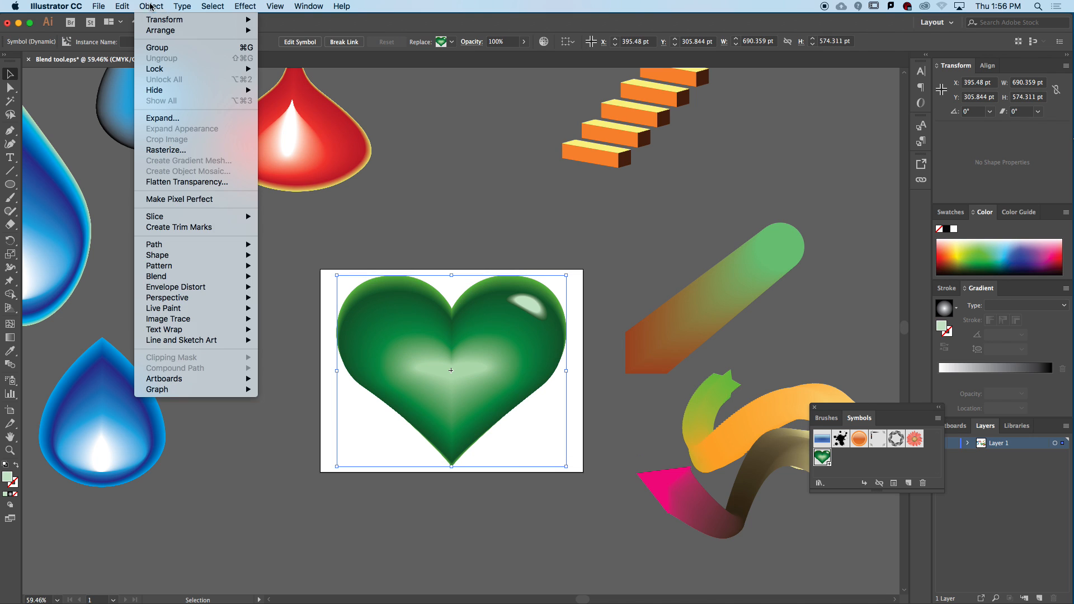
click(170, 118)
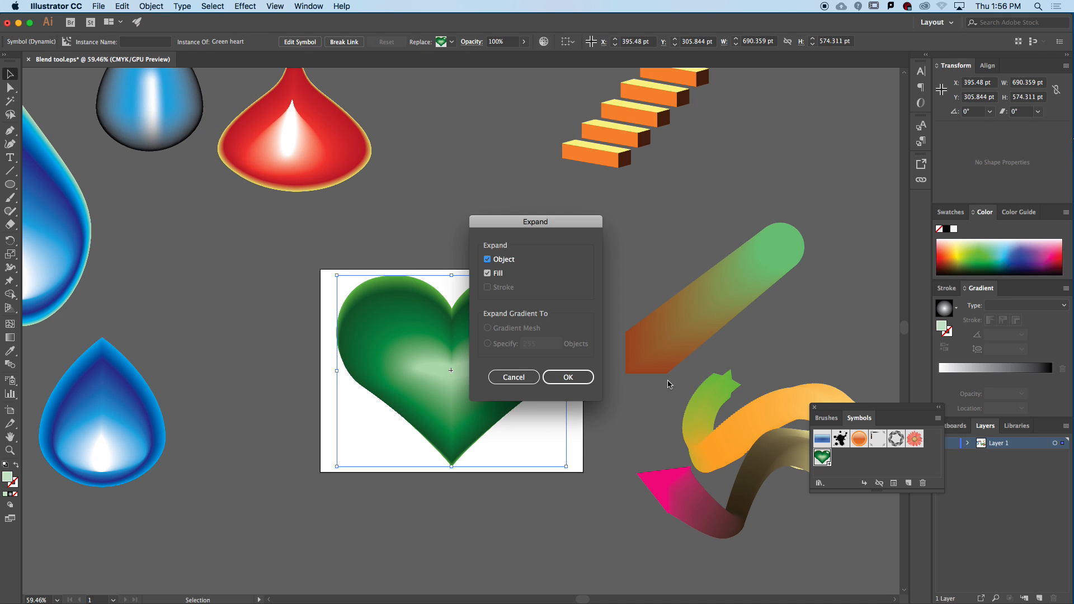
click(573, 377)
key(super+z)
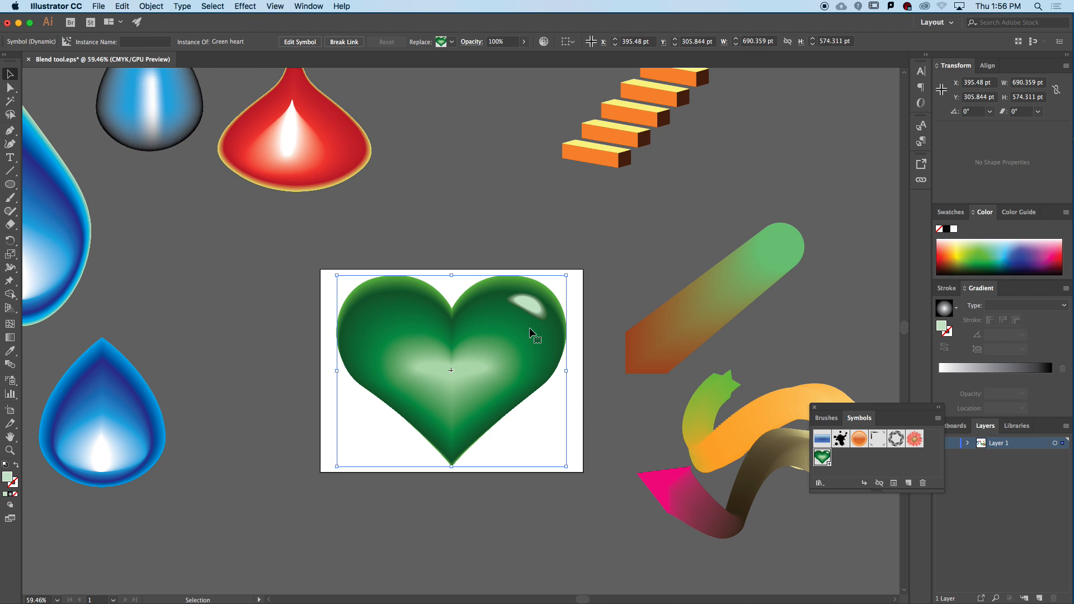
click(606, 246)
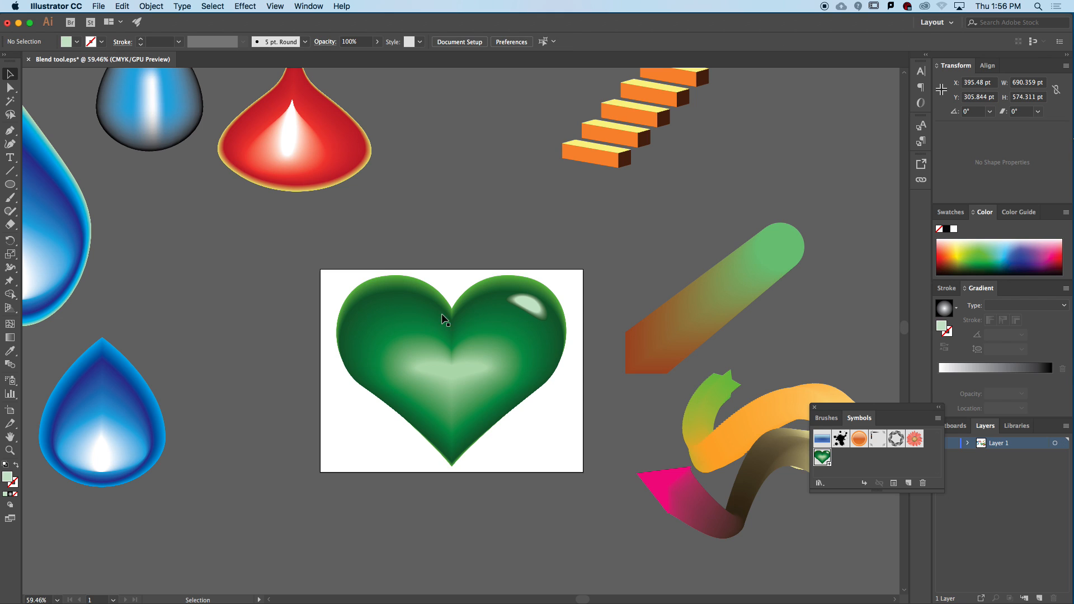
click(490, 332)
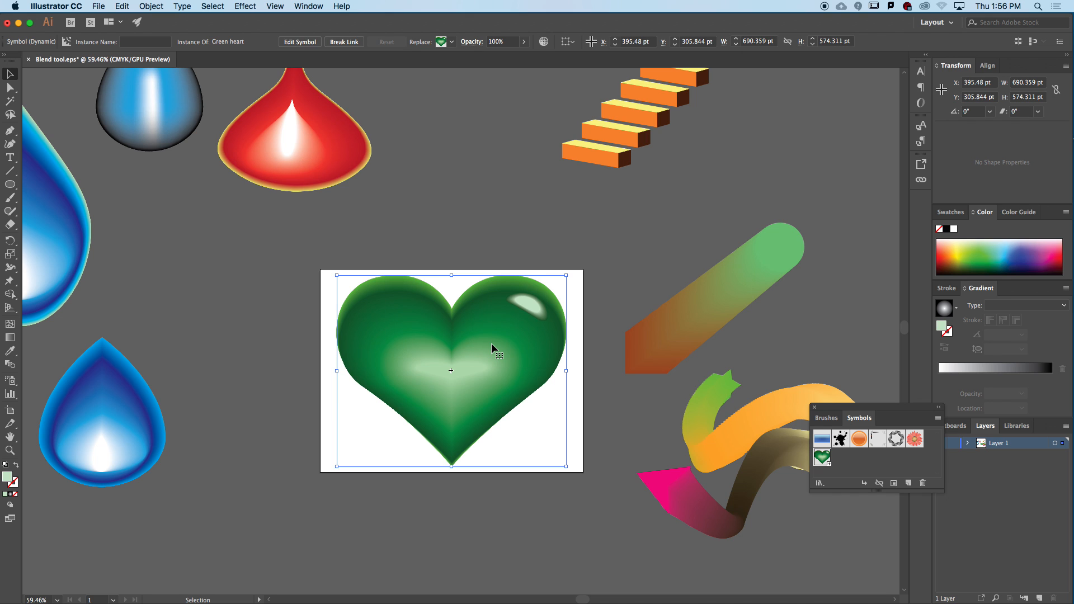
Duplicate the green heart symbol instance below and to the left of the artboard.
click(513, 246)
click(528, 326)
click(599, 267)
drag(501, 326, 411, 435)
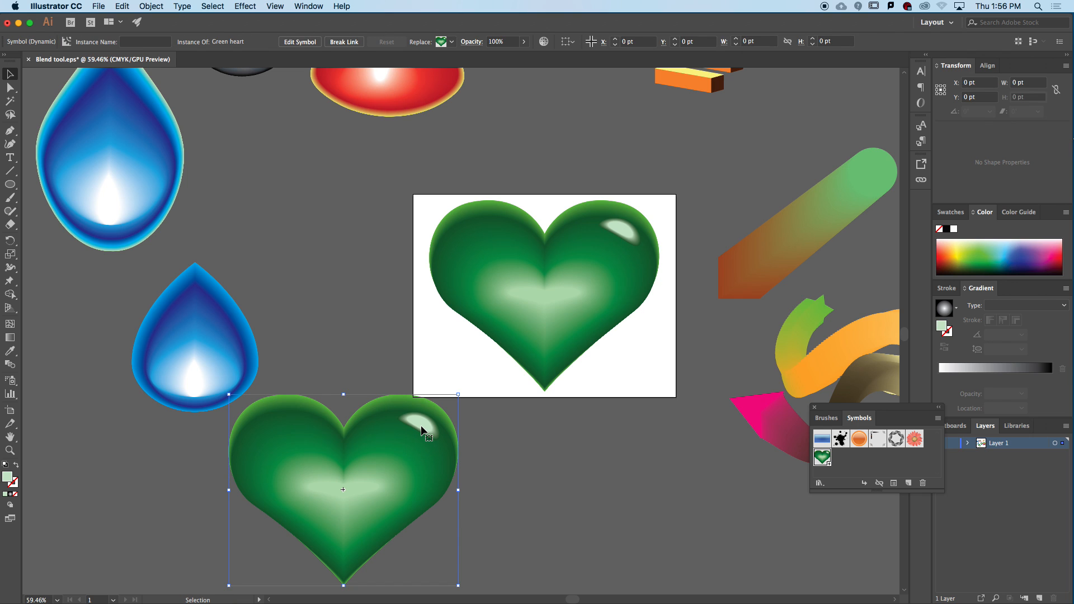
Enter the Green heart symbol for editing, try deleting its glossy highlight, undo the deletion and leave symbol editing.
double_click(422, 429)
click(644, 331)
click(420, 427)
key(Delete)
key(cmd+z)
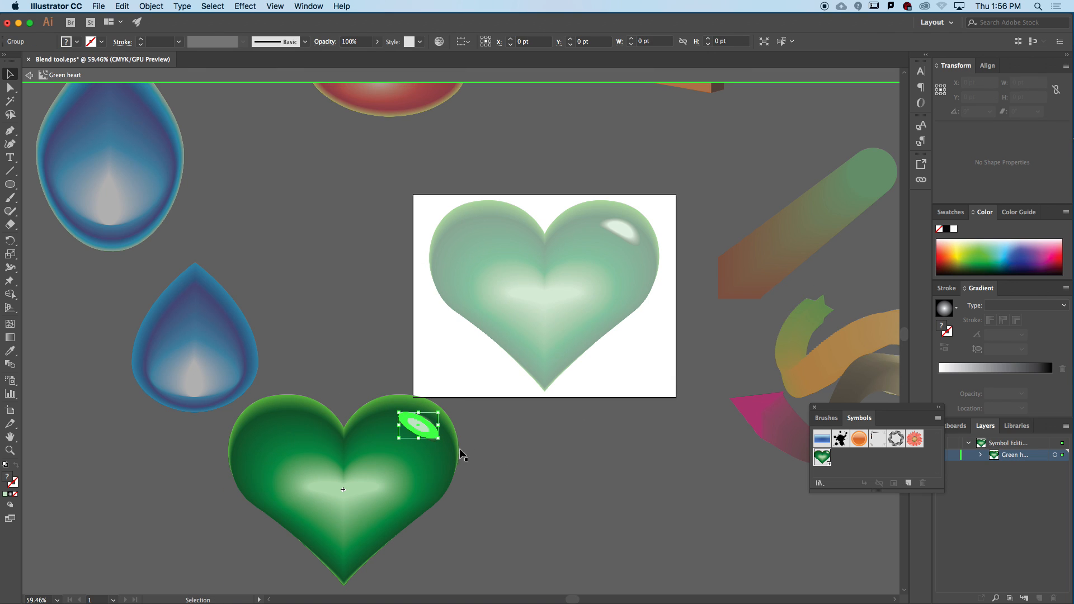
double_click(485, 445)
click(501, 436)
Reposition the duplicated heart slightly, expand its object and fill, and reselect the expanded group.
drag(389, 344, 345, 464)
click(151, 7)
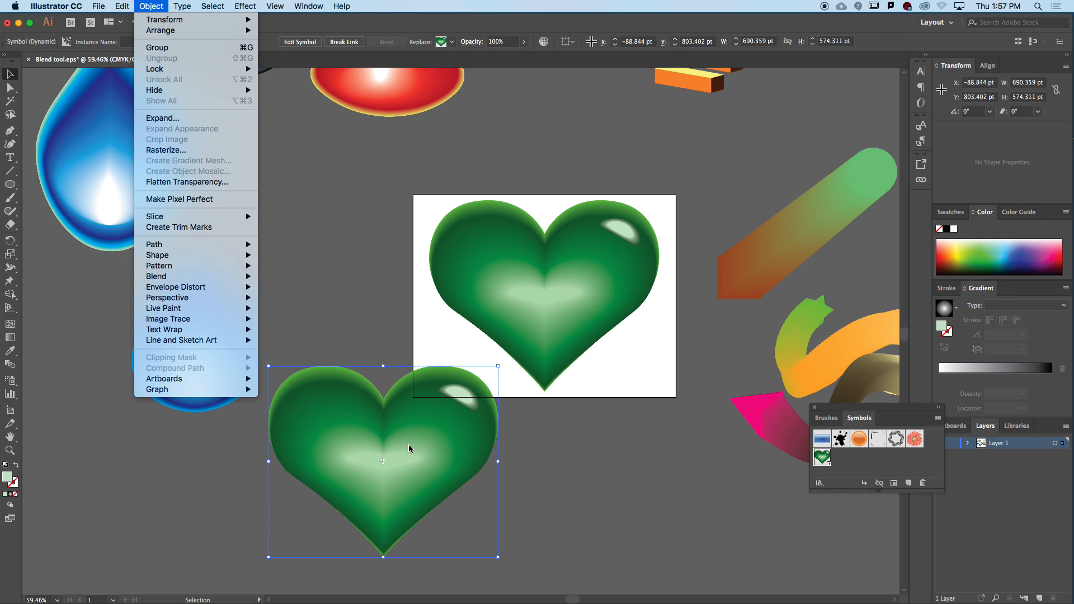
click(160, 119)
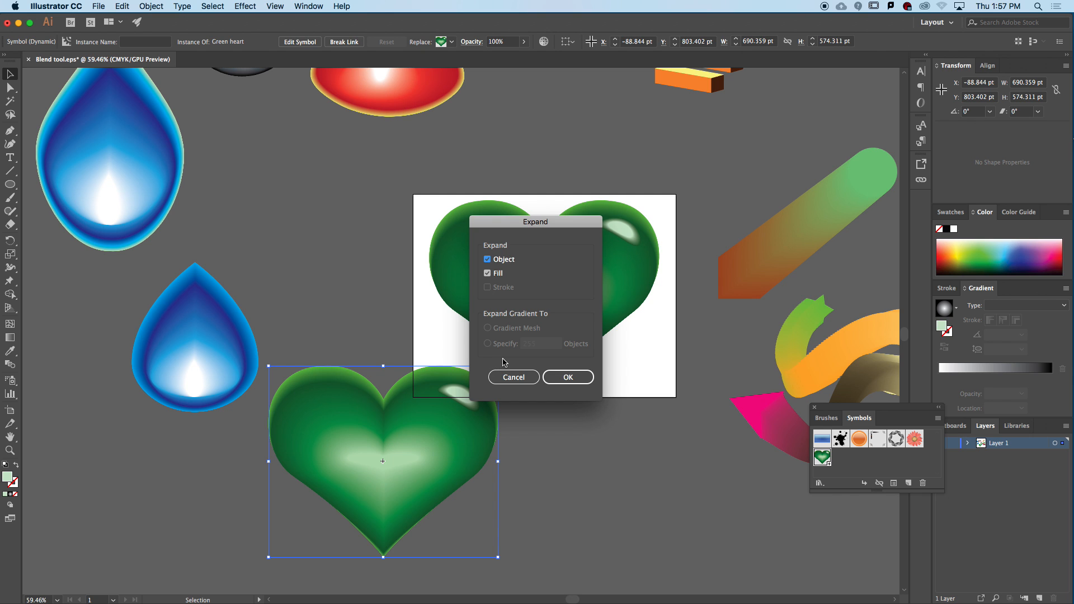
click(568, 378)
click(560, 454)
click(470, 445)
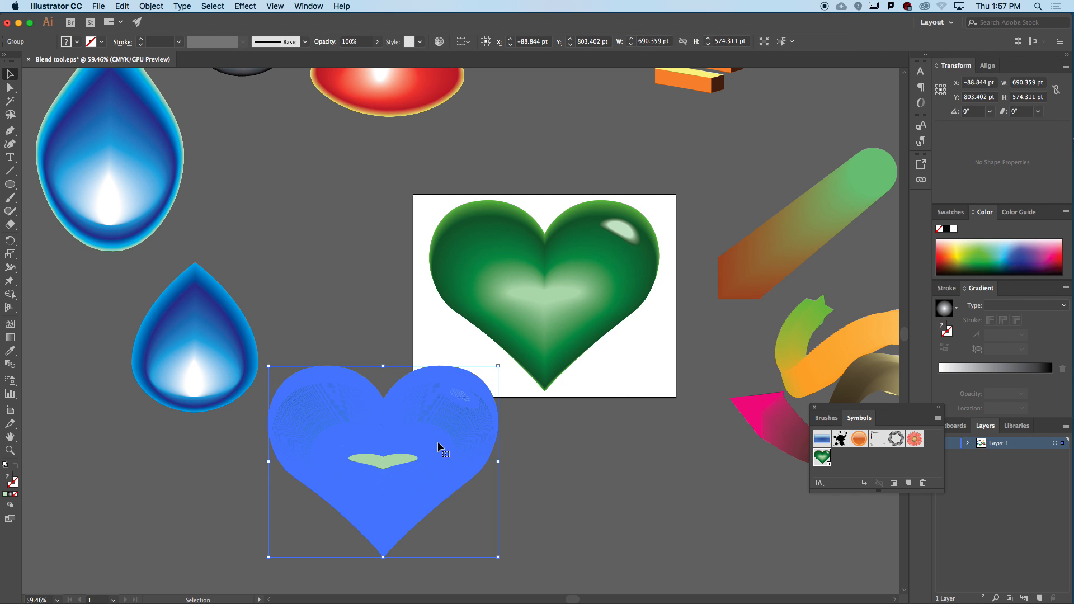
Examine the individual contour paths that make up the expanded heart up close.
drag(361, 498, 599, 389)
drag(332, 281, 715, 297)
drag(217, 469, 168, 469)
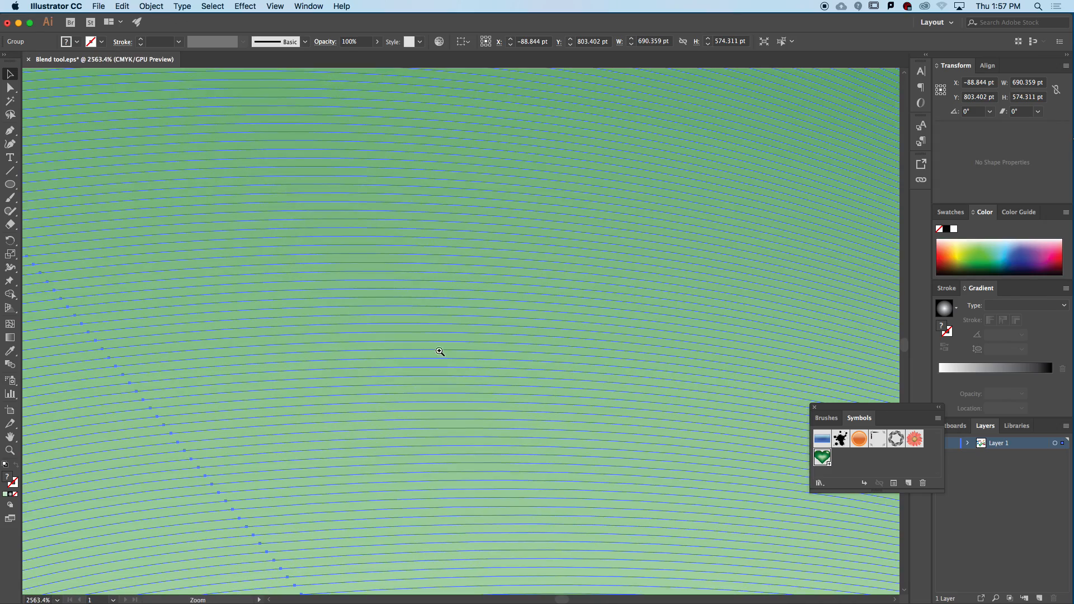
drag(441, 353, 211, 357)
drag(570, 306, 312, 292)
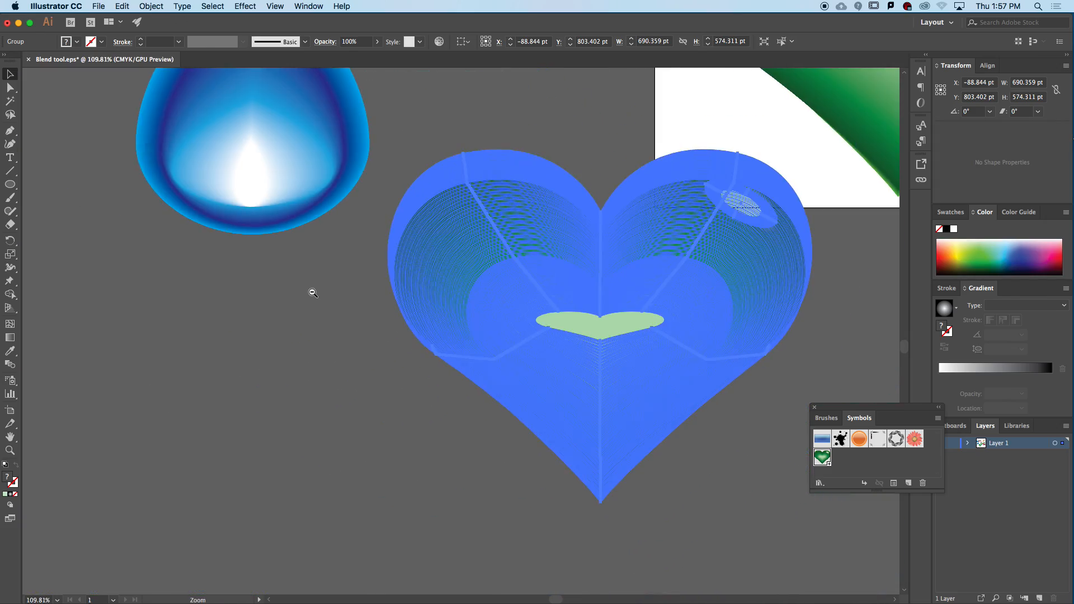
click(829, 294)
drag(776, 281, 637, 292)
drag(648, 291, 410, 342)
click(439, 344)
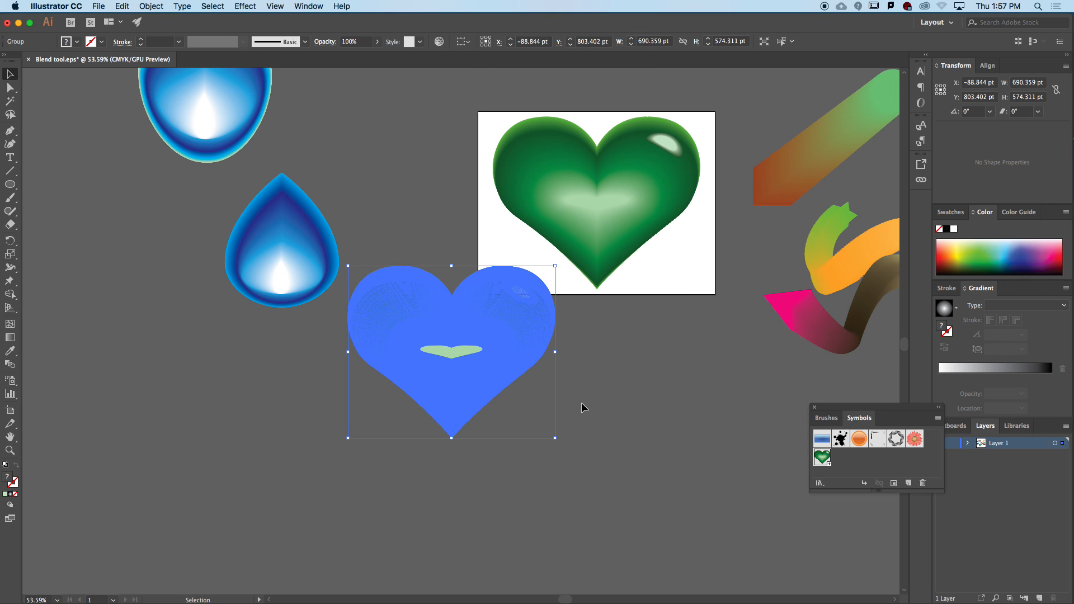
Create a dynamic movie clip symbol named Green heart2 from the expanded heart and place its instance below the small blue drop.
click(910, 483)
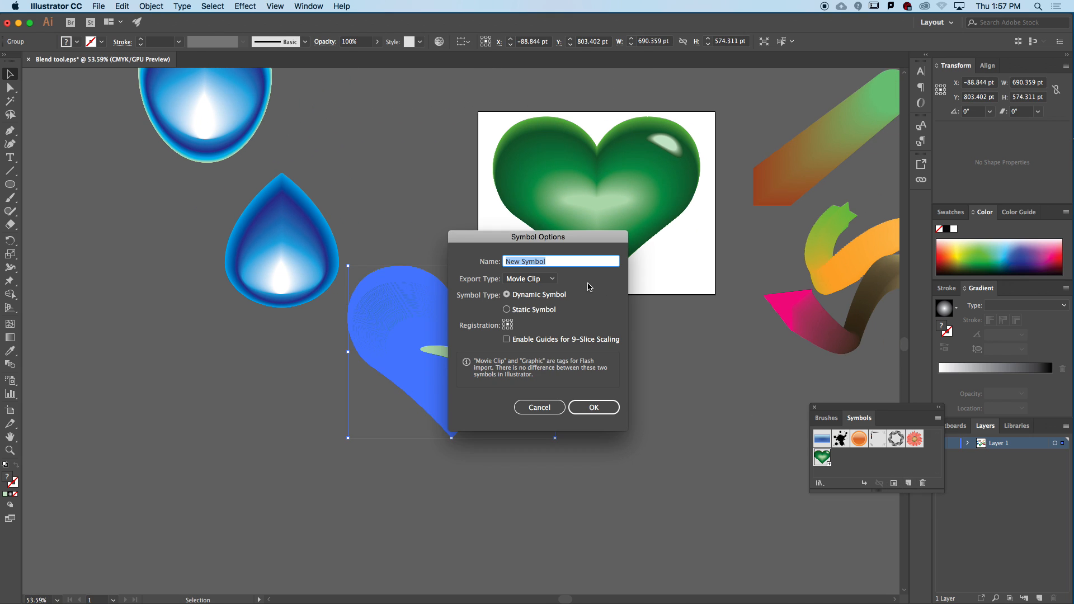
text(Gr)
click(603, 404)
drag(448, 331, 290, 403)
click(633, 415)
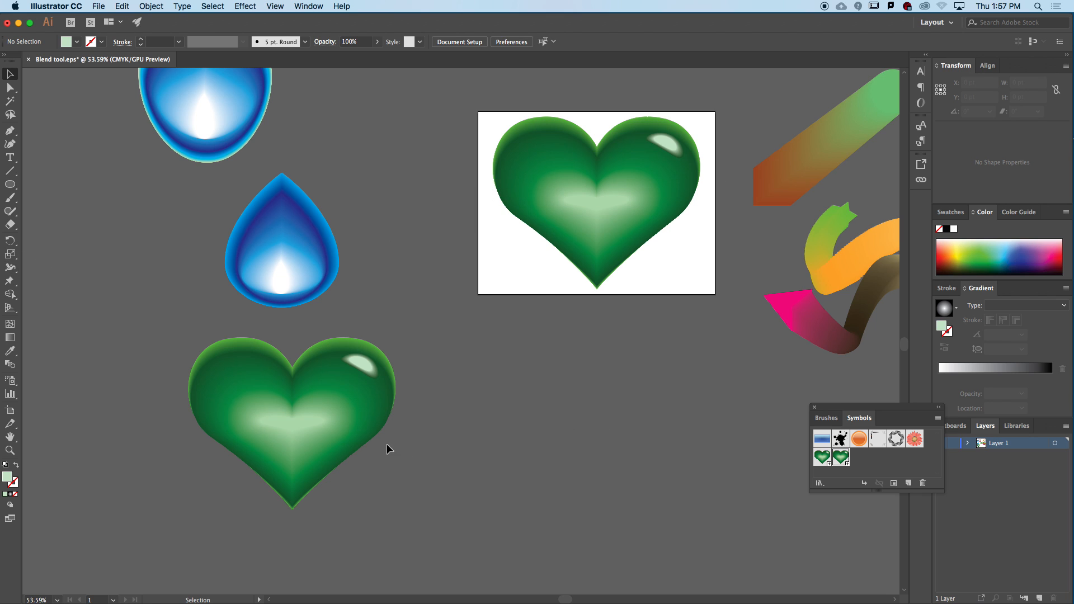
Try recoloring the Green heart2 instance with the Metal and FOCOLTONE color libraries.
click(358, 407)
click(544, 41)
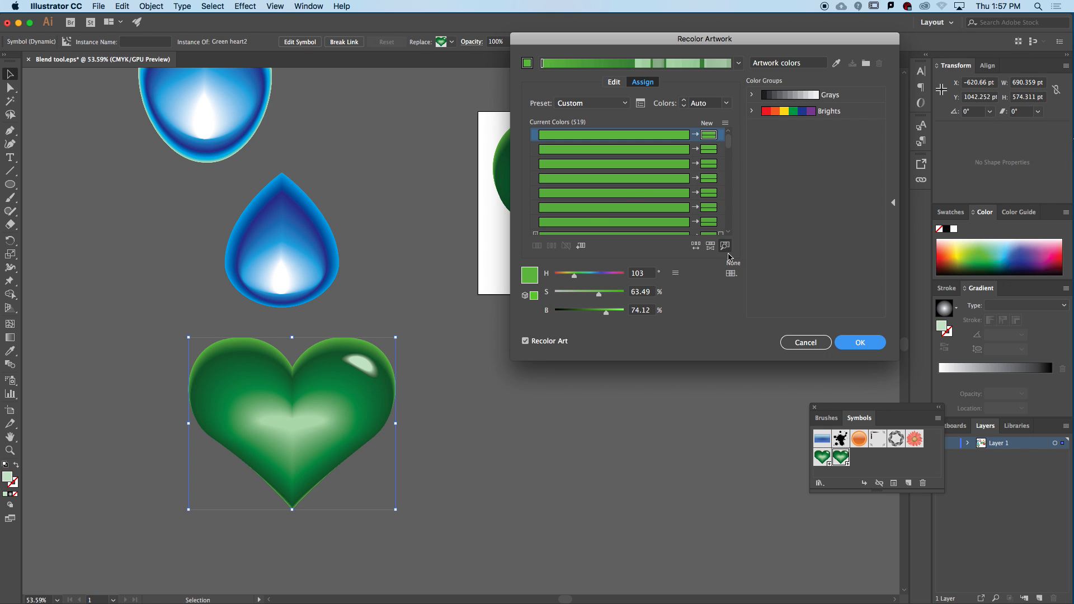
click(734, 273)
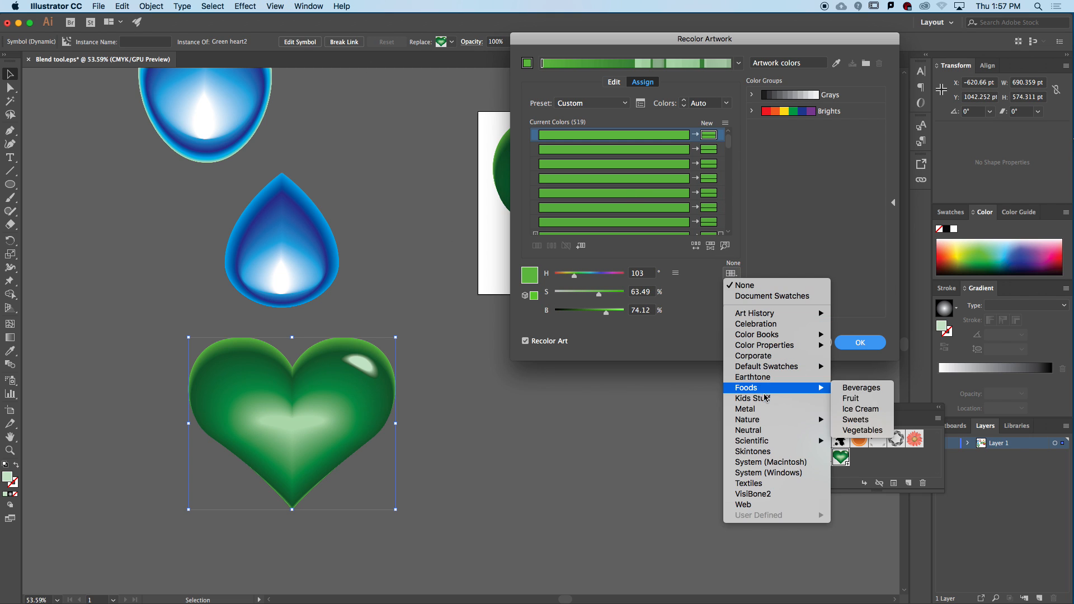
click(749, 409)
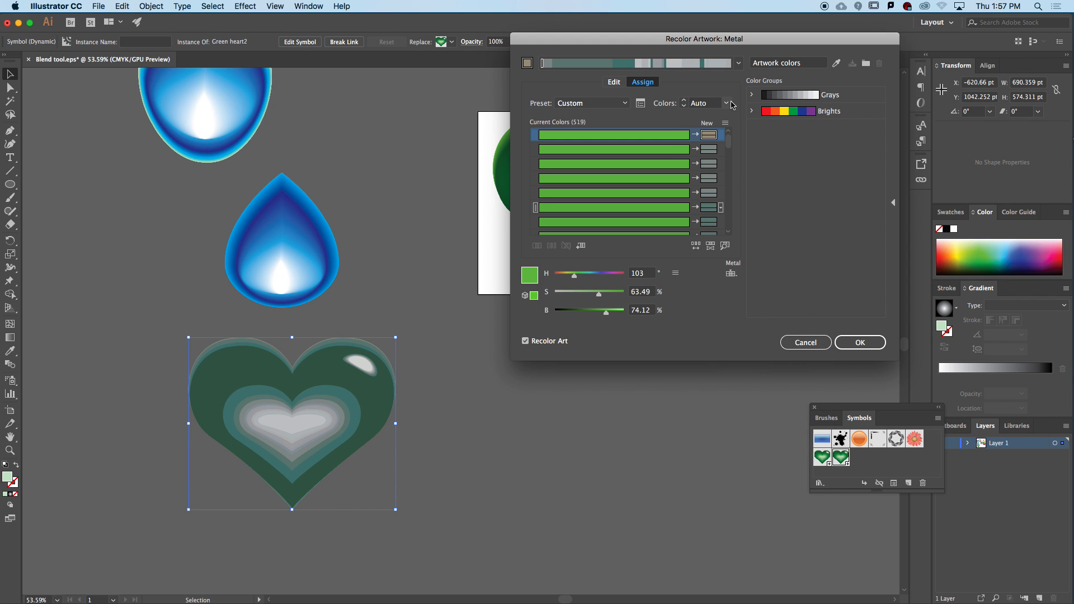
click(731, 274)
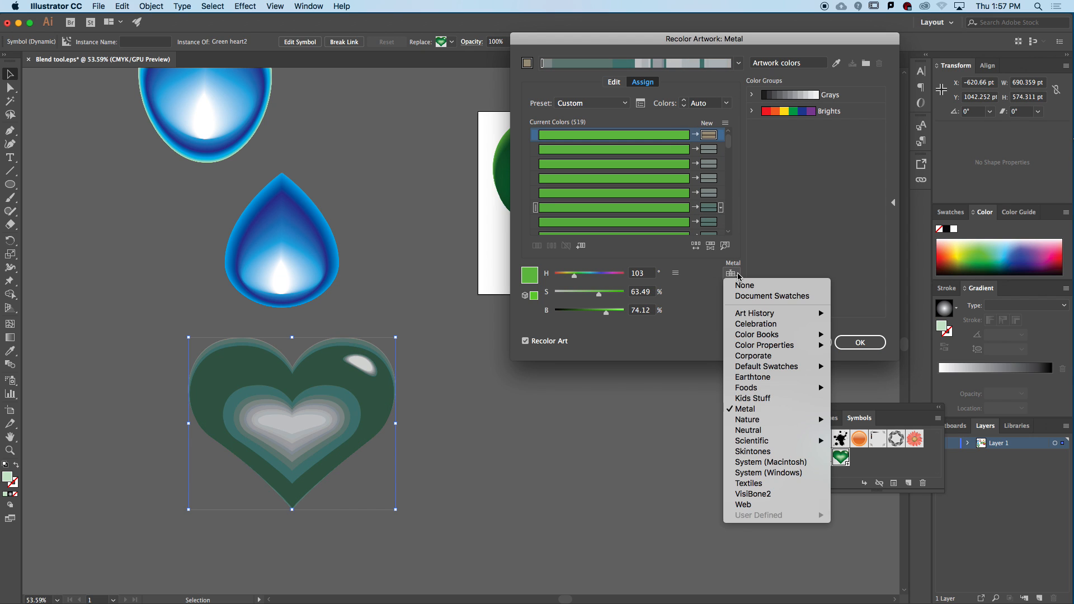
mouse_move(772, 335)
click(866, 355)
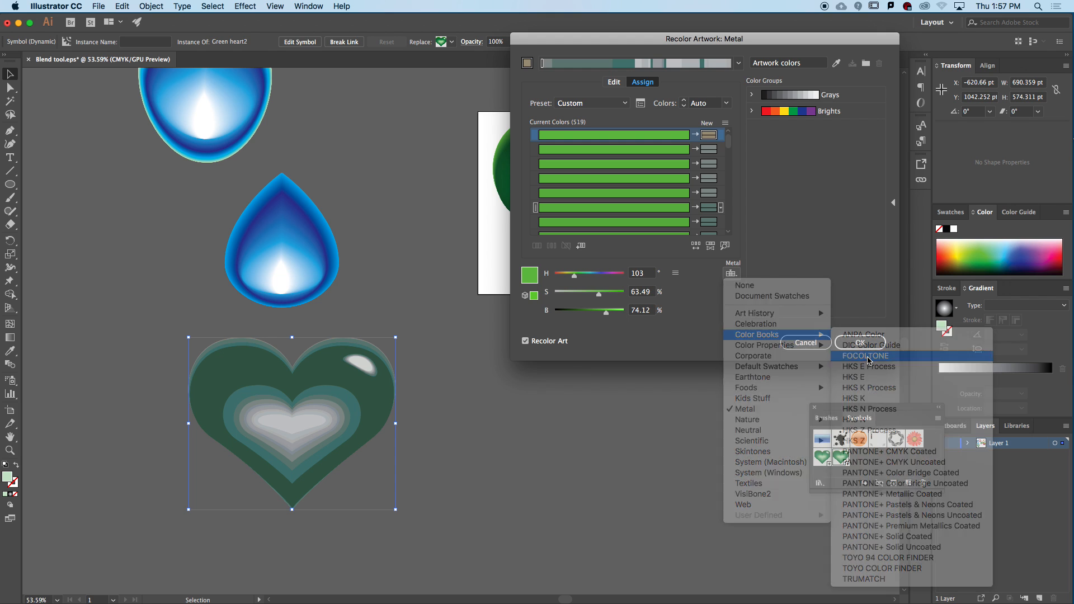
Try limiting the heart's recoloring to the Kids Stuff, VisiBone2 and Earthtone libraries.
click(732, 274)
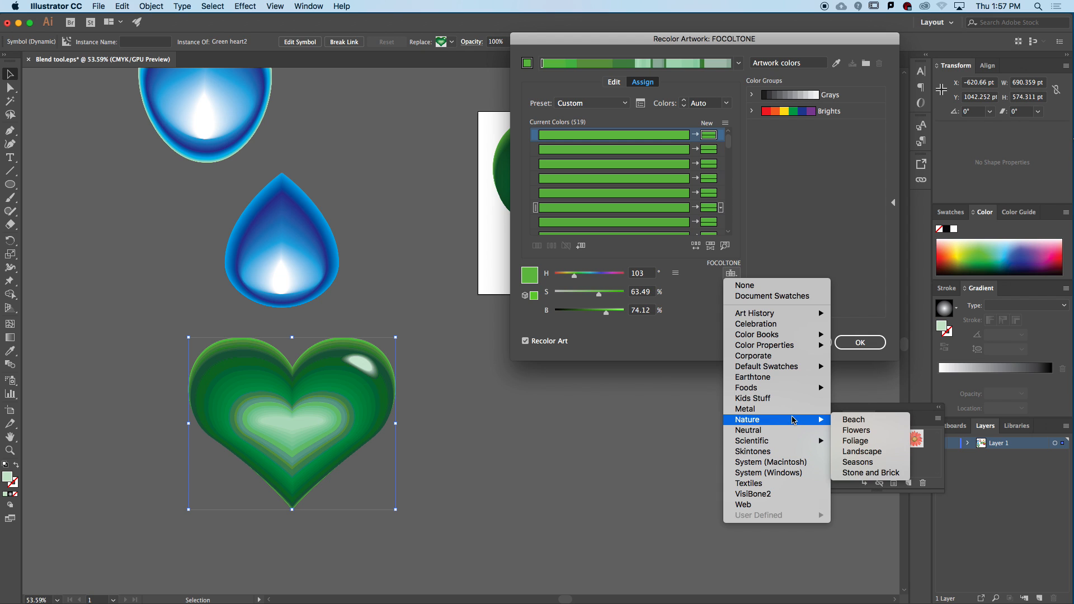
click(794, 398)
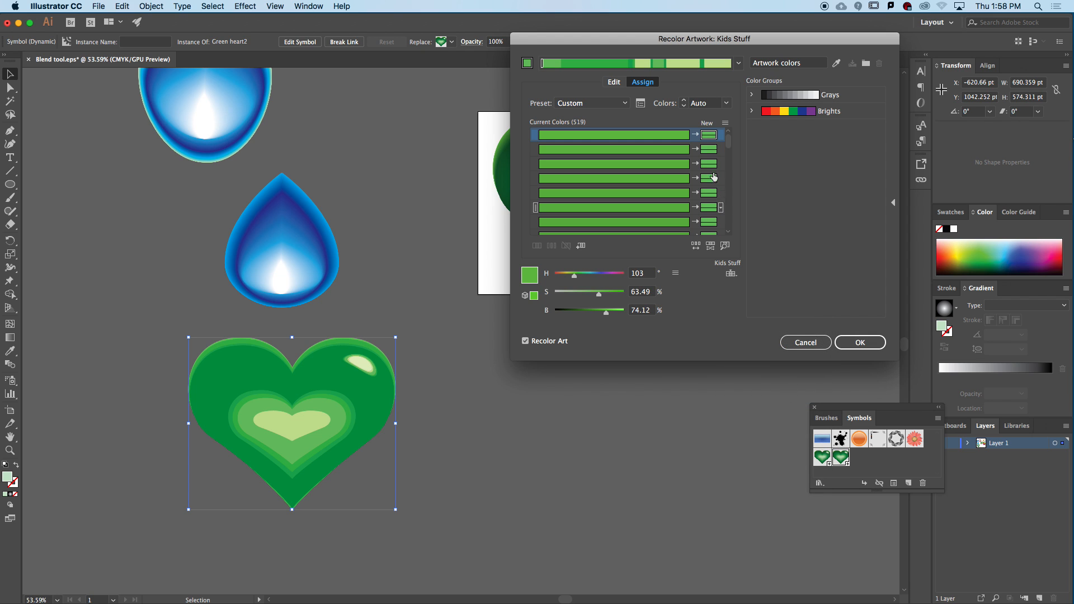
click(731, 273)
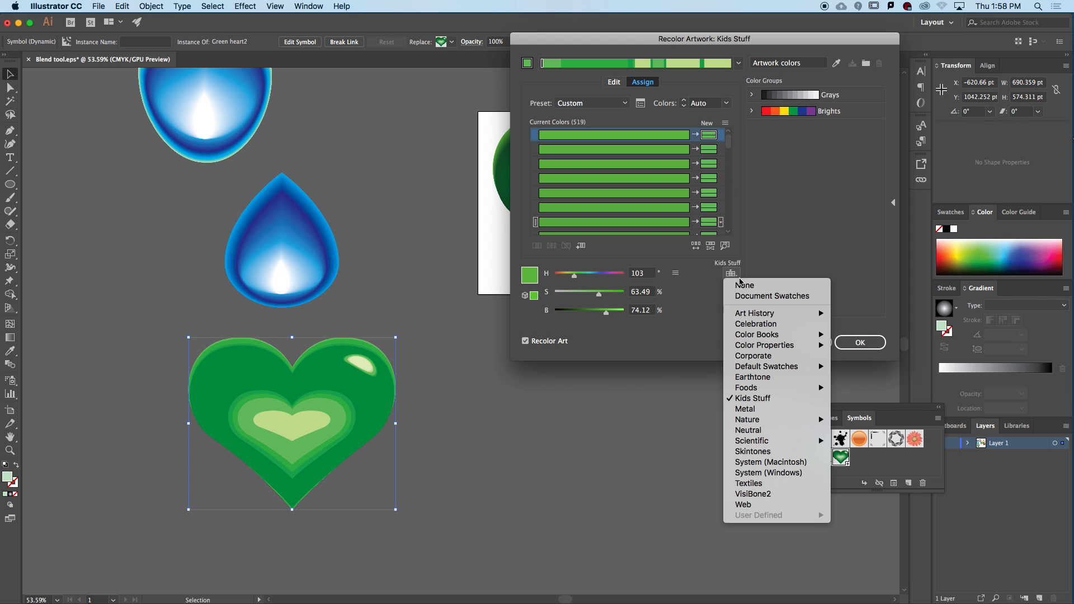
click(753, 494)
click(732, 274)
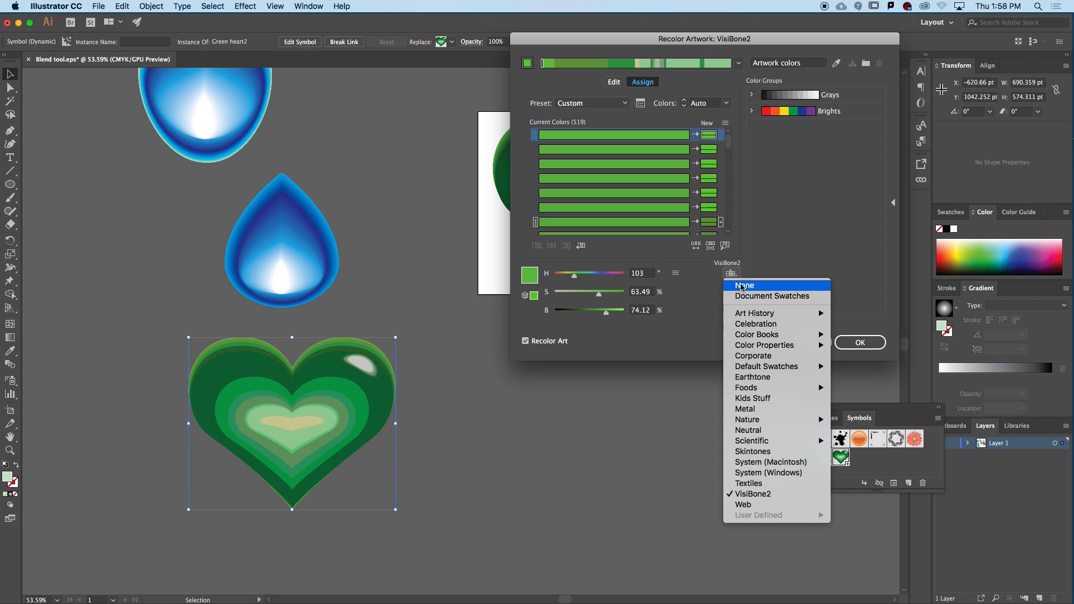
click(778, 385)
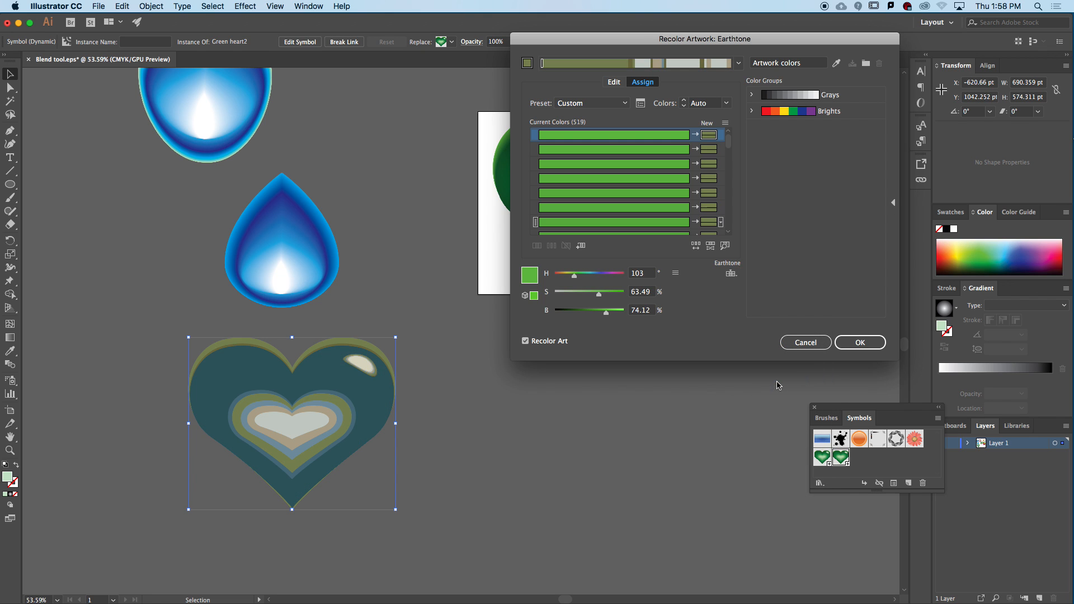
Try locating the current color in the artwork, limit the recoloring to the Fruit library and close the recoloring.
click(725, 246)
click(732, 273)
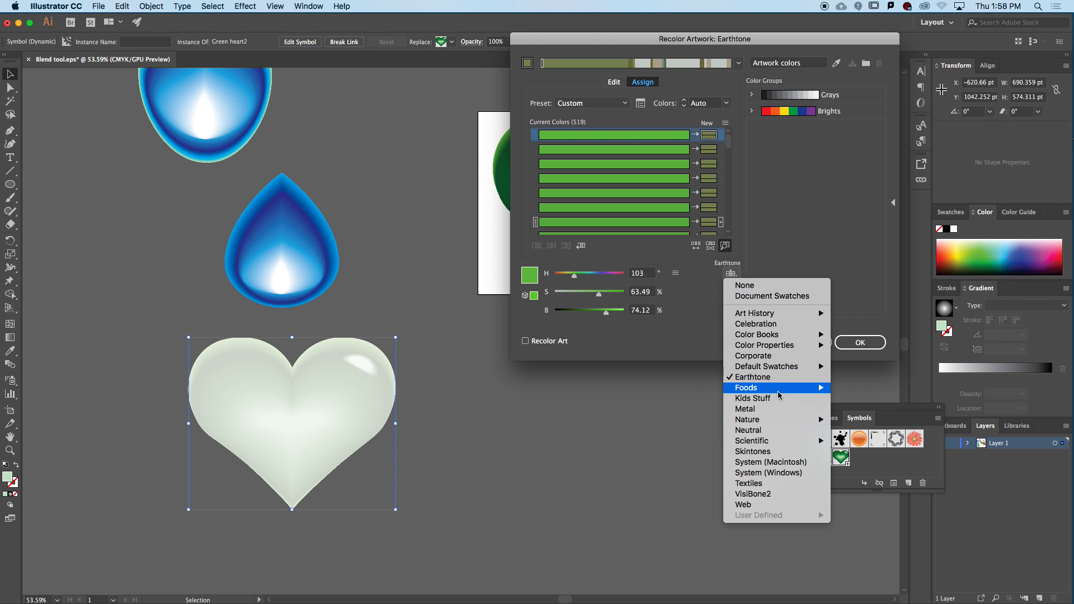
mouse_move(779, 389)
click(851, 399)
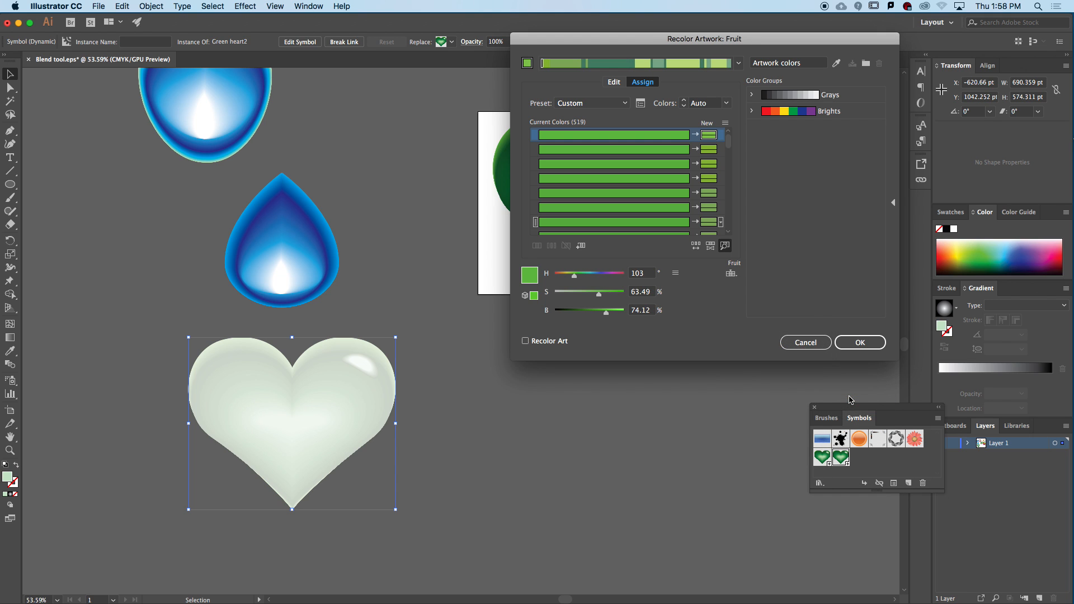
click(860, 342)
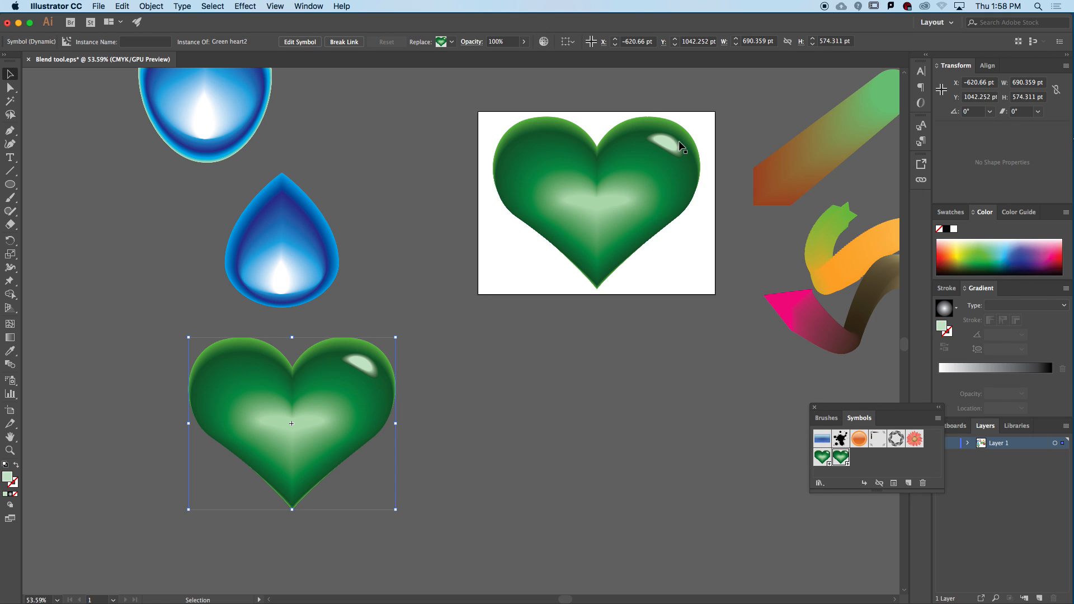
Recolor the Green heart2 artwork with the Brights color group and deselect it.
click(544, 42)
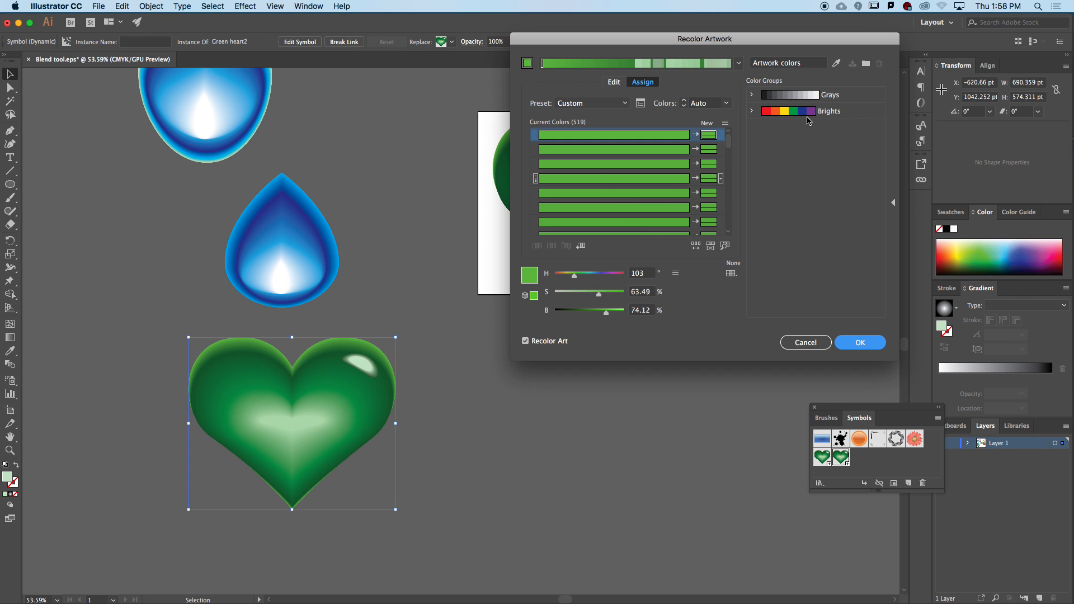
click(808, 112)
click(871, 344)
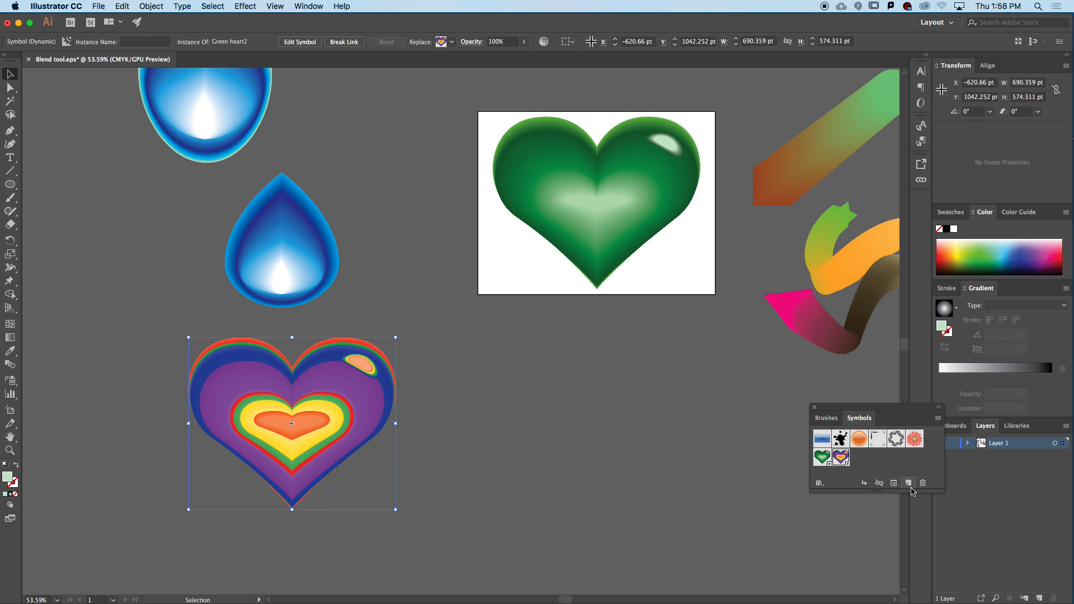
click(473, 426)
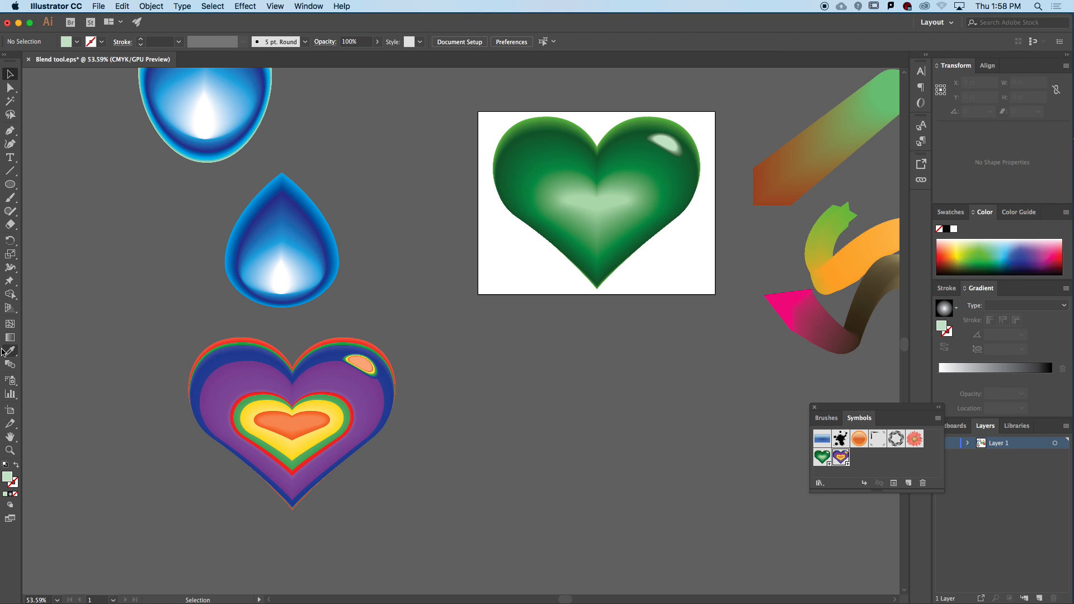
Spray a cluster of the multicolored heart symbols across the artboard with the Symbol Sprayer.
click(10, 383)
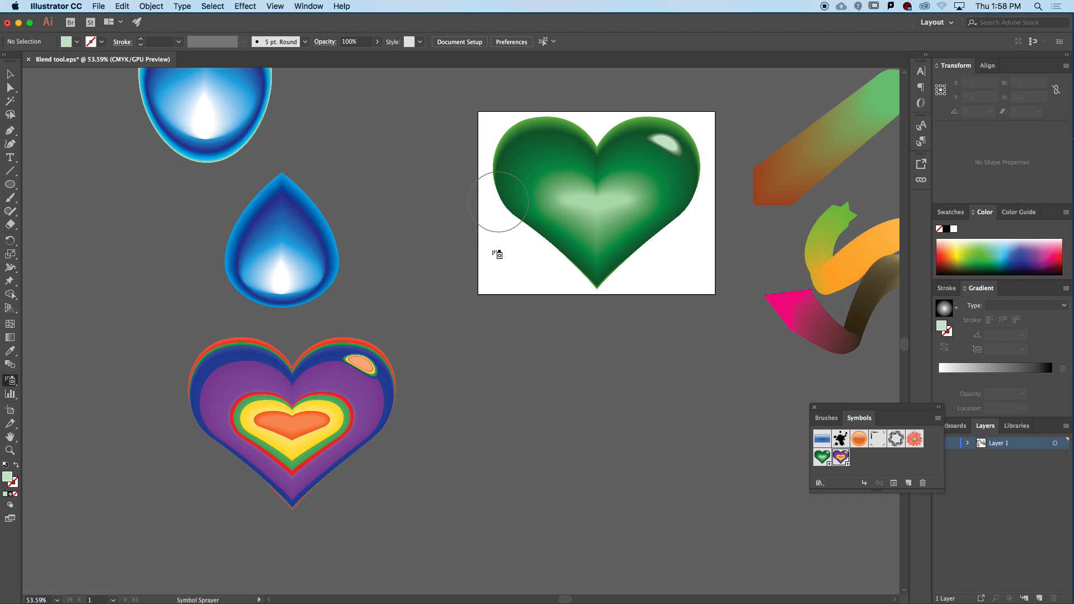
mouse_move(575, 235)
mouse_down()
mouse_move(629, 202)
mouse_move(713, 186)
mouse_move(679, 258)
mouse_up()
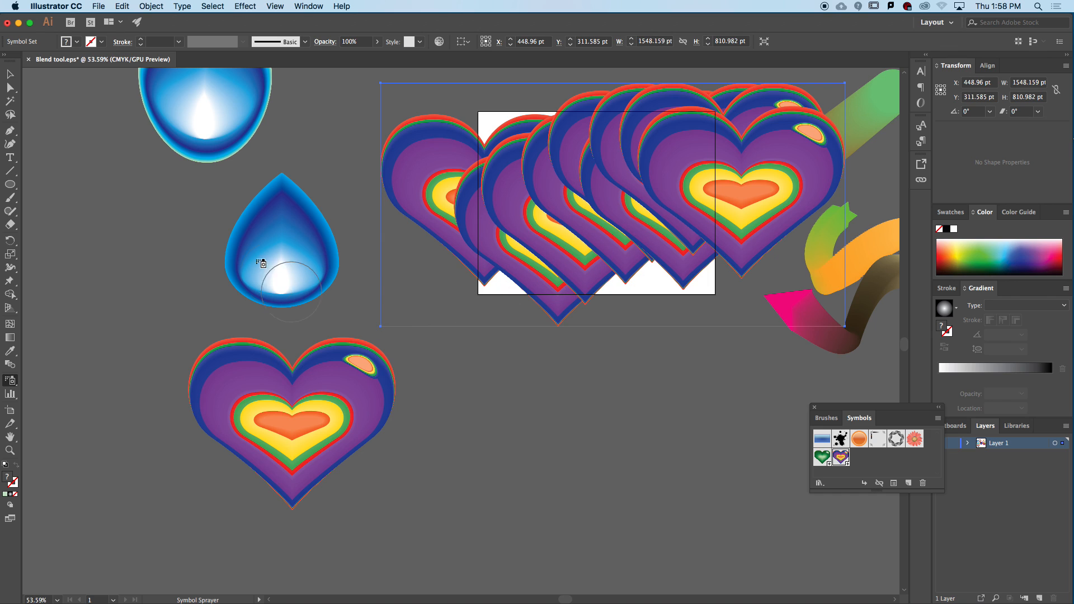
click(10, 74)
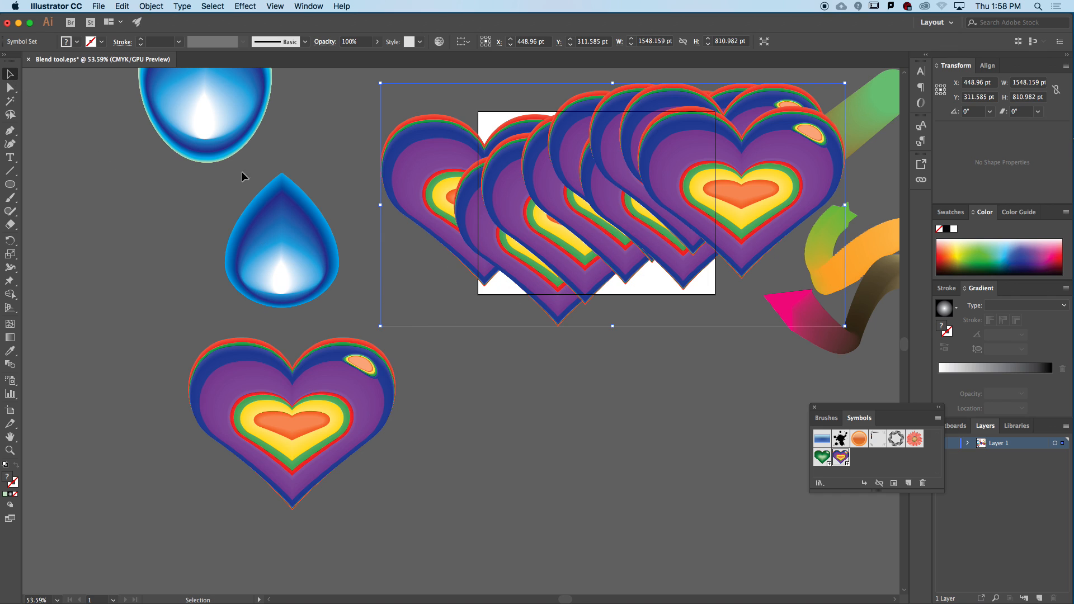
Scale the artwork inside the Green heart2 symbol down to about 40 by 34 pt and leave symbol editing.
double_click(840, 460)
click(558, 267)
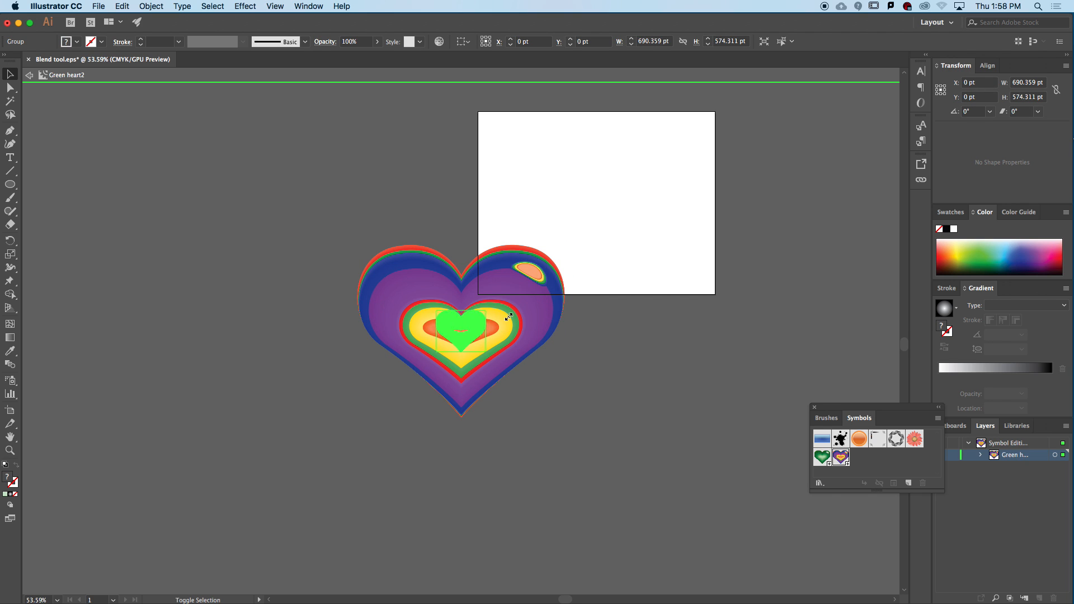
drag(490, 328, 488, 332)
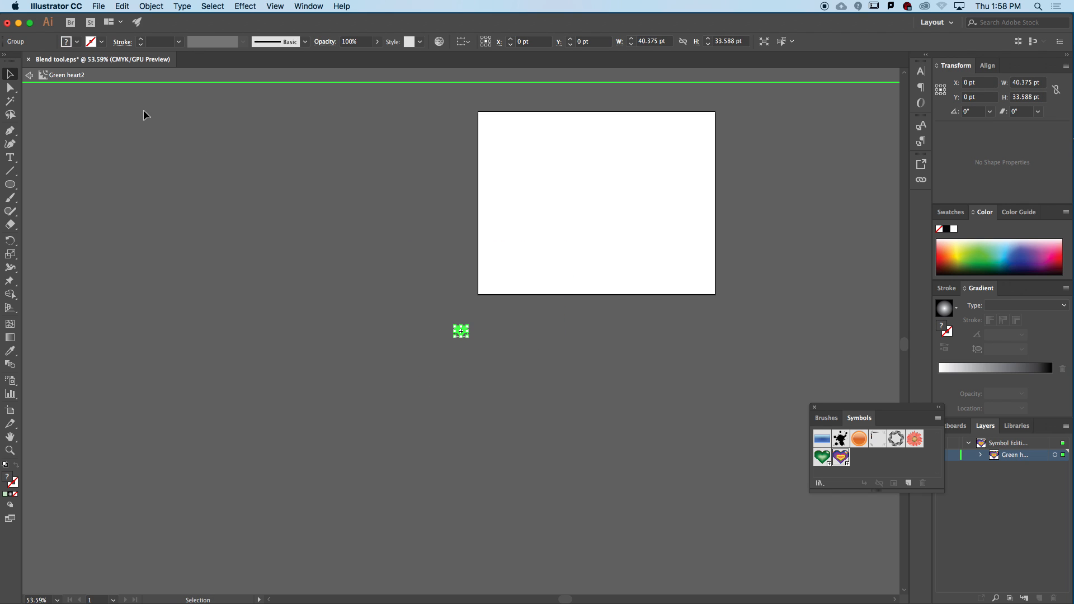
click(30, 76)
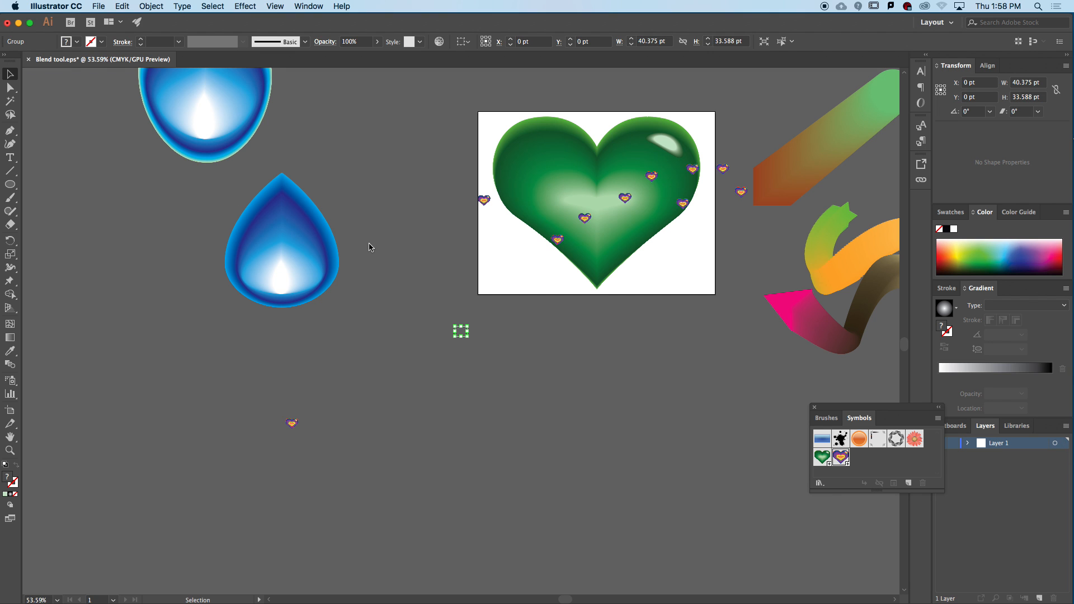
Spray many of the small multicolored heart symbols over the green heart and around the artboard.
click(589, 222)
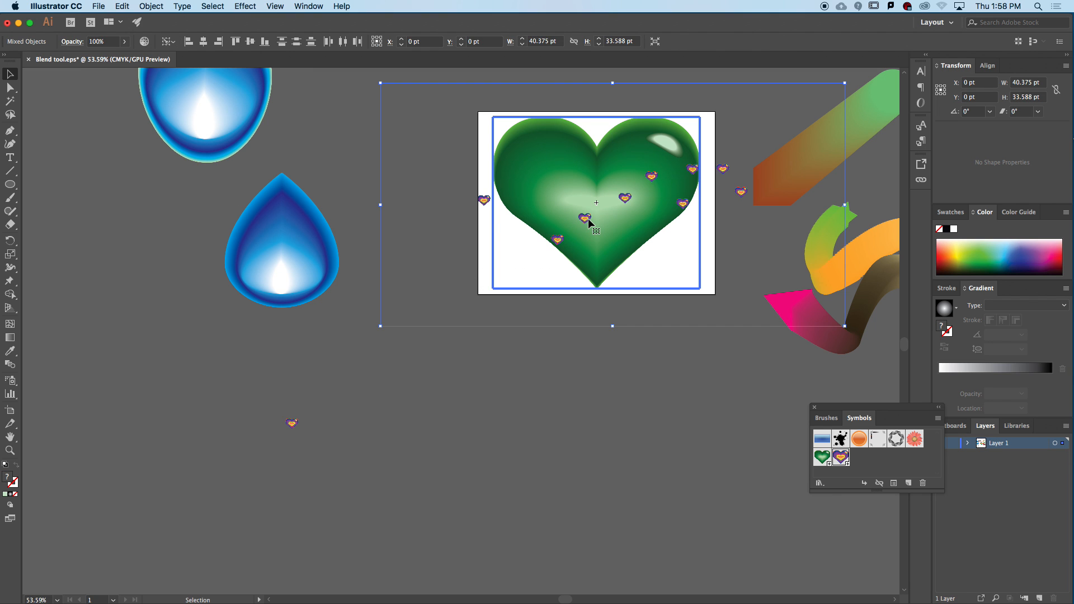
click(10, 380)
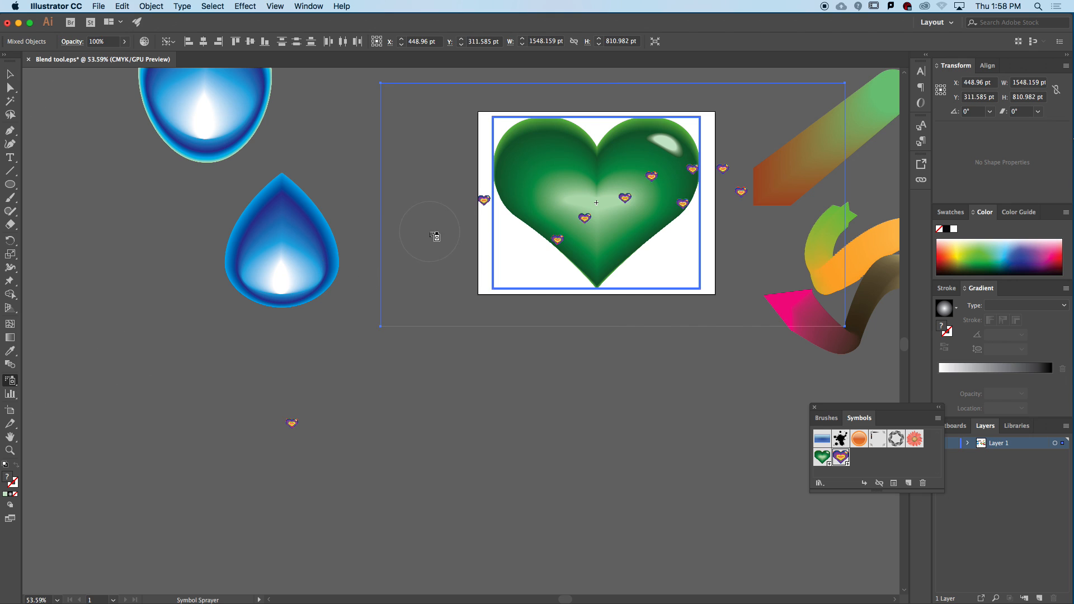
click(488, 209)
click(636, 334)
super+click(597, 338)
mouse_move(556, 242)
mouse_down()
mouse_move(479, 206)
mouse_move(485, 227)
mouse_move(525, 247)
mouse_move(688, 181)
mouse_move(569, 268)
mouse_move(503, 257)
mouse_move(477, 211)
mouse_move(503, 264)
mouse_up()
Detach the group of symbol tools as a floating toolbar above the blue drop shapes.
click(9, 380)
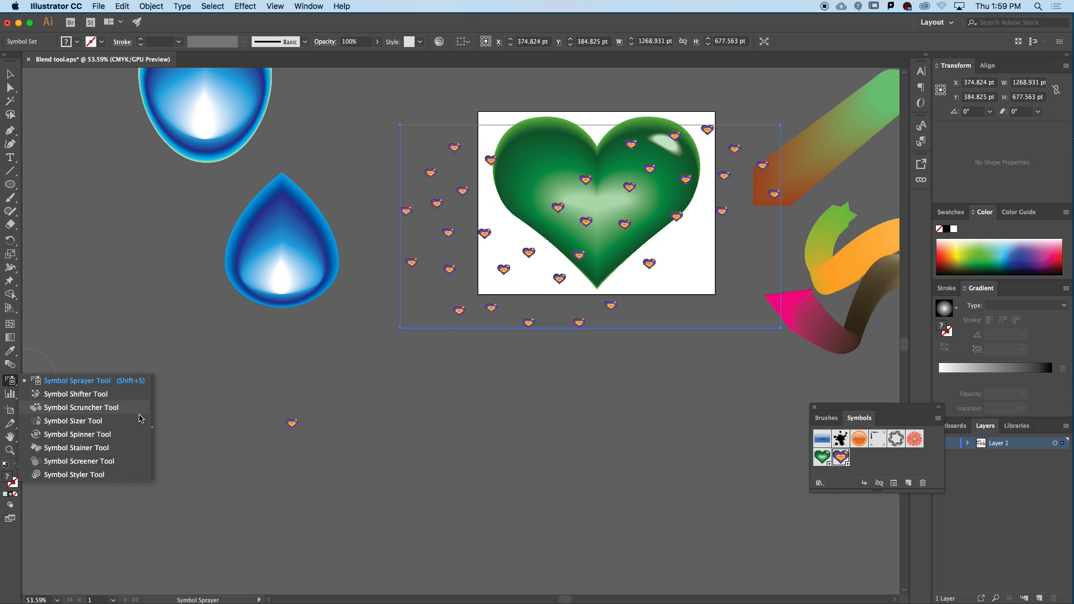
click(153, 428)
drag(90, 385, 242, 121)
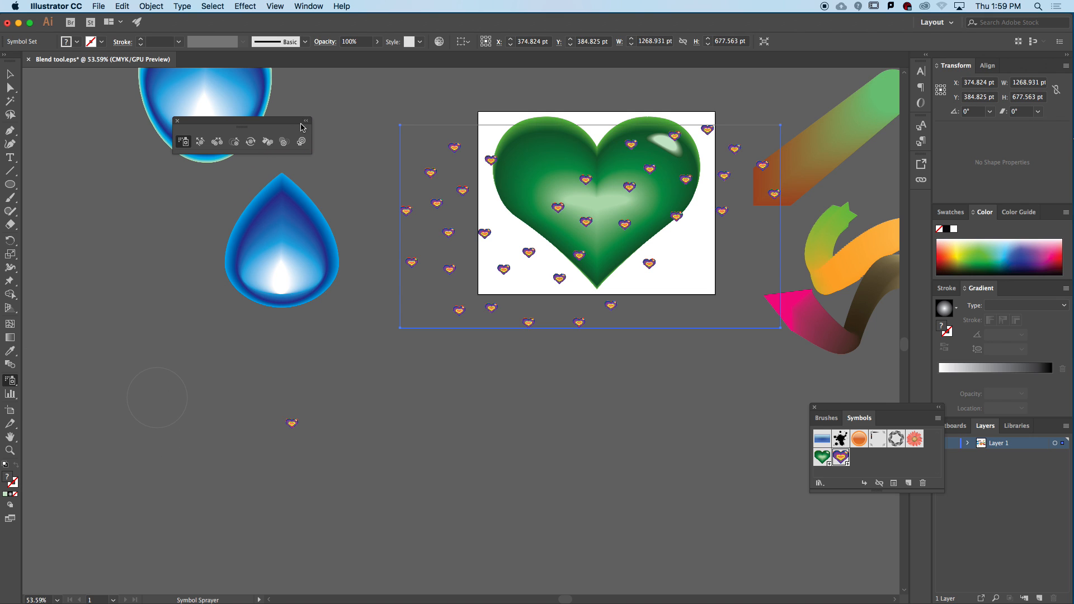
Pull the sprayed heart symbols closer together with the Symbol Scruncher, using an enlarged brush.
click(219, 142)
key(bracketright)
key(bracketright)
key(bracketright)
key(bracketright)
click(457, 193)
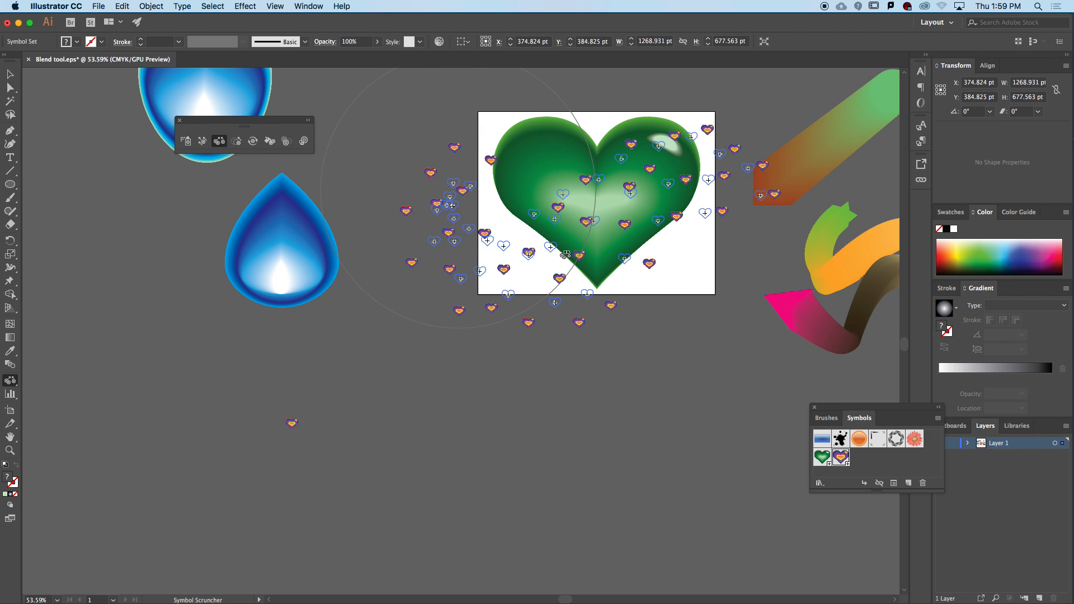
drag(564, 255, 595, 244)
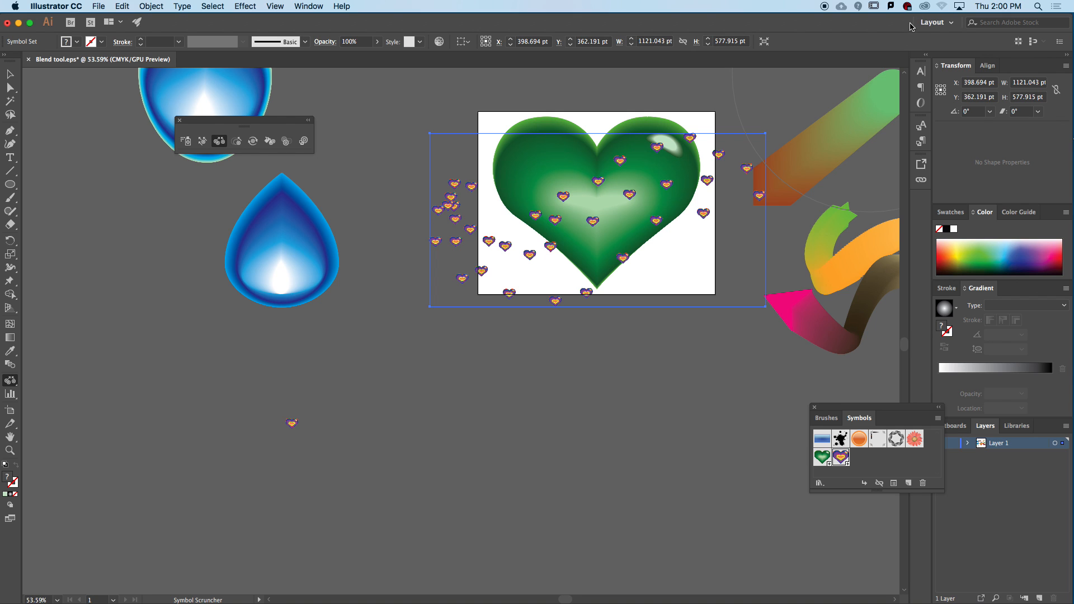
mouse_move(535, 242)
mouse_down()
mouse_move(689, 177)
mouse_move(707, 183)
mouse_move(645, 203)
mouse_move(555, 268)
mouse_move(488, 254)
mouse_move(557, 267)
mouse_move(649, 205)
mouse_up()
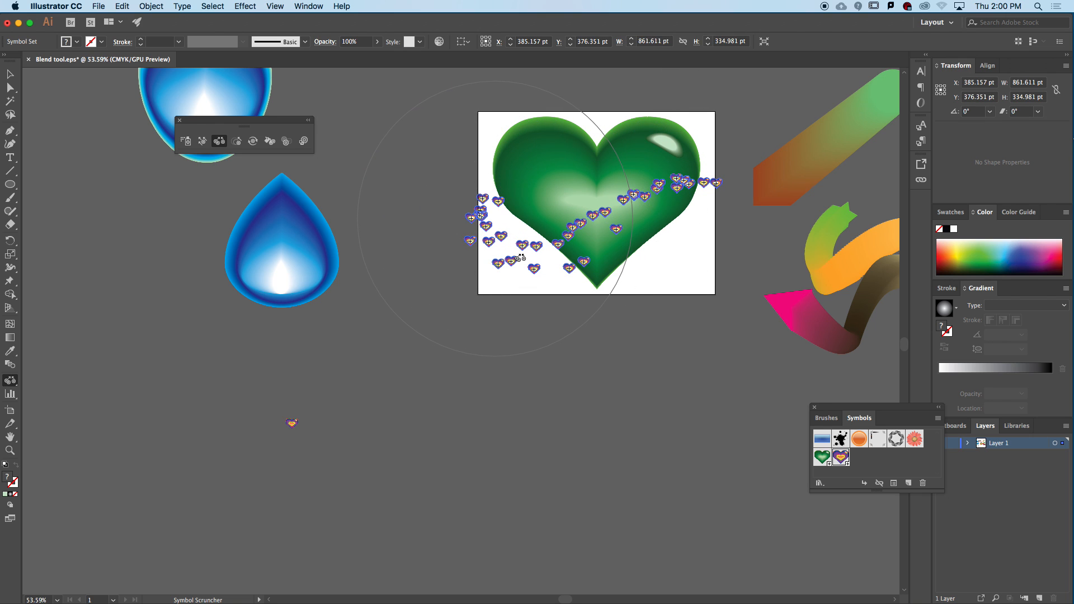
drag(522, 255, 541, 252)
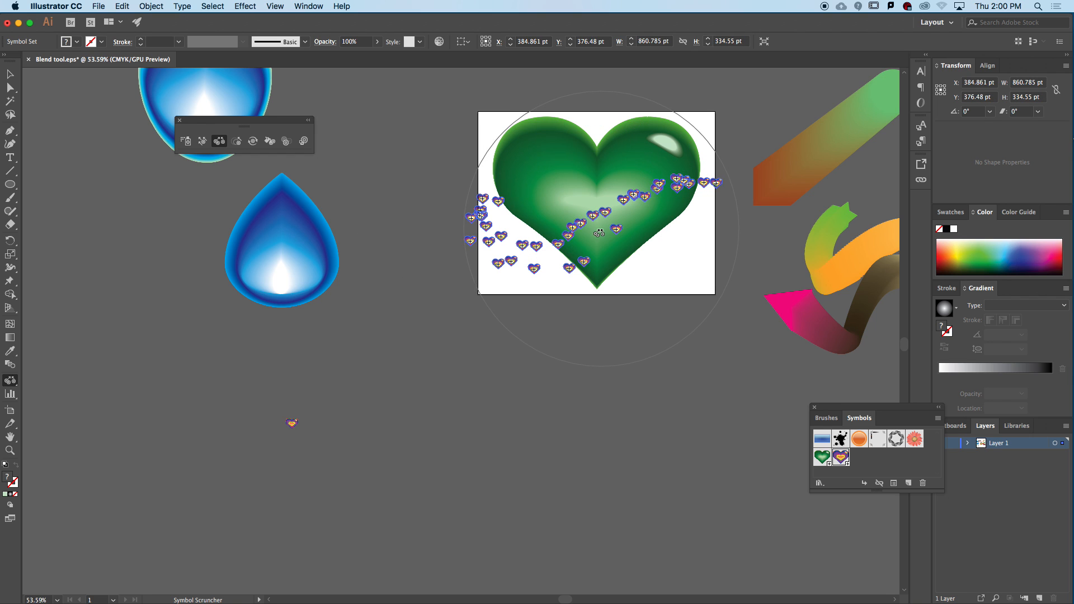
Shift the sprayed hearts slightly with the Symbol Shifter, and resize them with the Symbol Sizer, enlarging the middle ones and shrinking the left ones.
click(203, 142)
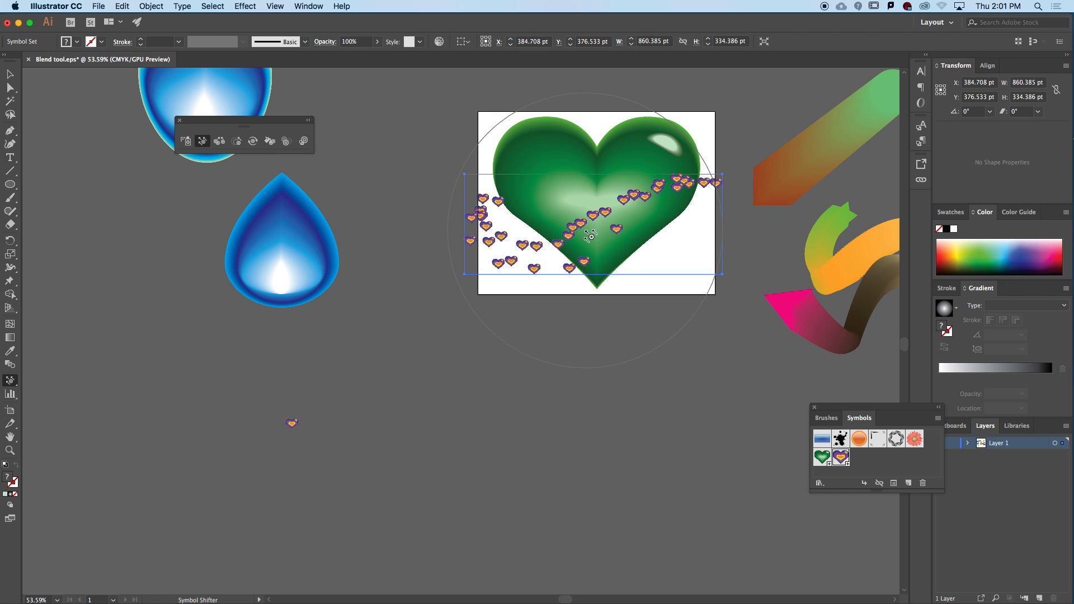
drag(587, 234, 578, 231)
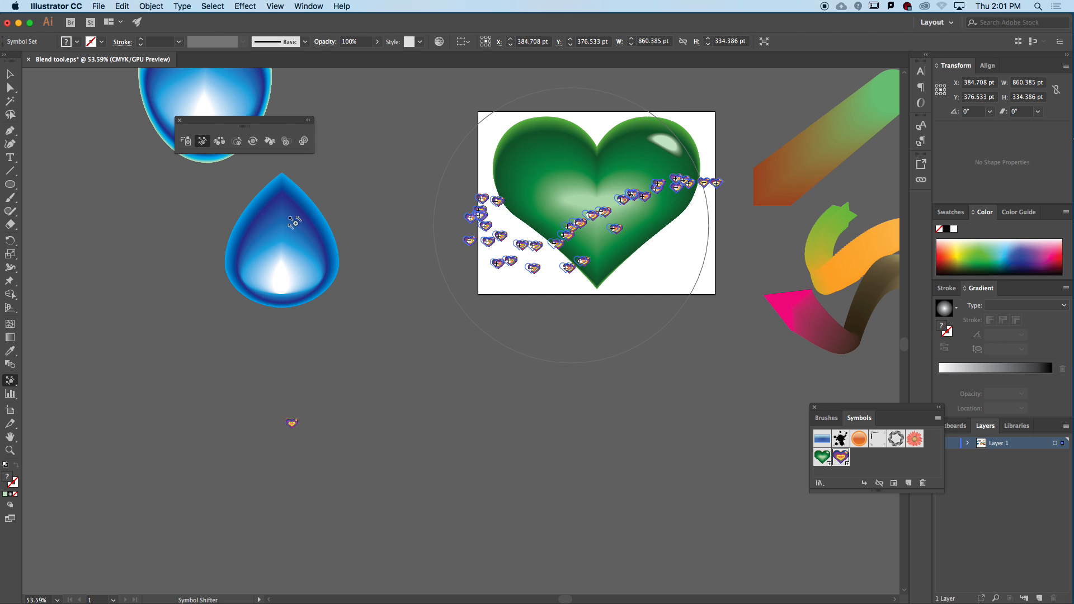
click(238, 146)
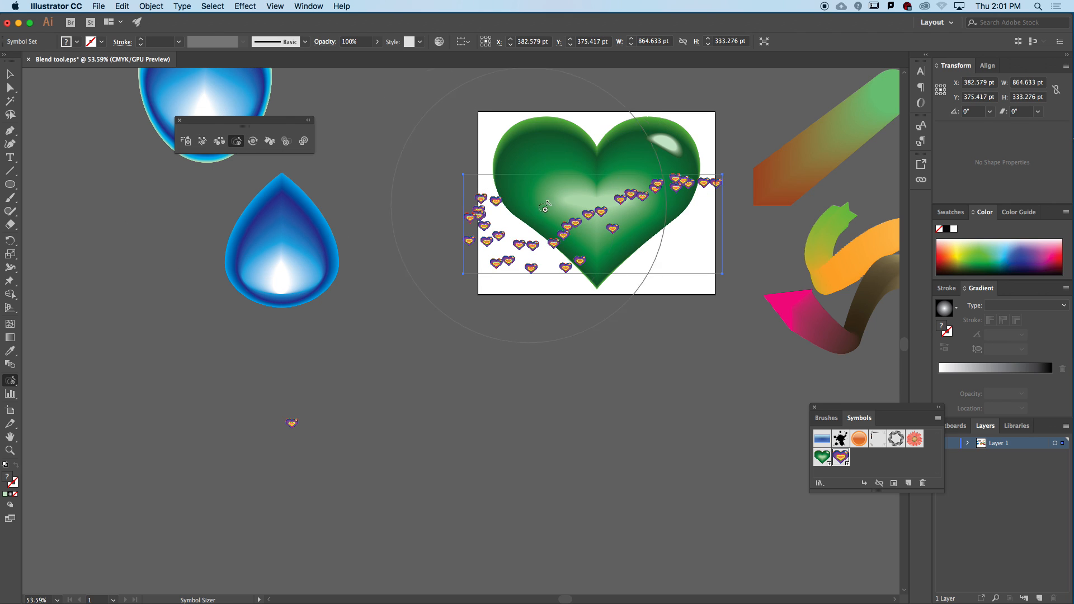
click(572, 237)
mouse_move(571, 238)
mouse_down()
mouse_move(570, 226)
mouse_move(601, 256)
mouse_up()
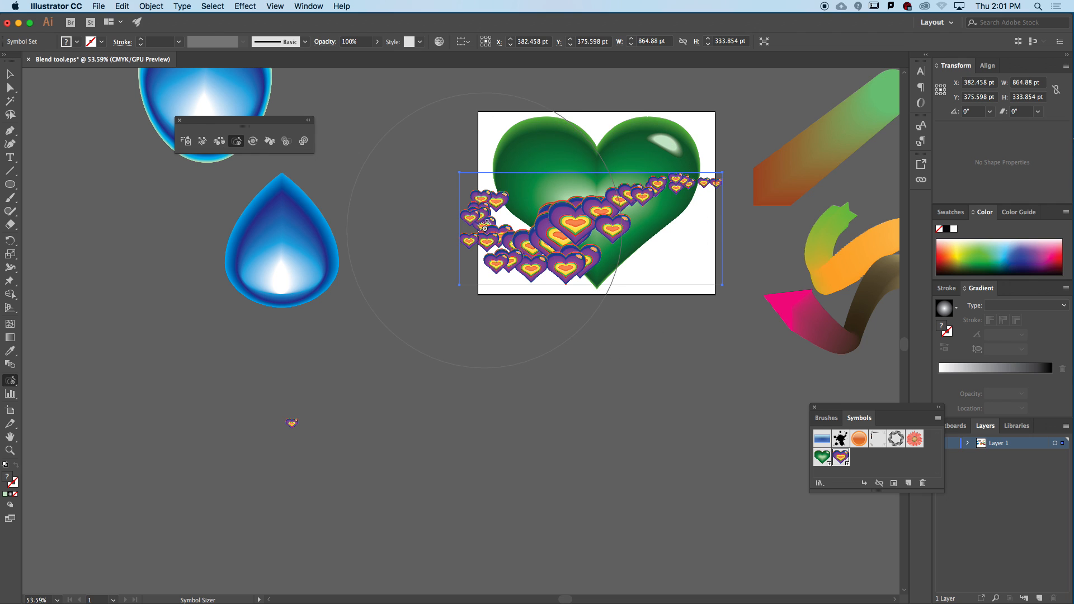
mouse_move(478, 213)
mouse_down()
mouse_move(650, 207)
mouse_move(683, 194)
mouse_up()
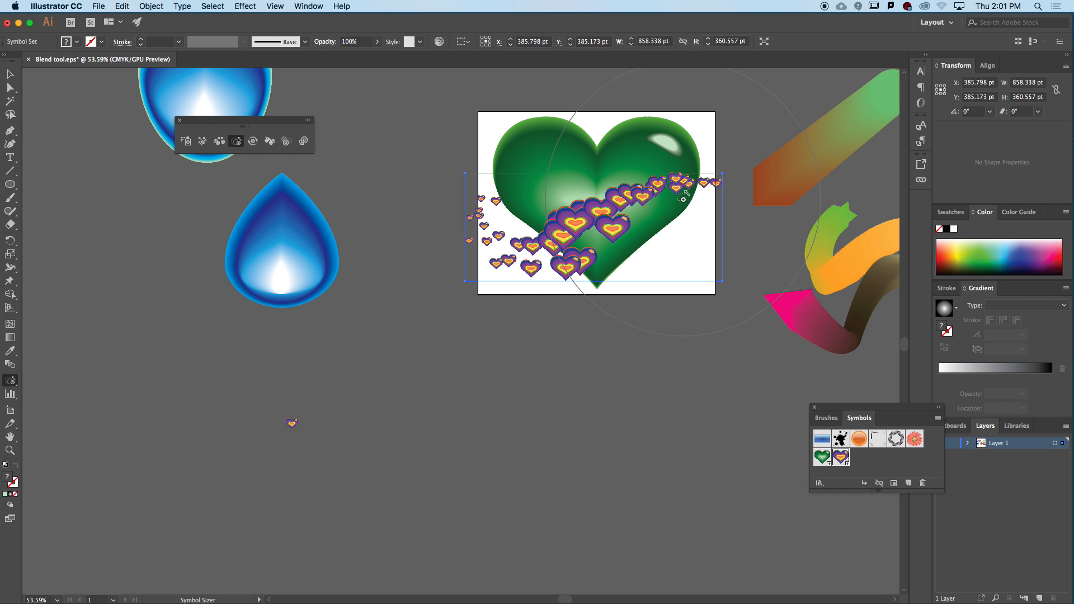
Spray more multicolored hearts along the curved band with the Symbol Sprayer and deselect the set.
click(186, 141)
mouse_move(494, 234)
mouse_down()
mouse_move(487, 206)
mouse_move(491, 239)
mouse_move(512, 245)
mouse_move(493, 241)
mouse_move(487, 217)
mouse_up()
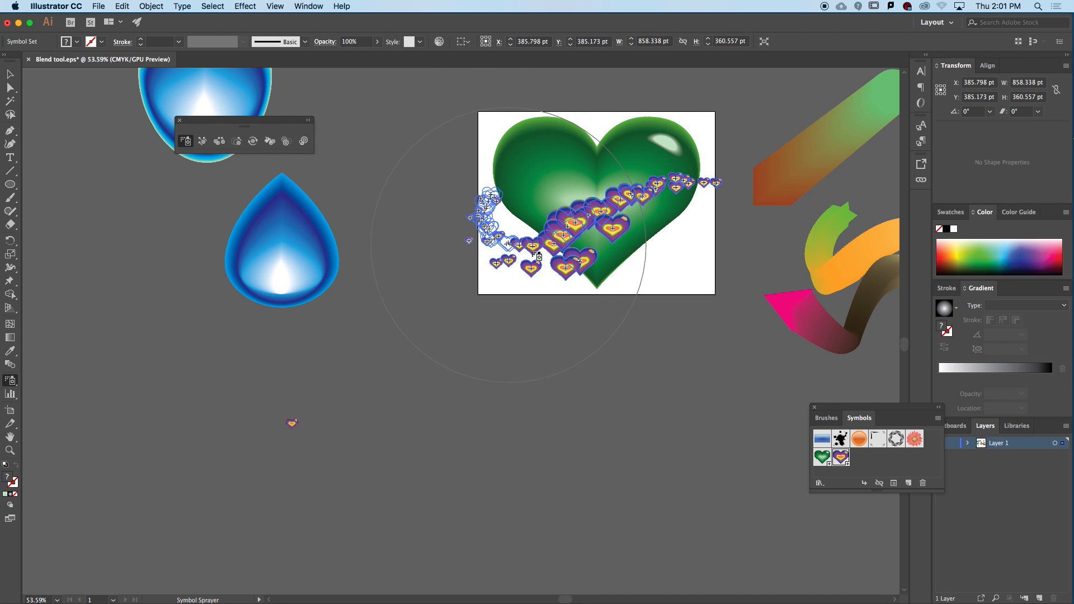
drag(537, 256, 538, 253)
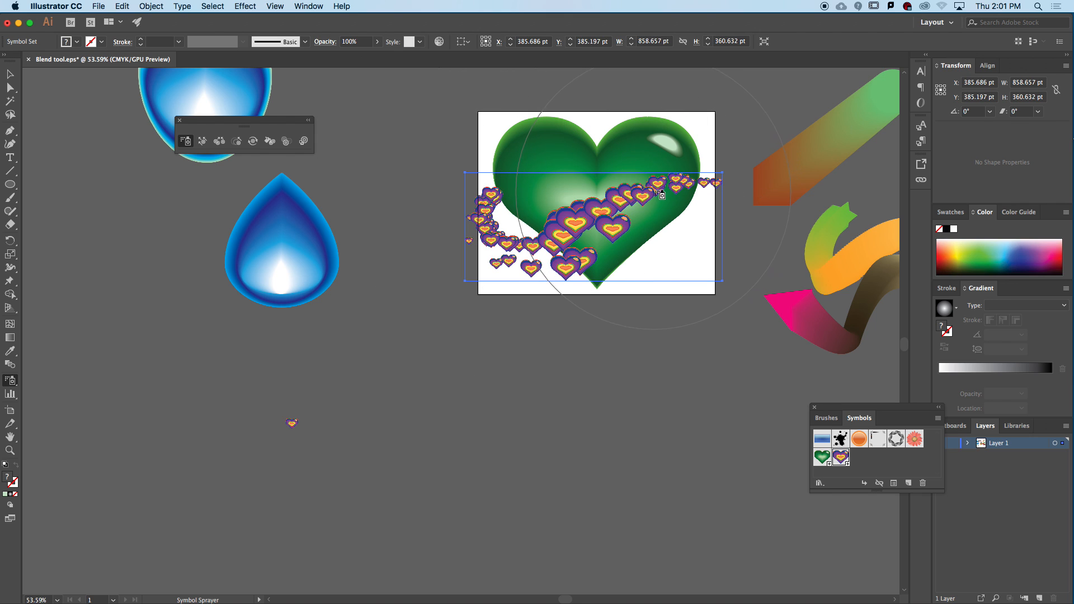
mouse_move(704, 184)
mouse_down()
mouse_move(733, 187)
mouse_move(676, 189)
mouse_move(631, 208)
mouse_move(563, 261)
mouse_move(532, 262)
mouse_move(497, 238)
mouse_move(531, 262)
mouse_move(564, 246)
mouse_move(503, 252)
mouse_move(489, 219)
mouse_move(499, 197)
mouse_move(500, 227)
mouse_up()
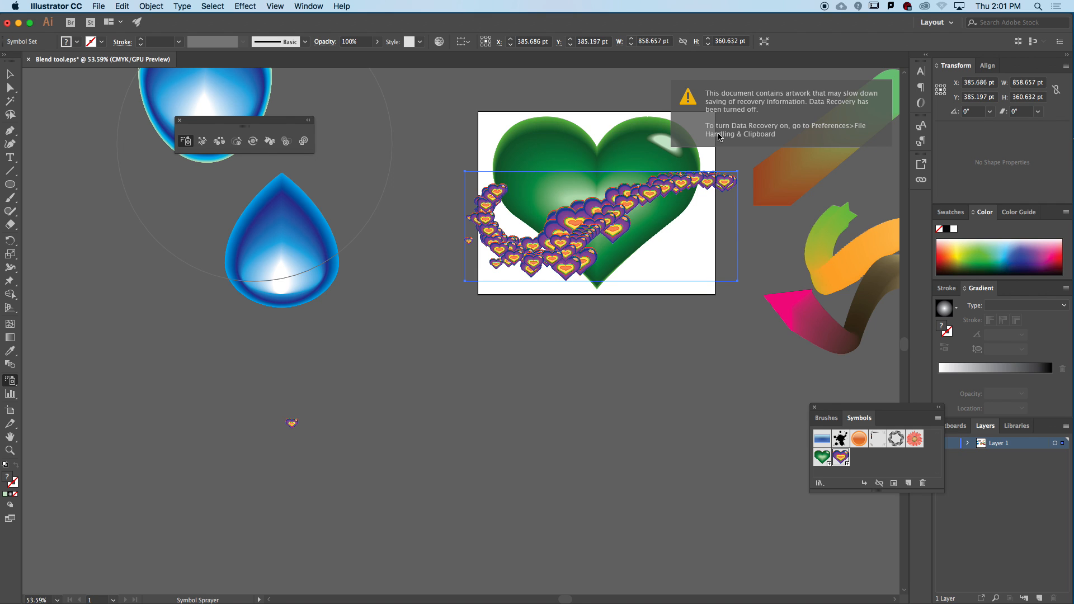
key(super+shift+a)
Select the sprayed heart symbol set and rotate its central hearts with the Symbol Spinner.
key(space)
mouse_move(641, 122)
mouse_down()
mouse_move(573, 190)
mouse_move(683, 198)
mouse_move(688, 176)
mouse_up()
key(super+space)
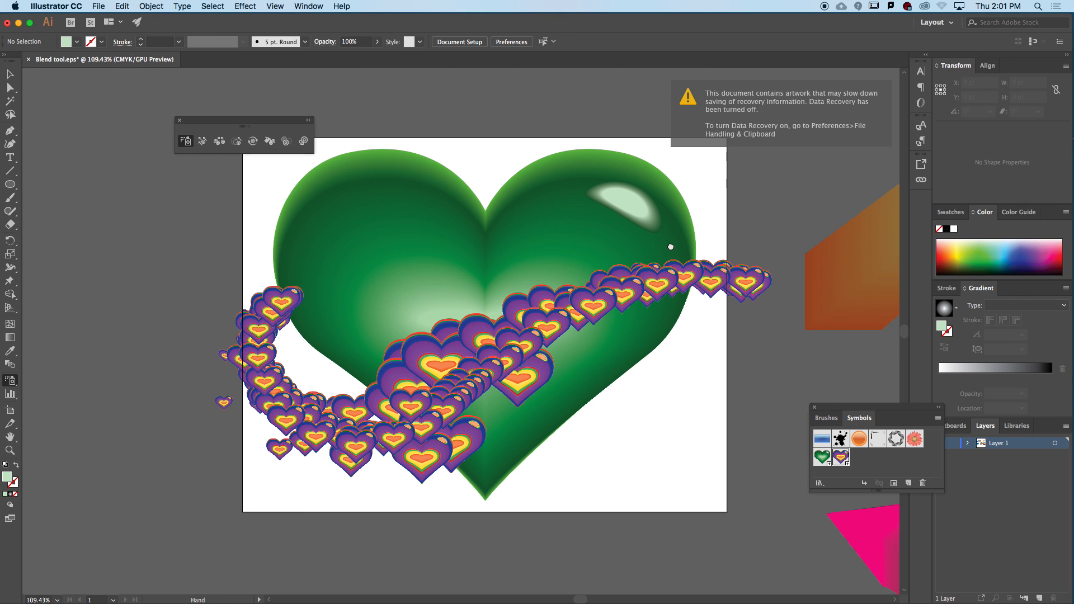
click(253, 141)
key(bracketleft)
key(bracketleft)
key(bracketleft)
key(bracketleft)
key(bracketleft)
key(bracketleft)
key(bracketleft)
key(bracketleft)
key(bracketleft)
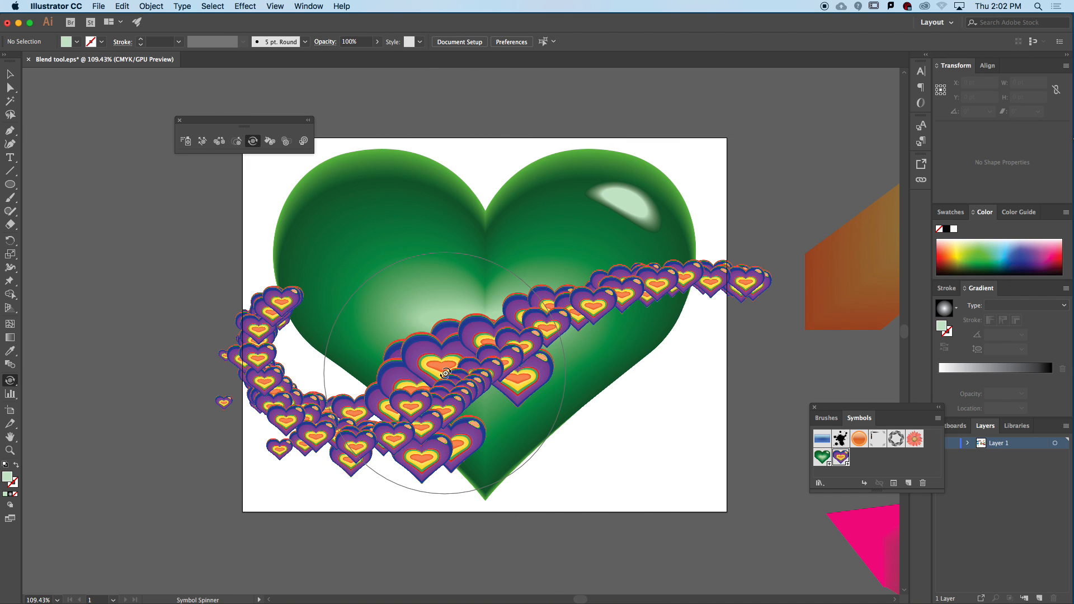
click(433, 370)
click(605, 330)
click(442, 368)
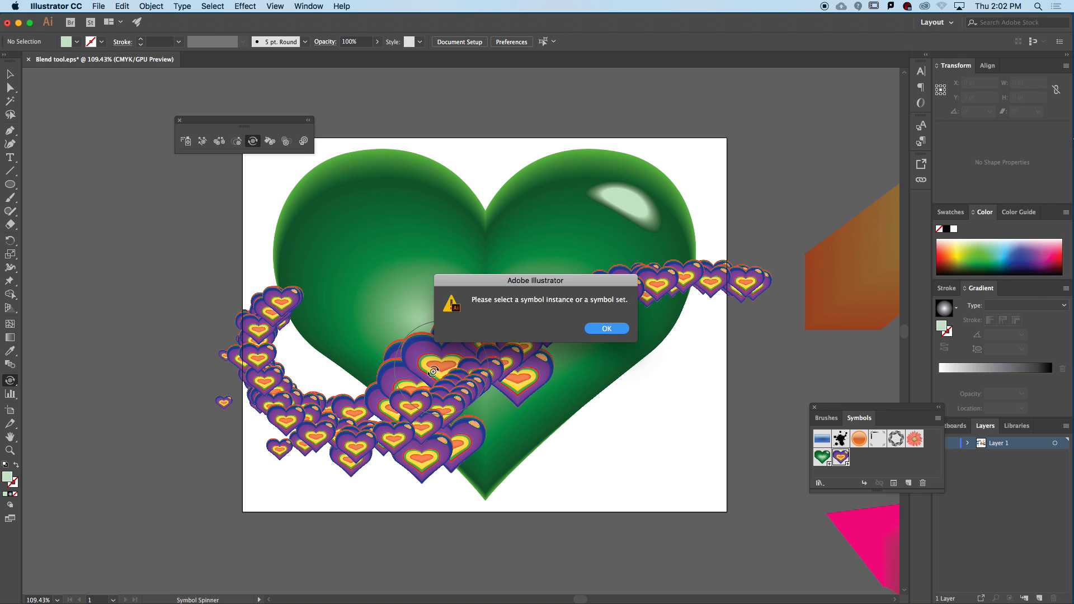
click(606, 329)
super+click(448, 378)
drag(448, 379, 460, 375)
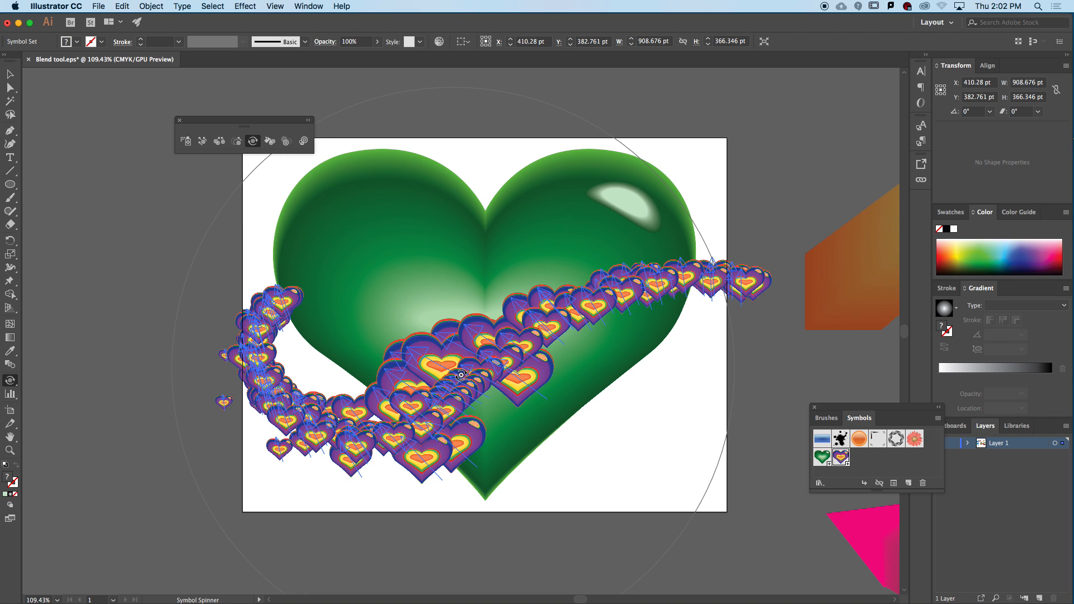
drag(460, 375, 460, 374)
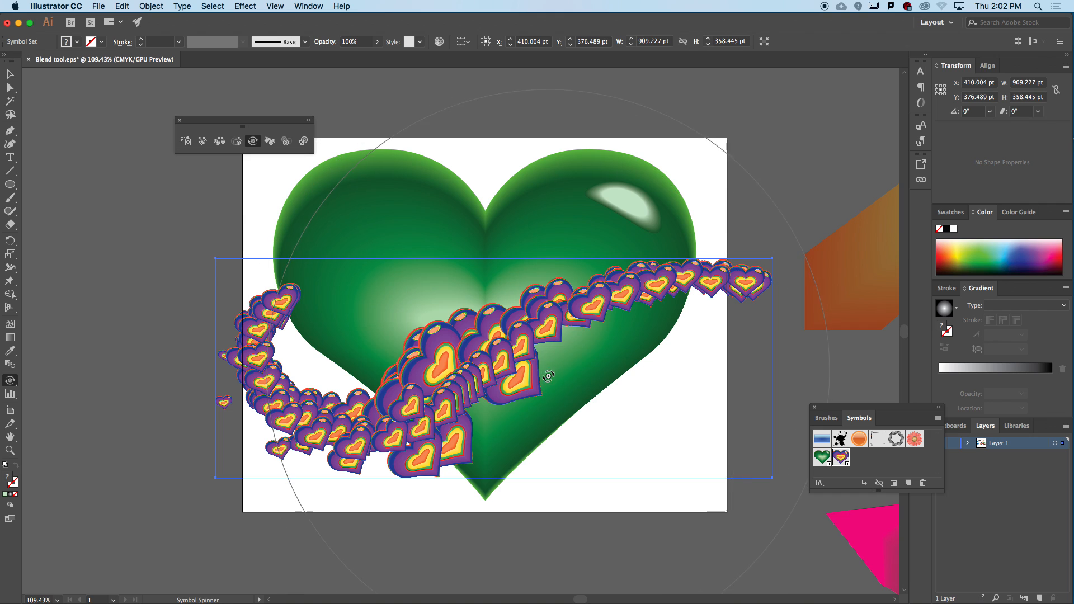
Rotate only the small hearts over the green heart's right edge with a smaller Symbol Spinner brush.
key(bracketleft)
key(bracketleft)
key(bracketleft)
key(bracketleft)
key(bracketleft)
drag(635, 295, 653, 303)
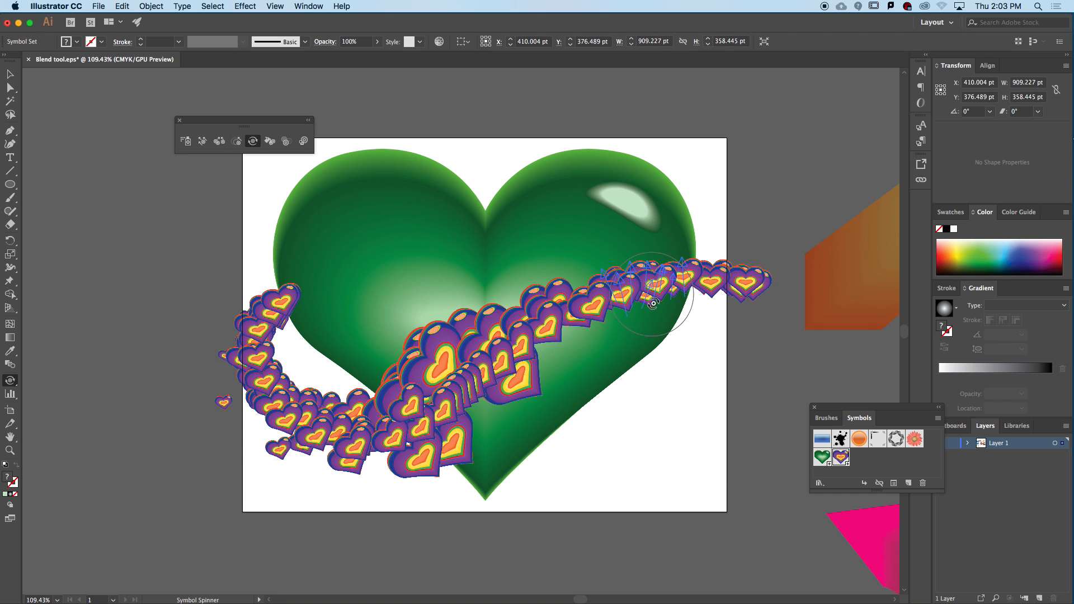
drag(653, 304, 653, 304)
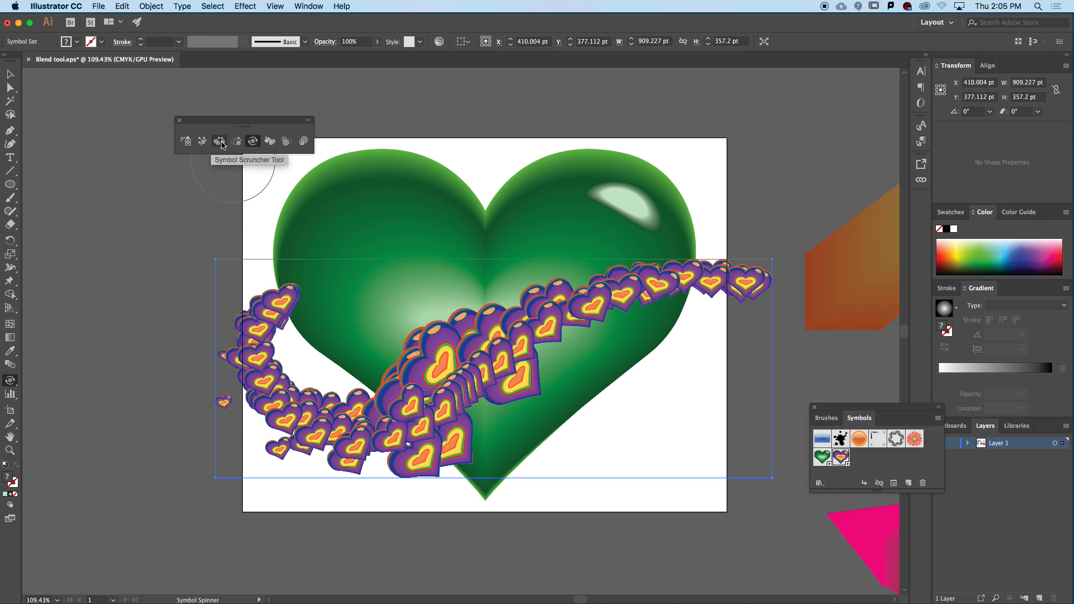
Shrink the hearts at the band's left end and enlarge those in its middle with the Symbol Sizer.
click(236, 142)
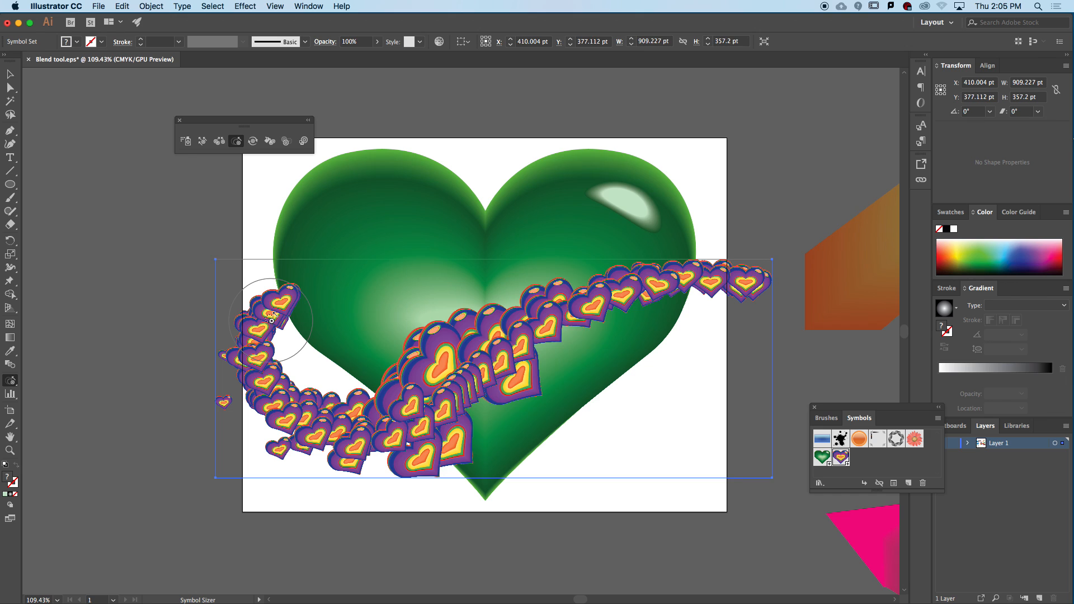
drag(272, 321, 284, 323)
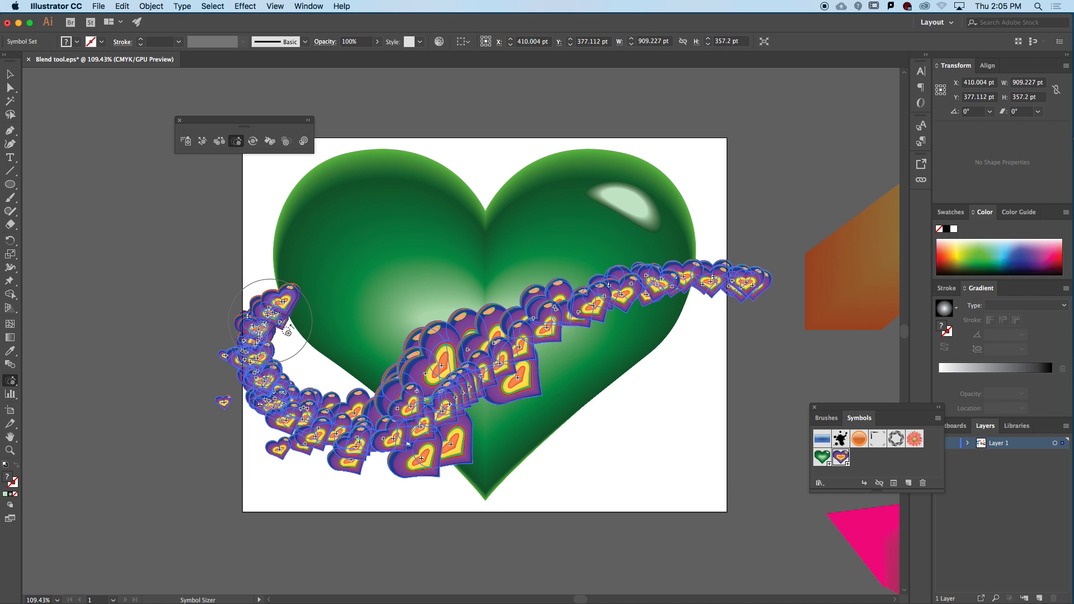
drag(287, 332, 302, 338)
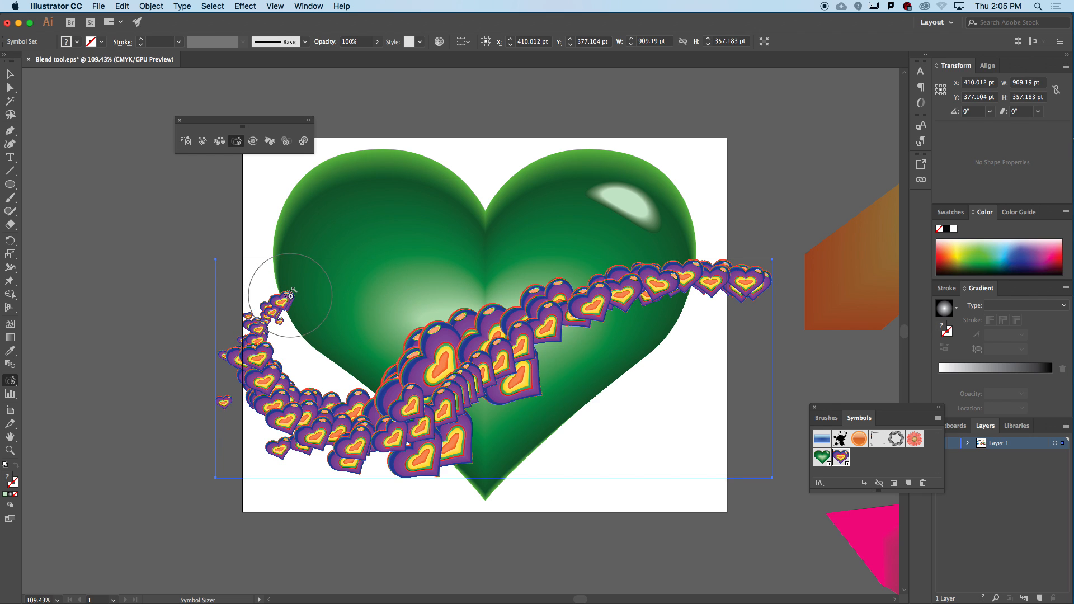
mouse_move(492, 361)
mouse_down()
mouse_move(514, 342)
mouse_move(567, 351)
mouse_up()
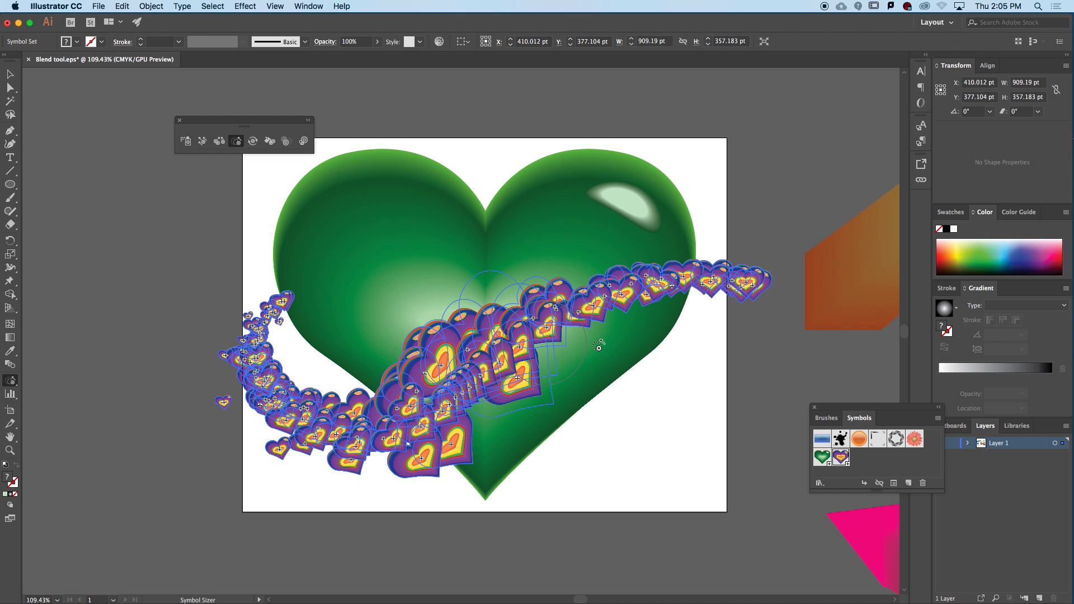
drag(599, 345, 598, 345)
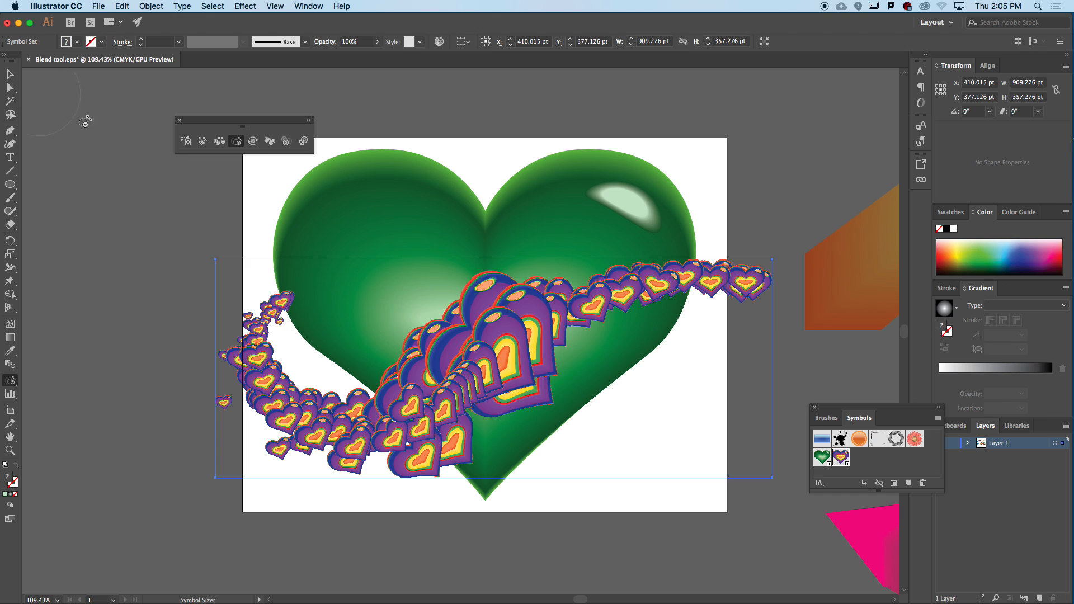
Try rotating the enlarged middle hearts with the Symbol Spinner, and undo that rotation.
click(253, 141)
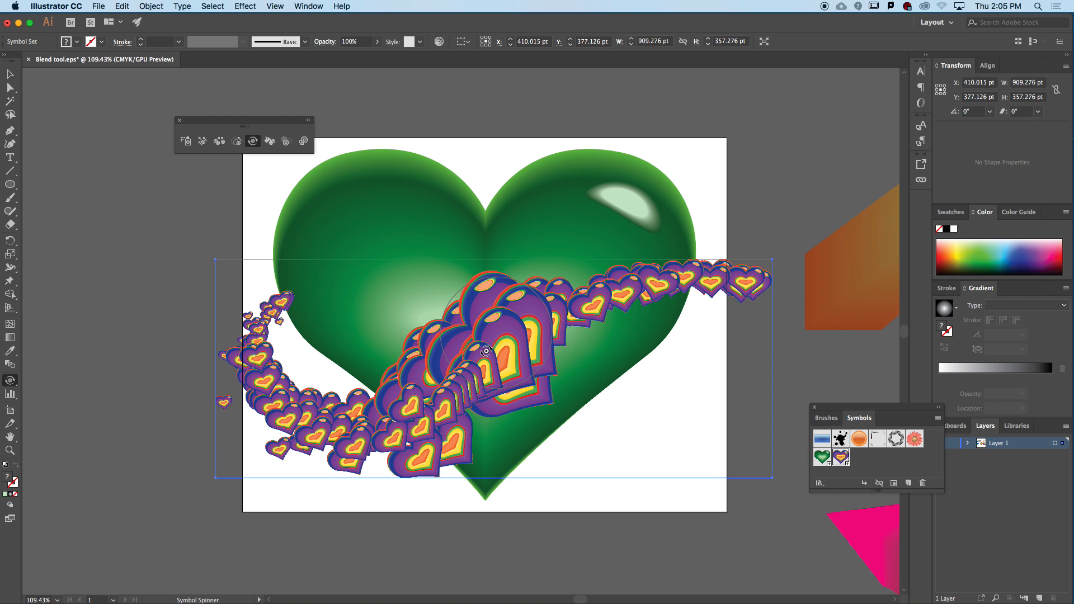
mouse_move(486, 352)
mouse_down()
mouse_move(575, 319)
mouse_move(557, 318)
mouse_up()
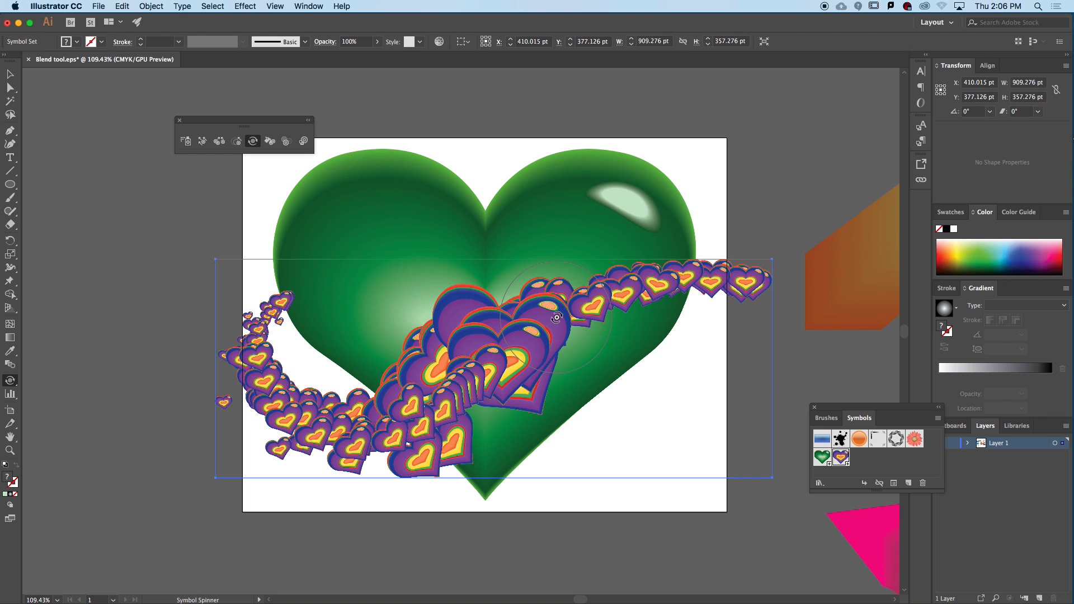
key(super)
key(super+z)
Rotate the smaller hearts just right of the enlarged ones with the Symbol Spinner.
drag(554, 297, 559, 293)
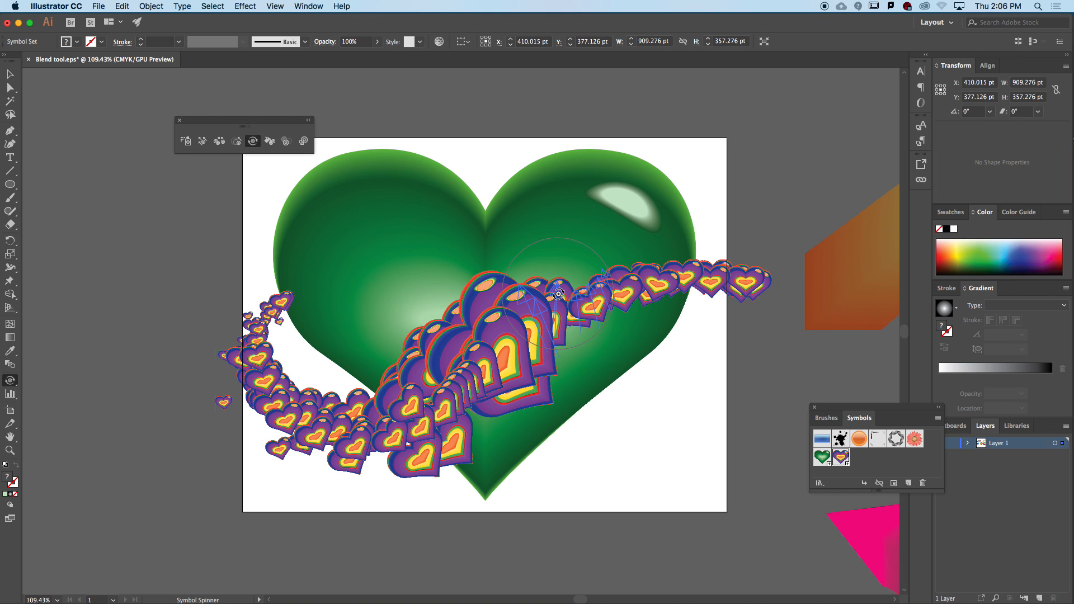
drag(559, 294, 558, 294)
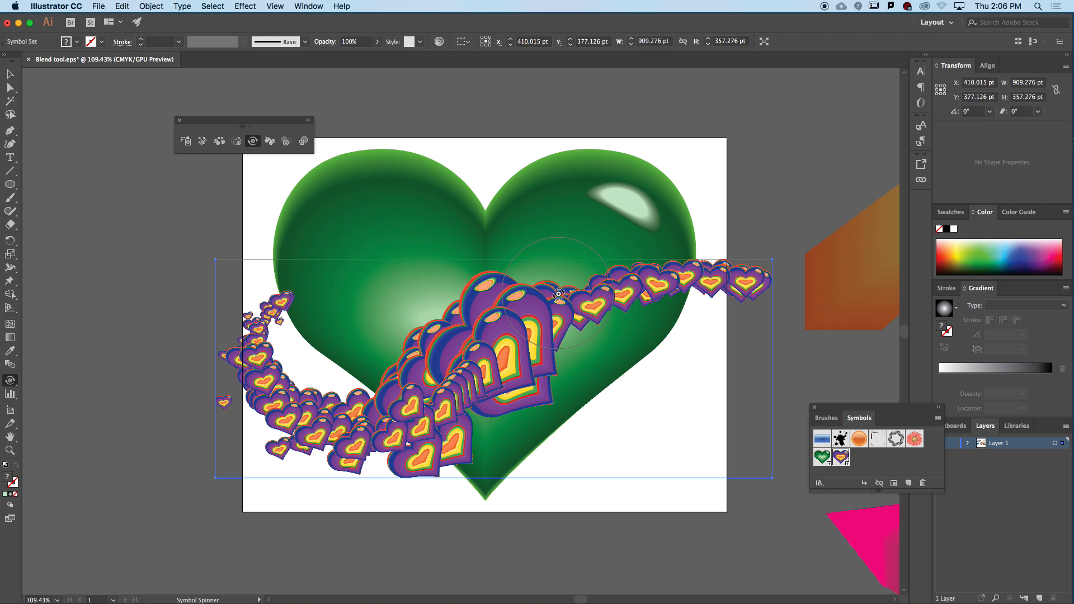